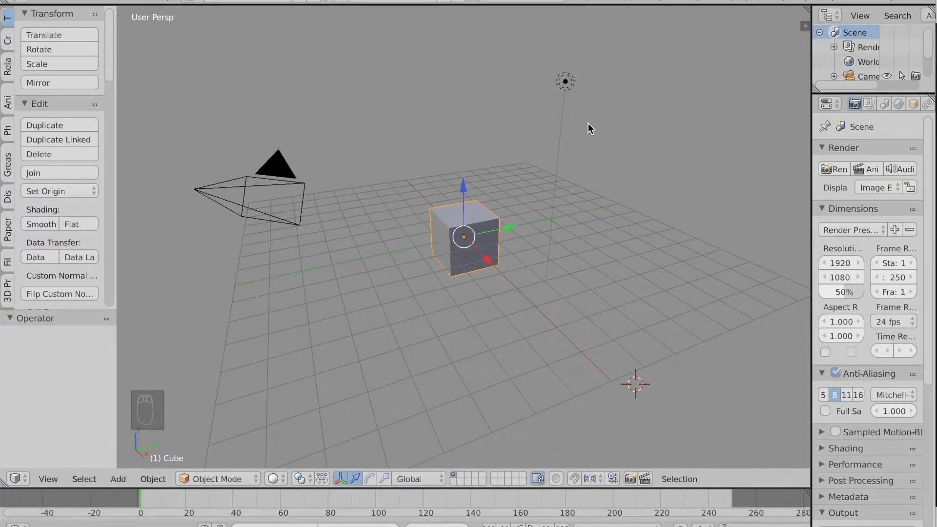
Switch the 3D viewport from perspective to orthographic projection
left_click(591, 123)
left_click(176, 376)
middle_click_drag(480, 262, 300, 258)
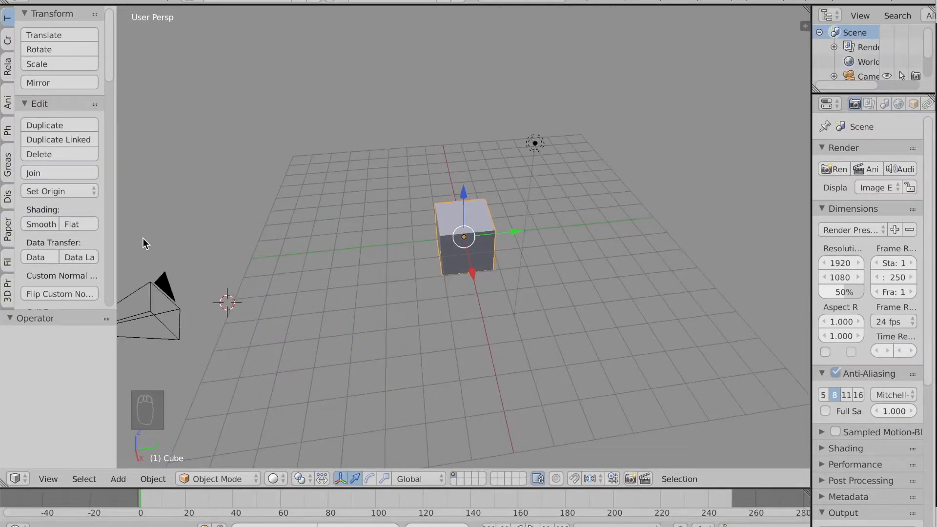
left_click(52, 480)
left_click(156, 298)
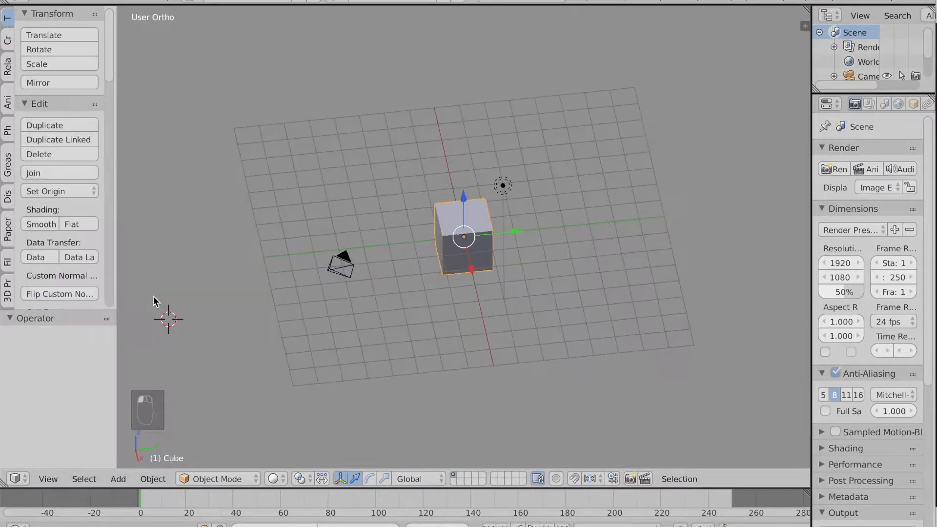
Select every object in the default scene and delete the cube, lamp and camera
middle_click_drag(640, 241, 692, 245)
key("a")
middle_click_drag(612, 186, 612, 186)
key("a")
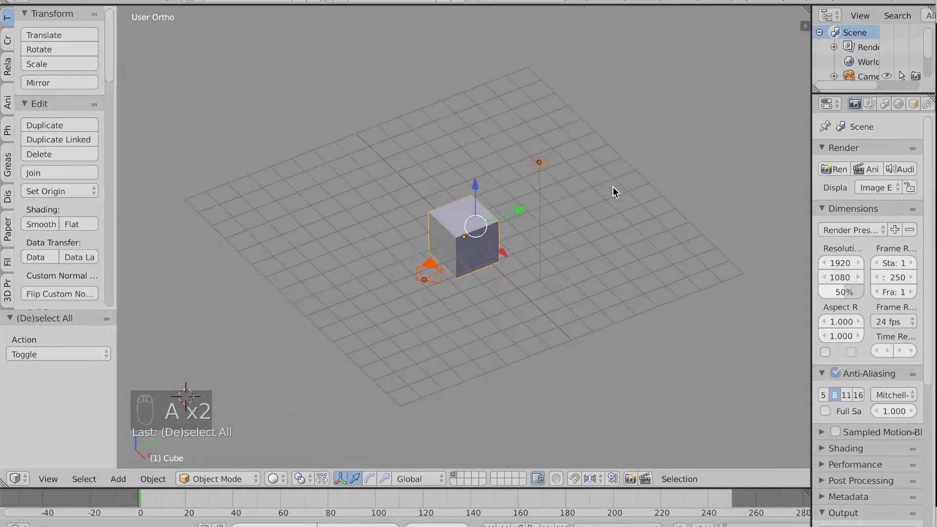
key("x")
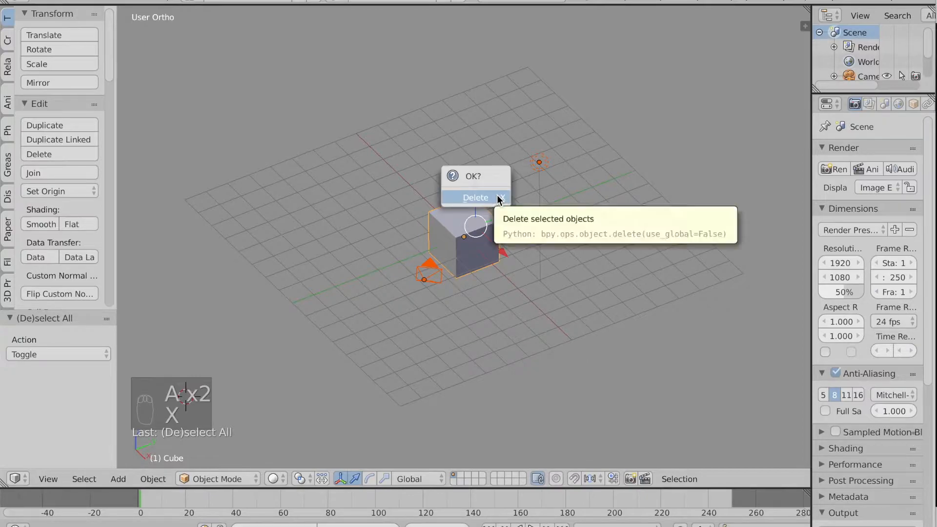
left_click(497, 195)
Add a plane mesh and clear its location so it sits at the world origin
middle_click_drag(428, 267, 429, 267)
left_click(7, 44)
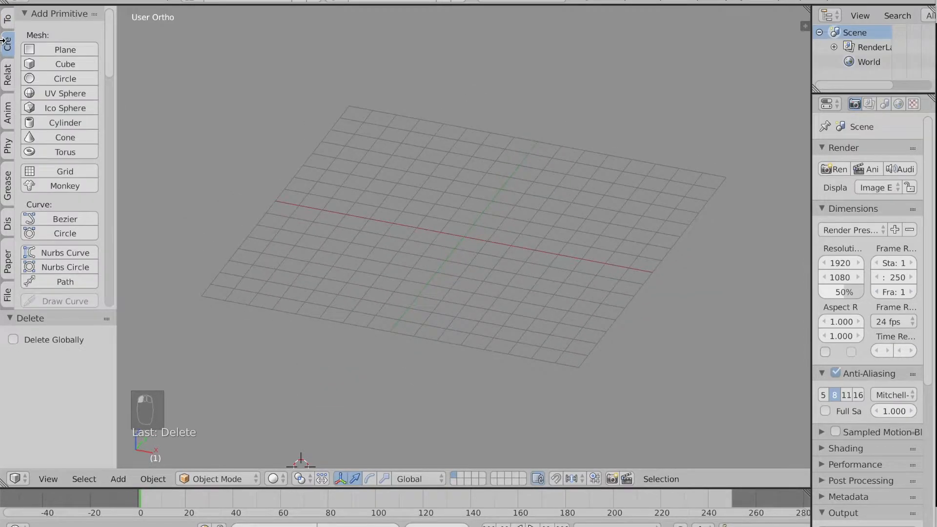
left_click(42, 50)
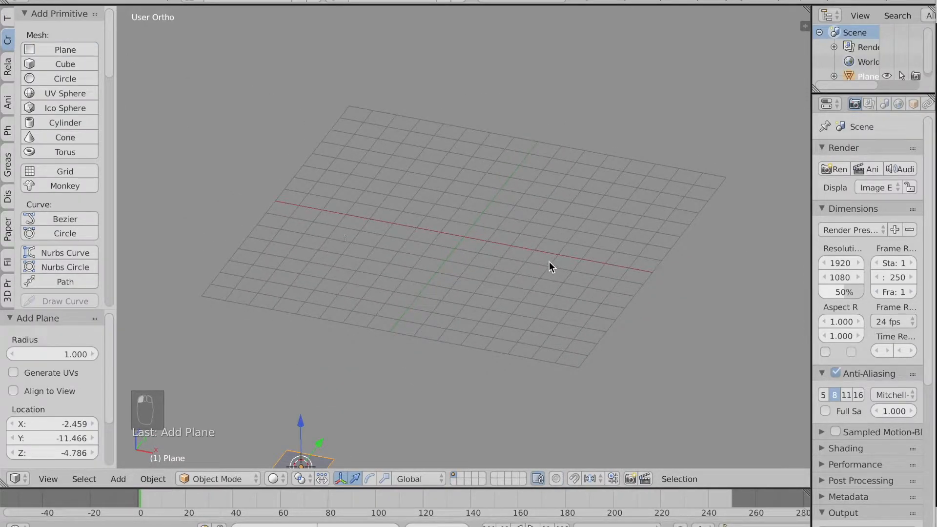
key("alt+g")
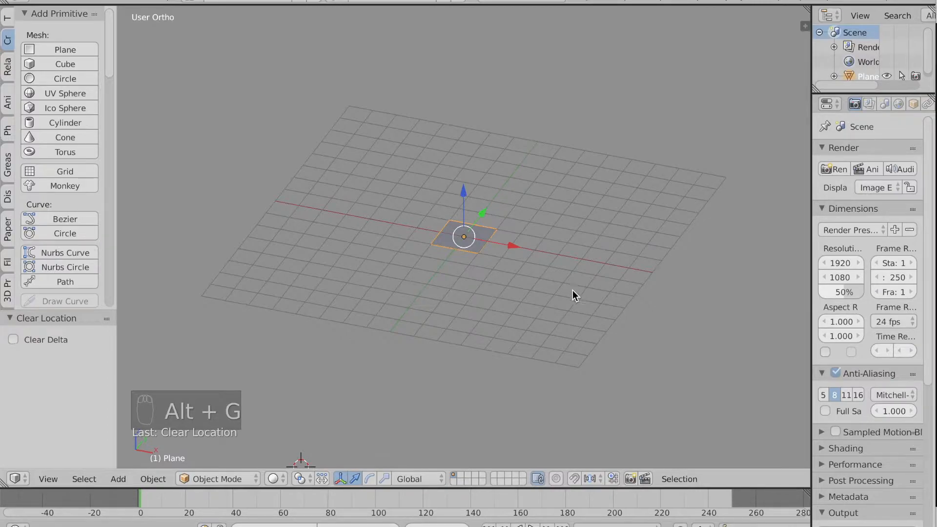
Rotate the plane -90° in the right view with snapping enabled, then turn snapping off
left_click(42, 483)
left_click(85, 353)
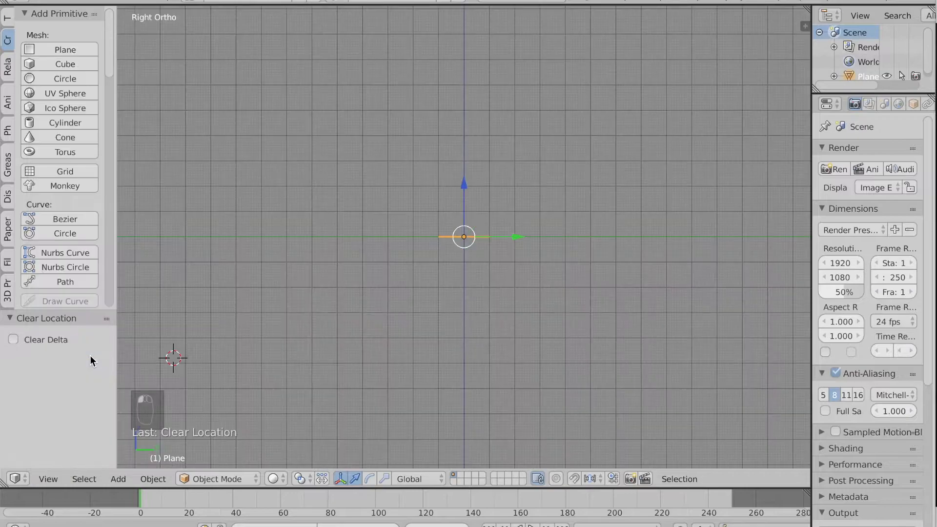
scroll(547, 215, "up", 4)
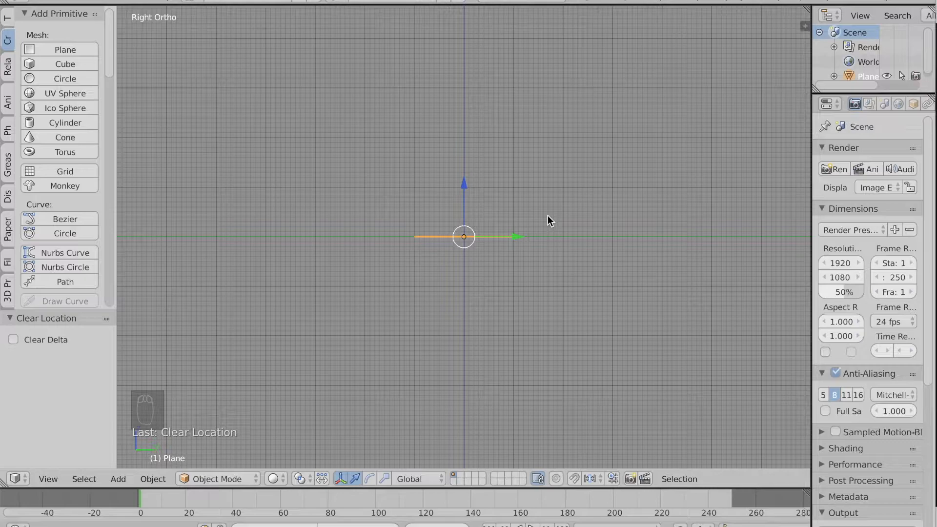
key("shift+Tab")
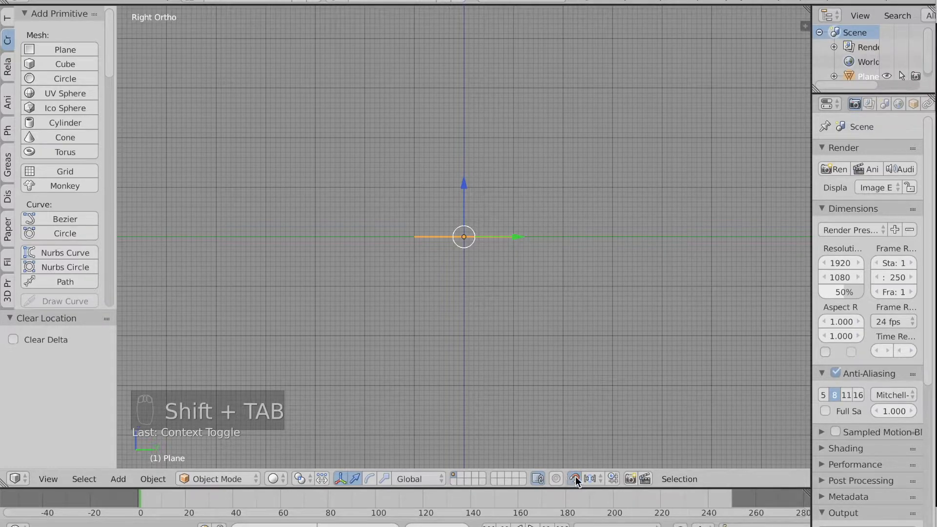
key("r")
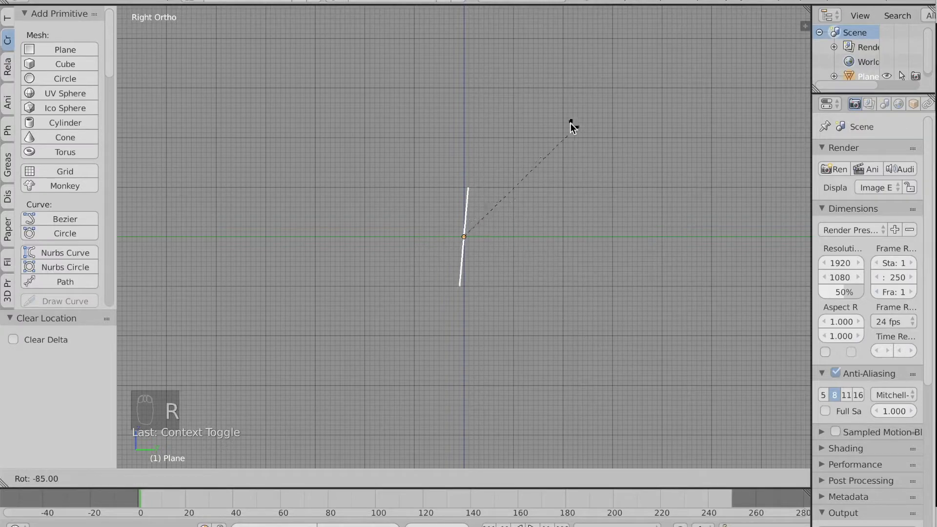
left_click(558, 125)
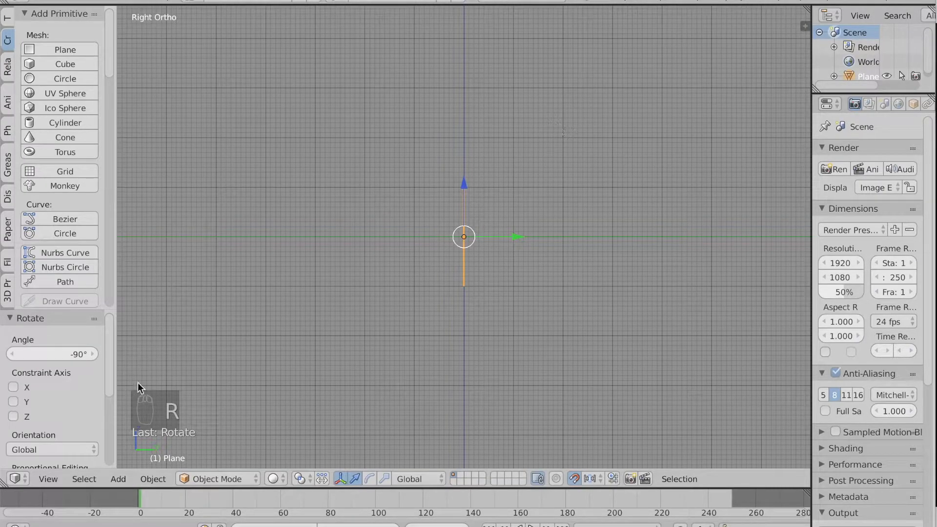
key("shift+Tab")
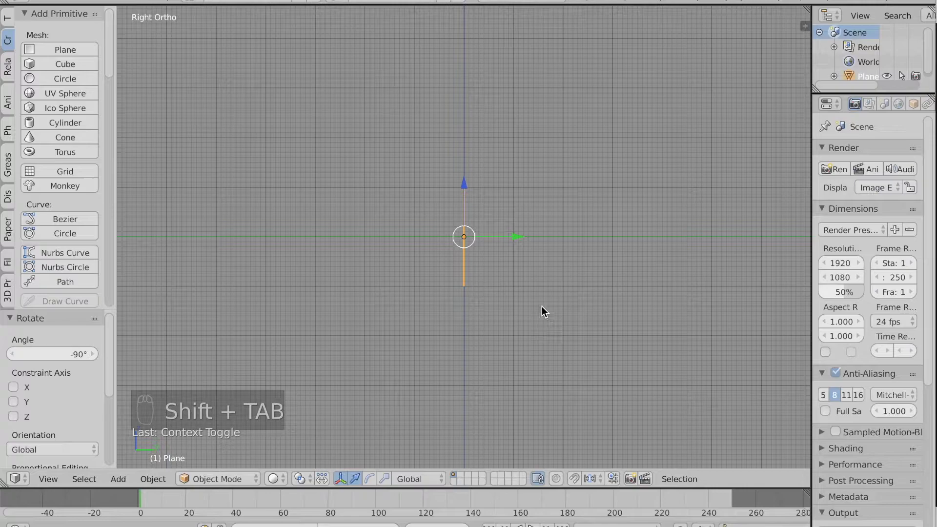
In the front view, snap-move the plane's mesh 1 unit along X in Edit Mode, then return to Object Mode
middle_click_drag(596, 297, 608, 238)
left_click(55, 479)
left_click(90, 382)
key("shift+Tab")
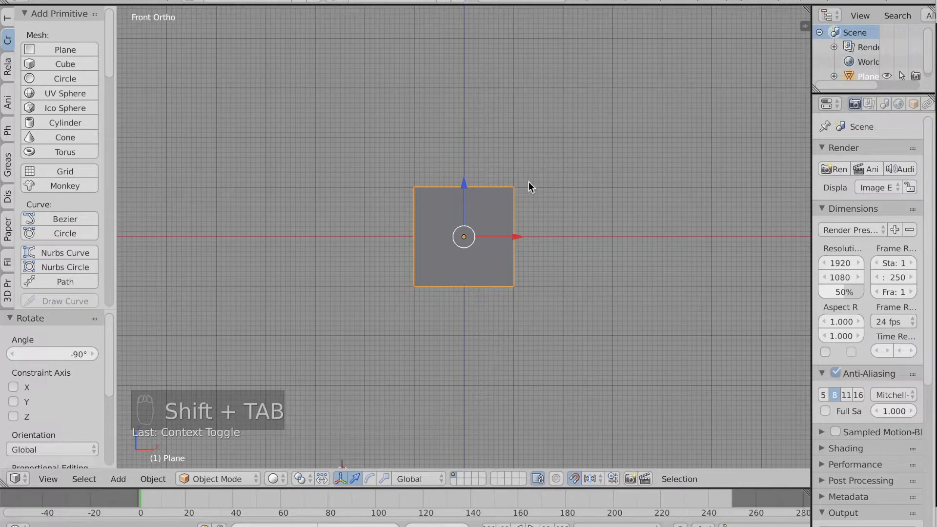
key("Tab")
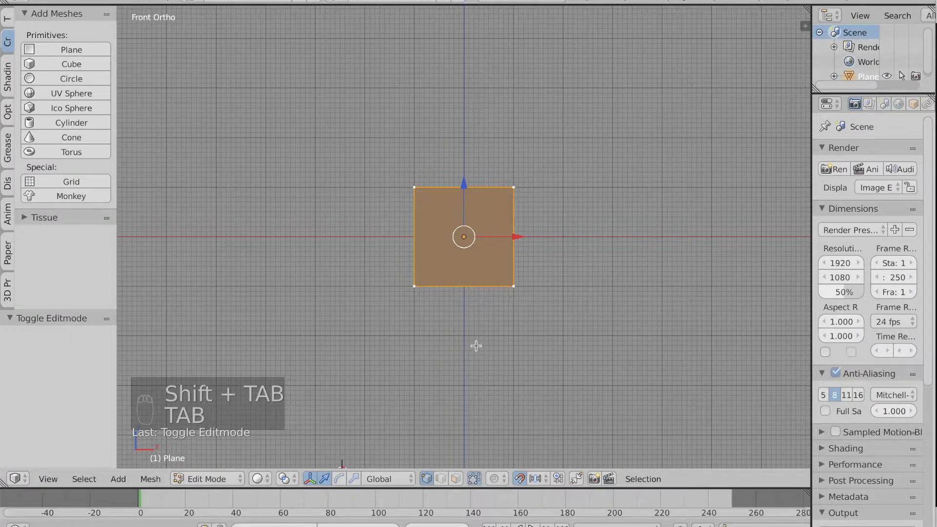
left_click_drag(517, 236, 563, 236)
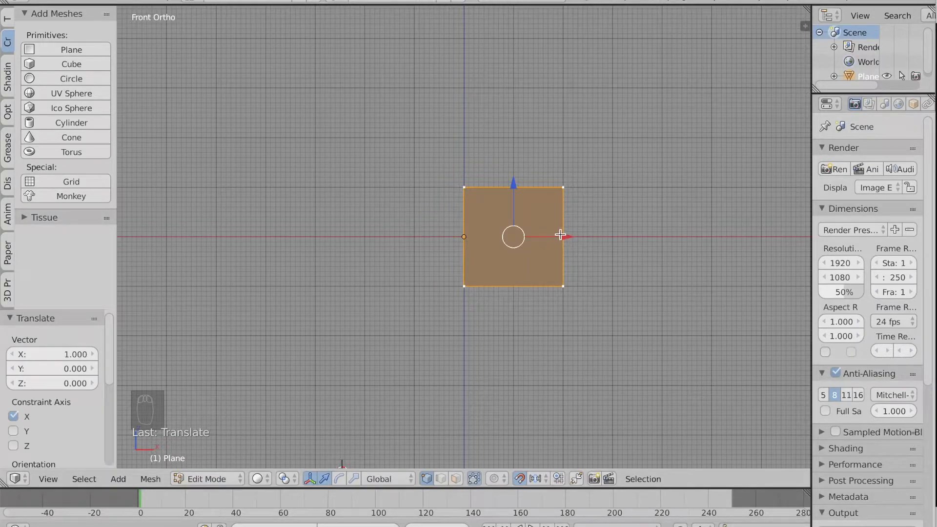
key("shift+Tab")
middle_click_drag(569, 232, 574, 232)
key("Tab")
scroll(916, 106, "down", 2)
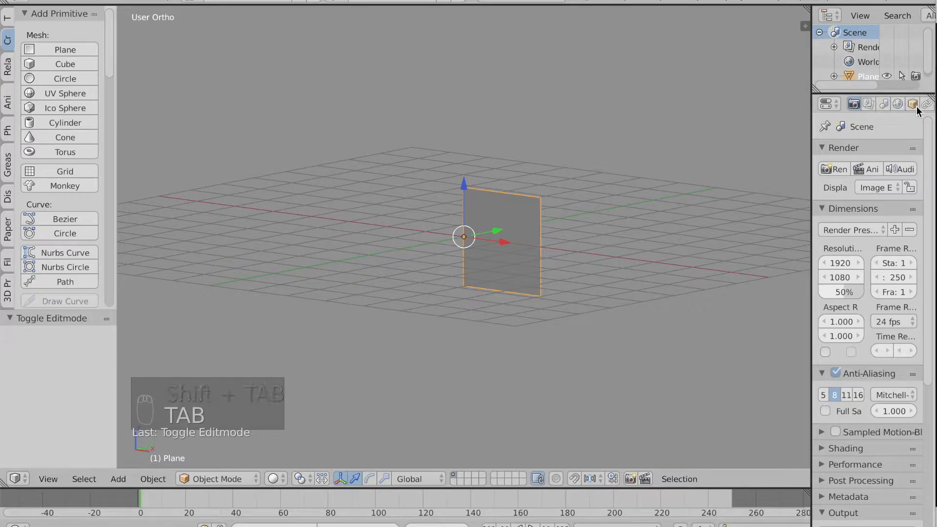
Enlarge the outliner and properties areas and add a Mirror modifier to the plane
left_click_drag(901, 90, 894, 195)
left_click_drag(811, 131, 724, 133)
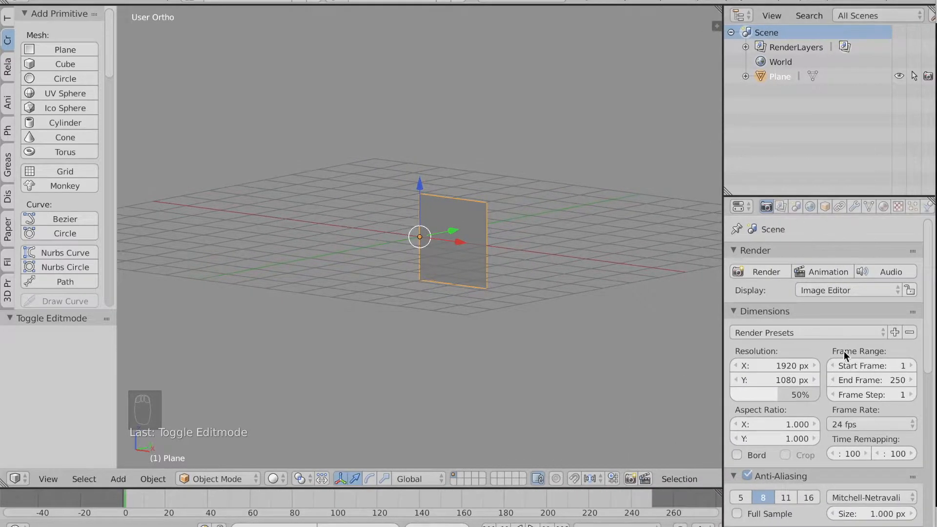
left_click(854, 206)
left_click(785, 255)
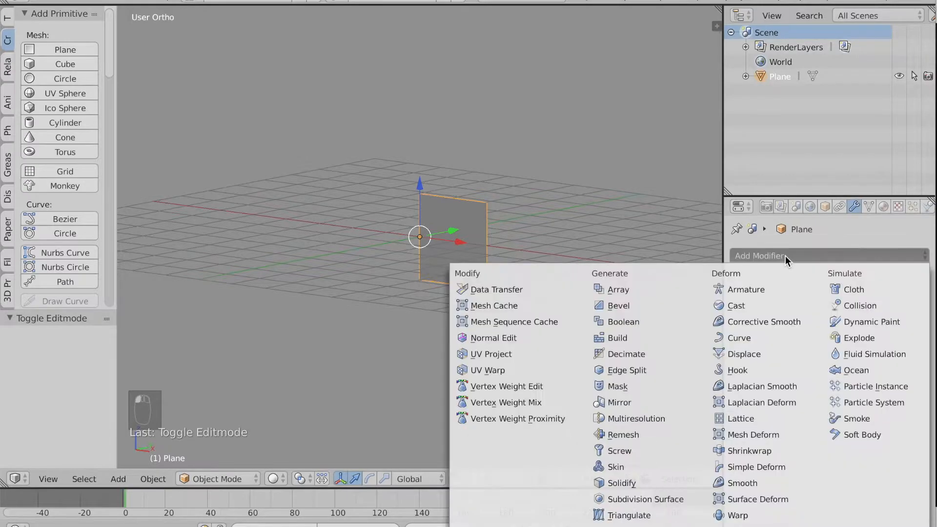
left_click(629, 403)
Add a Solidify modifier to the plane in Edit Mode and set its thickness to about 0.372
key("Tab")
middle_click_drag(441, 190, 379, 192)
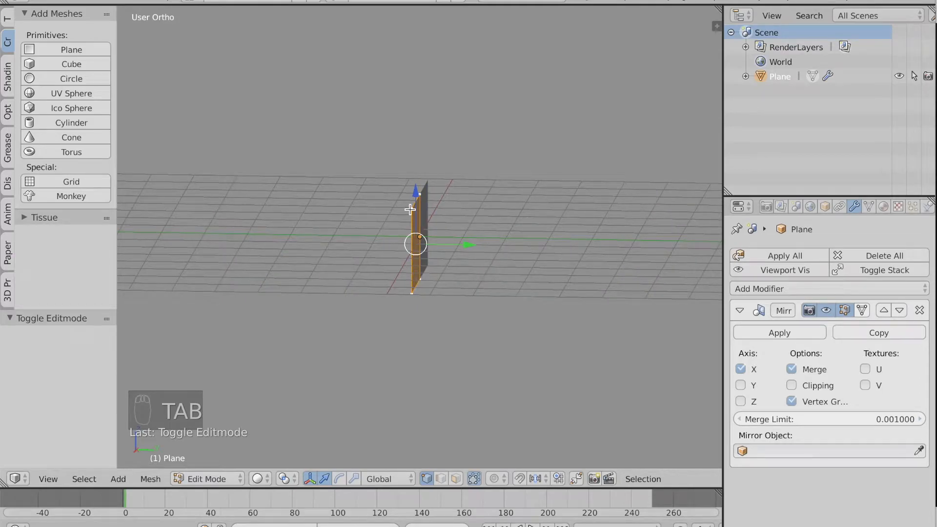
left_click(827, 288)
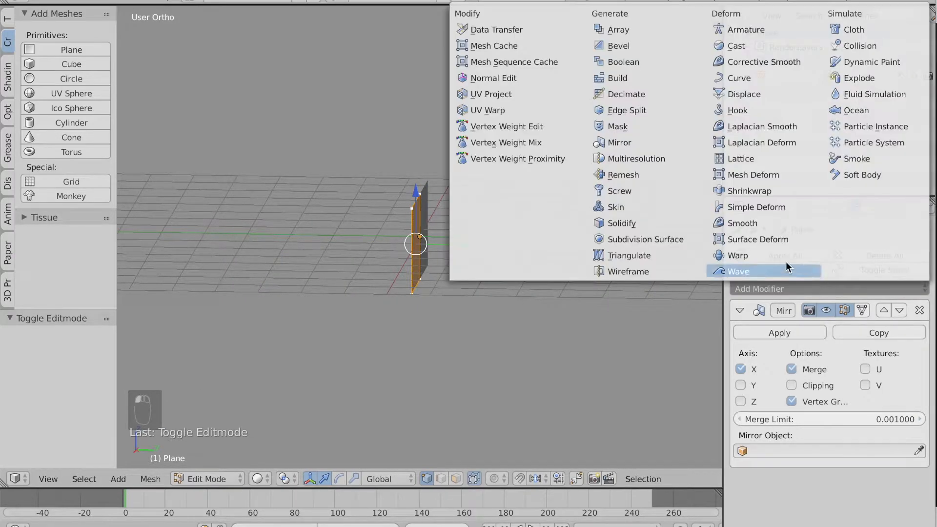
left_click(649, 224)
scroll(879, 468, "down", 1)
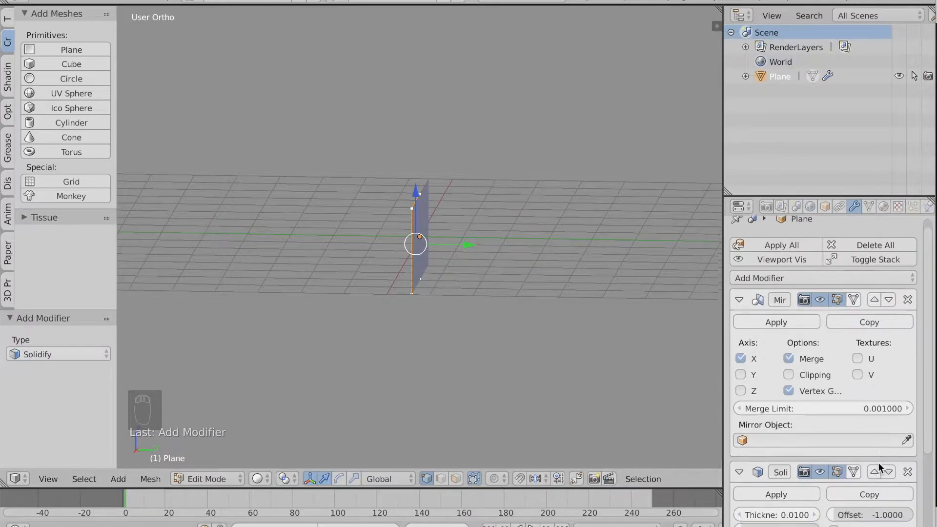
scroll(879, 467, "down", 5)
left_click_drag(771, 410, 922, 409)
middle_click_drag(650, 400, 719, 381)
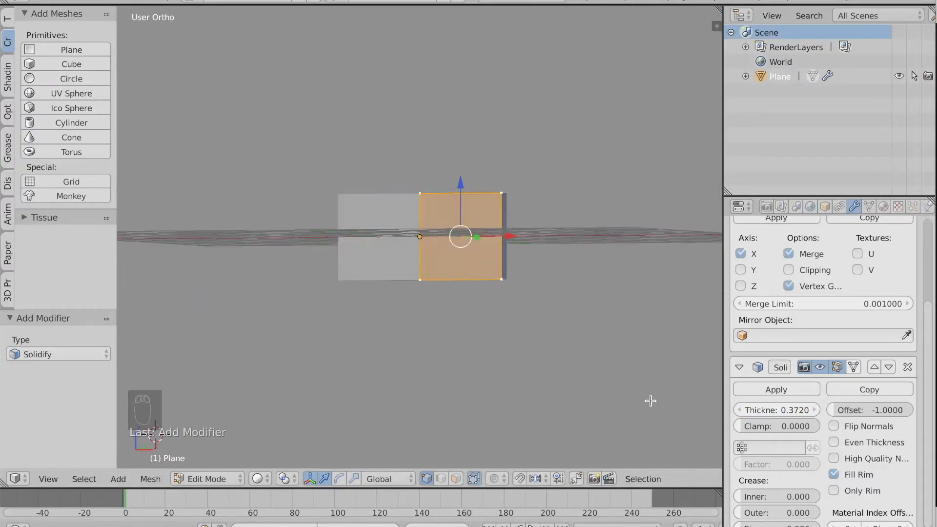
In the front view, move the plane's outer vertical edge -1 unit along X to narrow the half
left_click(48, 478)
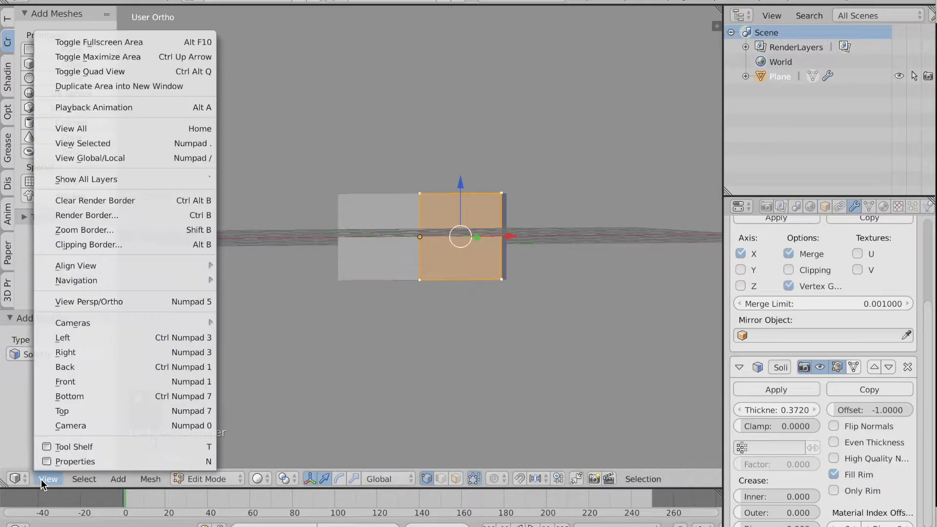
left_click(90, 382)
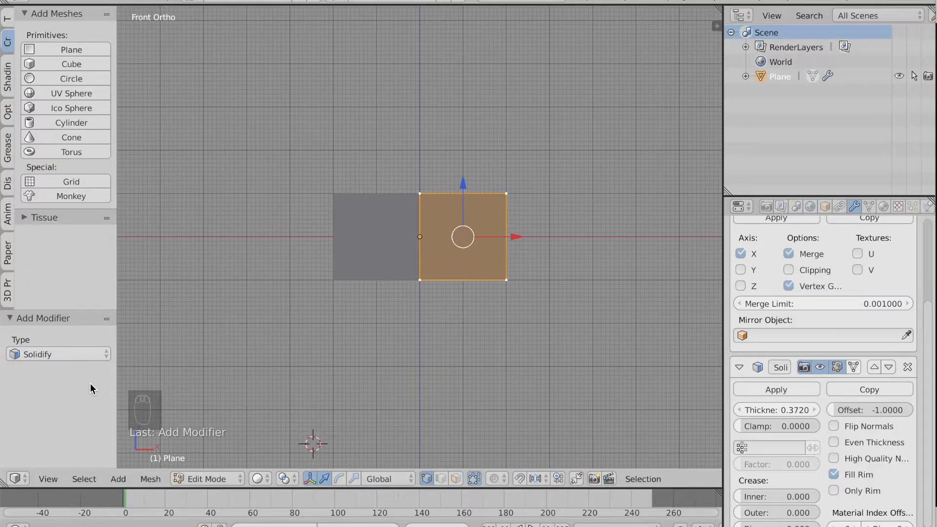
right_click(539, 194)
right_click(518, 196)
right_click(507, 283, "shift")
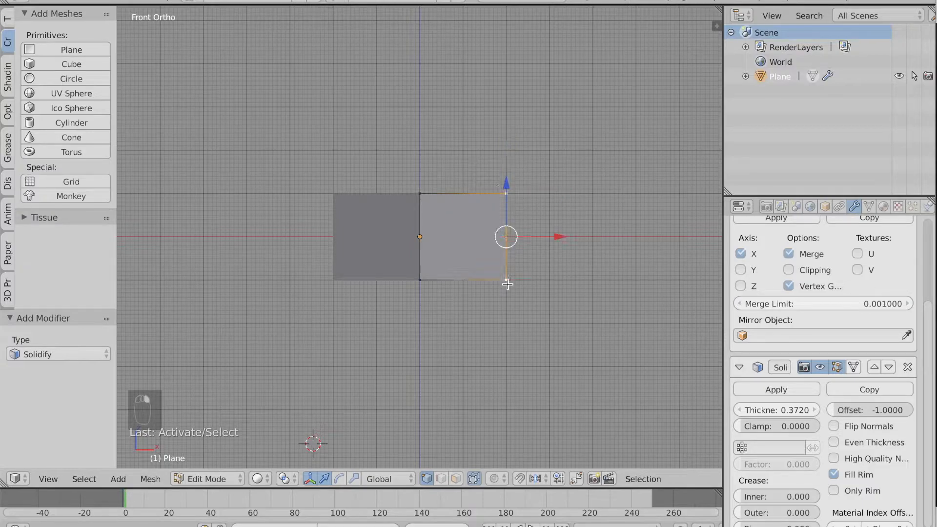
key("g")
key("x")
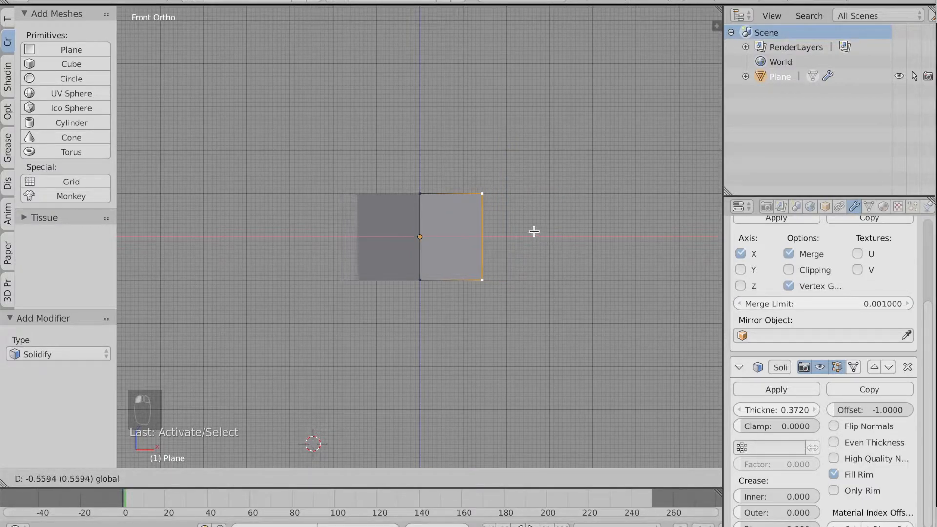
left_click(516, 226)
Extrude the plane's lower edge downward, rotate the new edge about -34° outward and nudge it into place
right_click(420, 278)
right_click(467, 281, "shift")
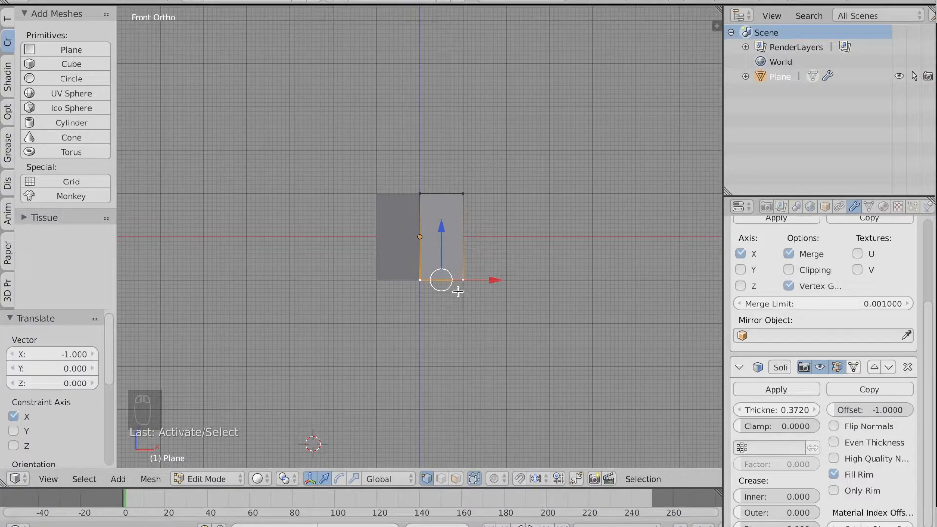
key("e")
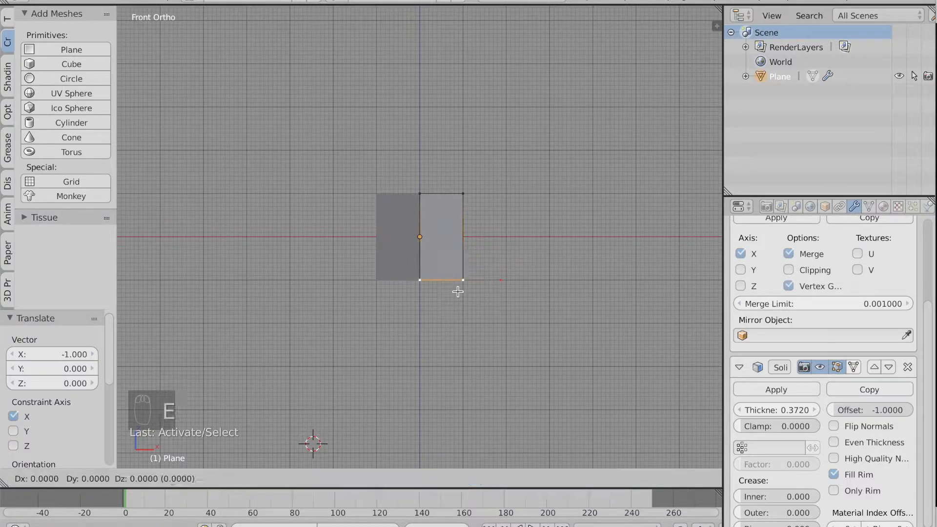
left_click(470, 318)
key("r")
left_click(541, 252)
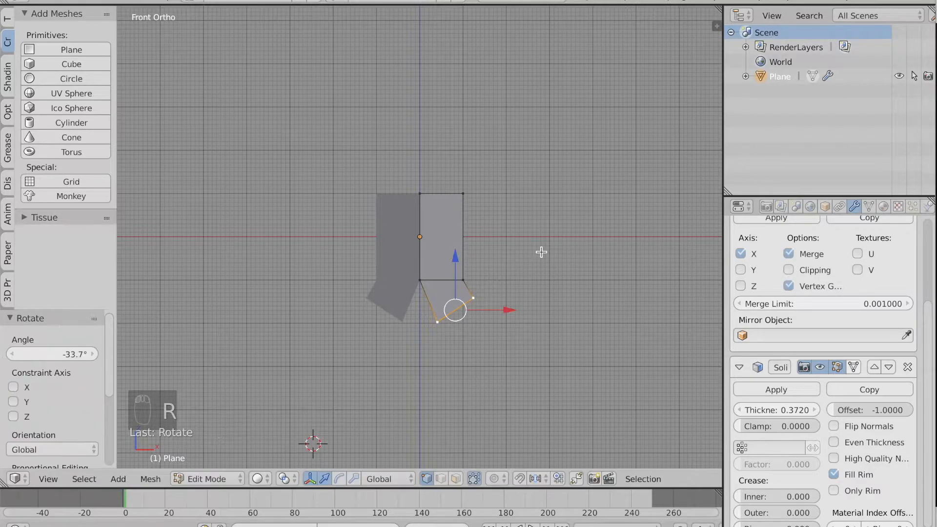
key("g")
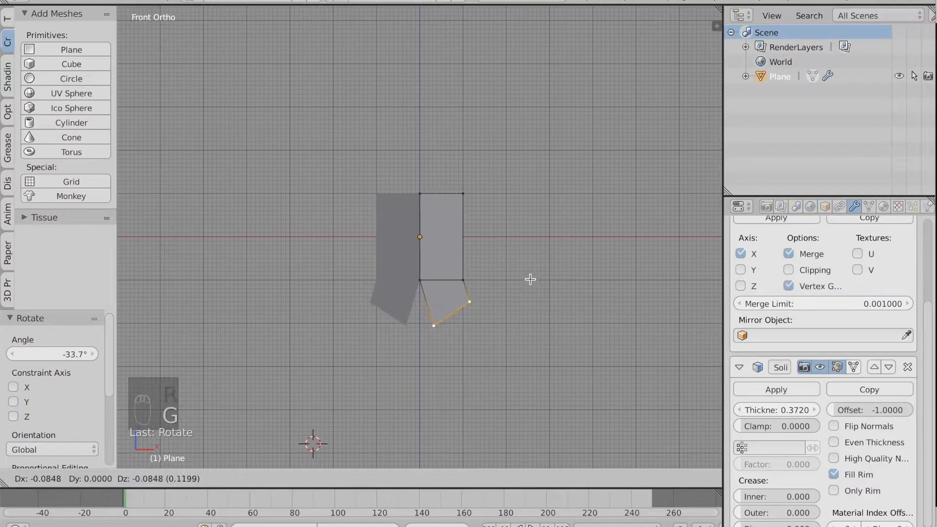
left_click(530, 279)
Extrude and rotate the end edge repeatedly to curve the strip outward and along the bottom of the loop
key("e")
left_click(539, 378)
key("r")
left_click(545, 359)
key("e")
left_click(588, 366)
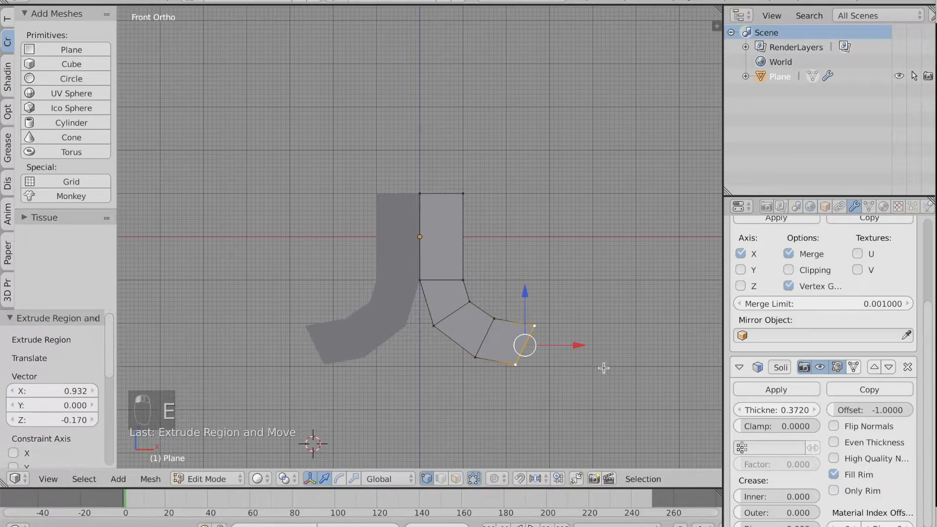
key("r")
left_click(510, 423)
key("e")
left_click(564, 417)
key("r")
left_click(654, 381)
left_click(627, 381)
Continue extruding and rotating the end edge to bring the strip up the loop's outer side to just above the X axis
key("e")
left_click(649, 352)
key("r")
left_click(659, 336)
key("e")
key("r")
left_click(652, 367)
key("e")
left_click(697, 324)
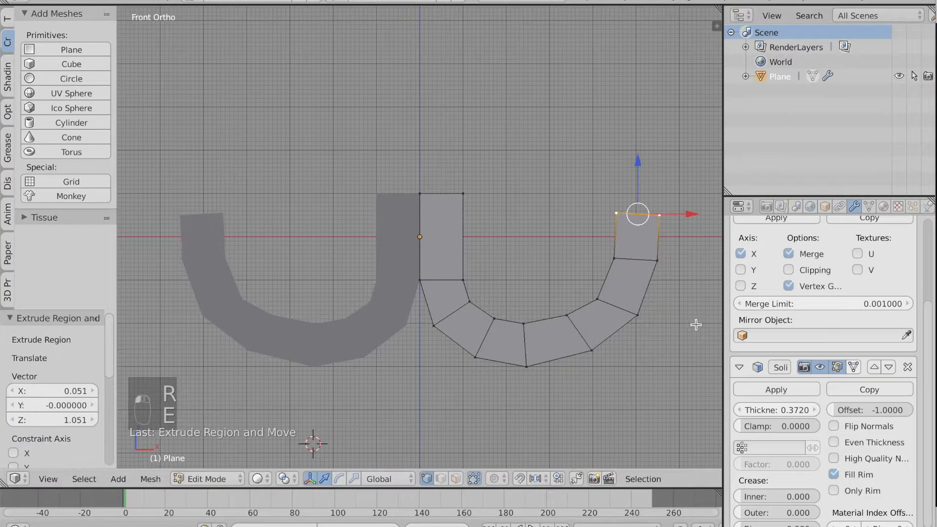
Extrude another segment above the X axis and rotate its end edge so the strip leans inward
key("r")
left_click(686, 277)
key("e")
left_click(678, 255)
key("r")
left_click(684, 185)
left_click(684, 192)
Extrude and rotate the end edge repeatedly to curve the strip inward along the loop's upper outer side
key("e")
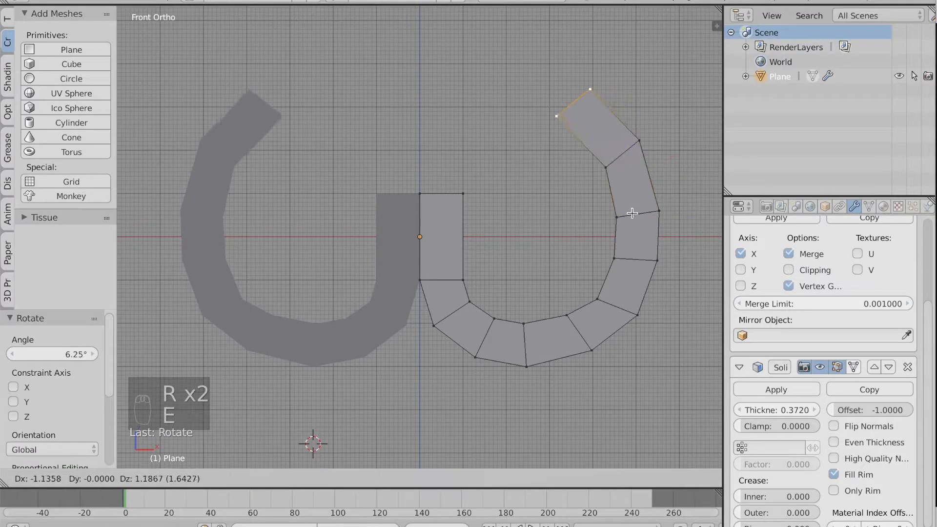
left_click(631, 212)
key("r")
left_click(673, 173)
key("e")
left_click(651, 200)
key("r")
Continue extruding and rotating the end edge over the loop's top and down toward the plane's upper edge, ending with a -19.5° rotation
key("e")
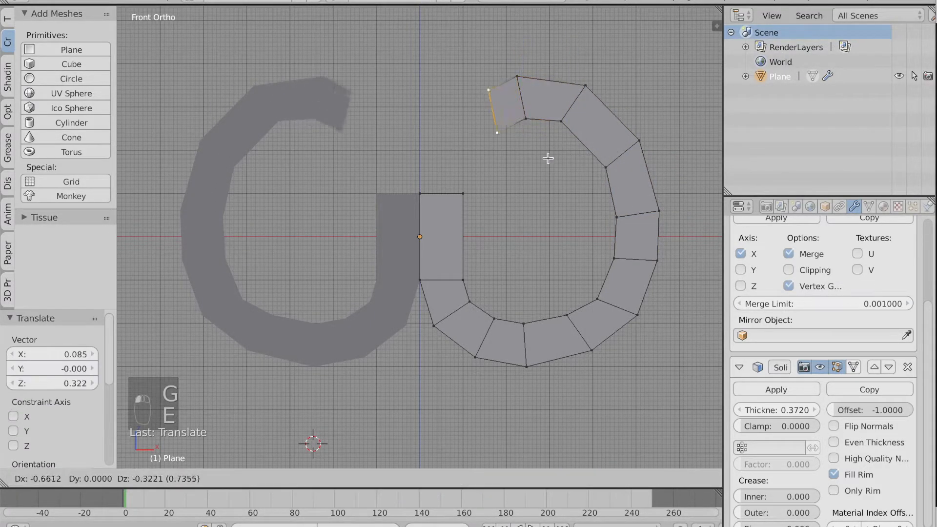
left_click(554, 151)
key("r")
left_click(575, 130)
key("e")
left_click(548, 159)
key("r")
left_click(561, 124)
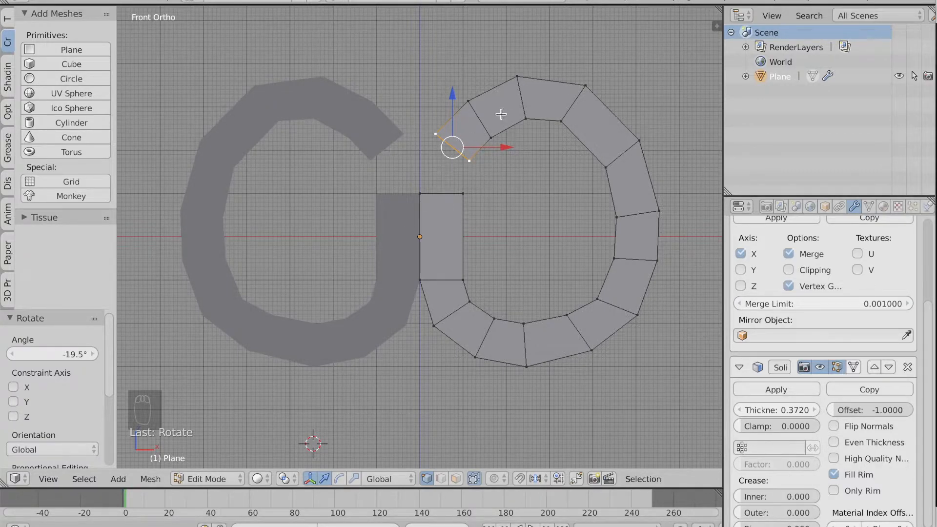
Close the loop by filling a face between the strip's end edge and the original plane's upper edge, then clear the selection
key("c")
scroll(434, 196, "down", 3)
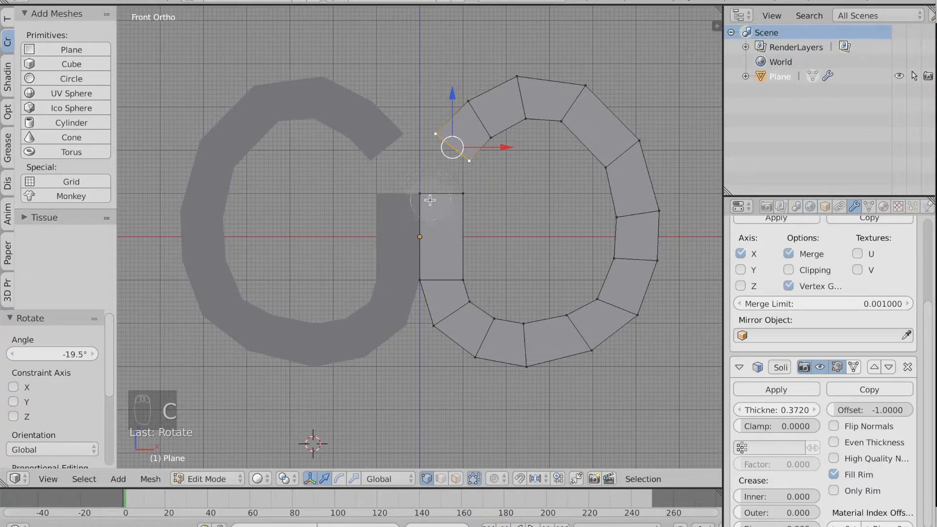
scroll(429, 200, "down", 2)
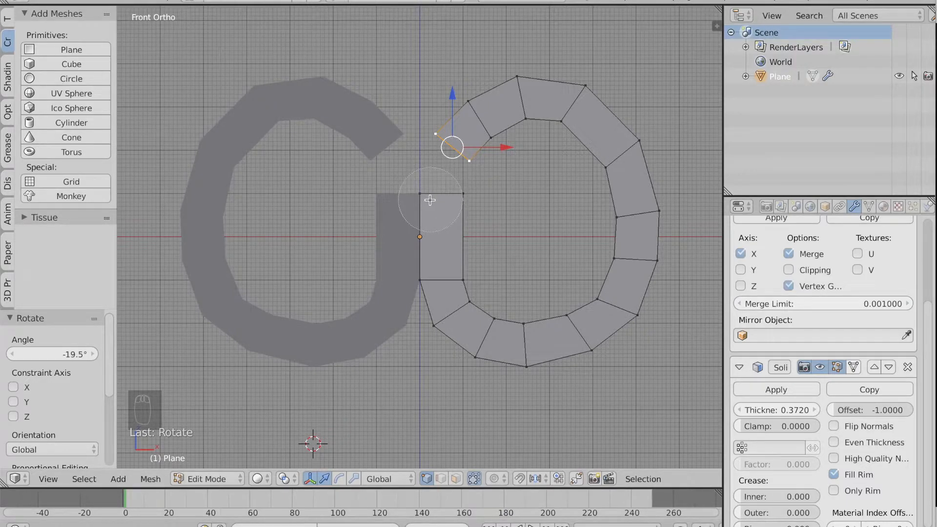
mouse_move(430, 200)
left_mouse_down()
mouse_move(421, 193)
mouse_move(464, 196)
left_mouse_up()
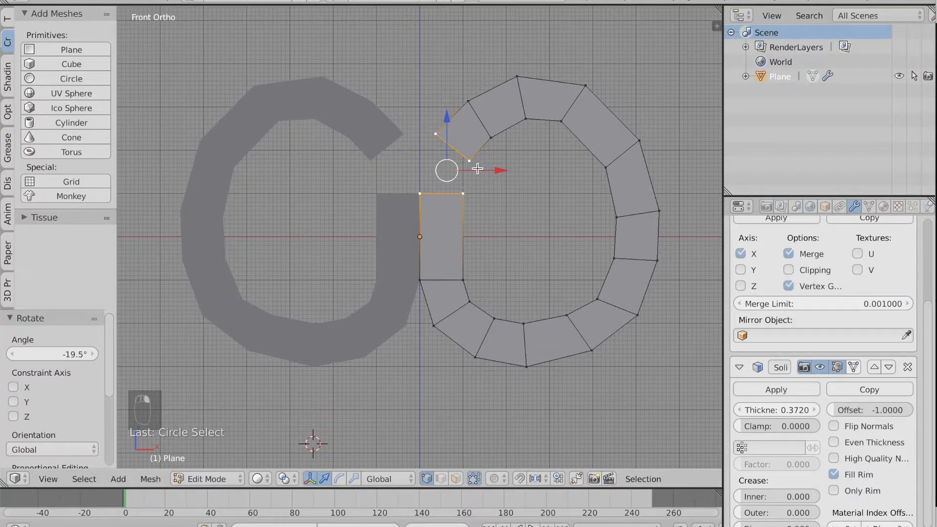
key("f")
key("a")
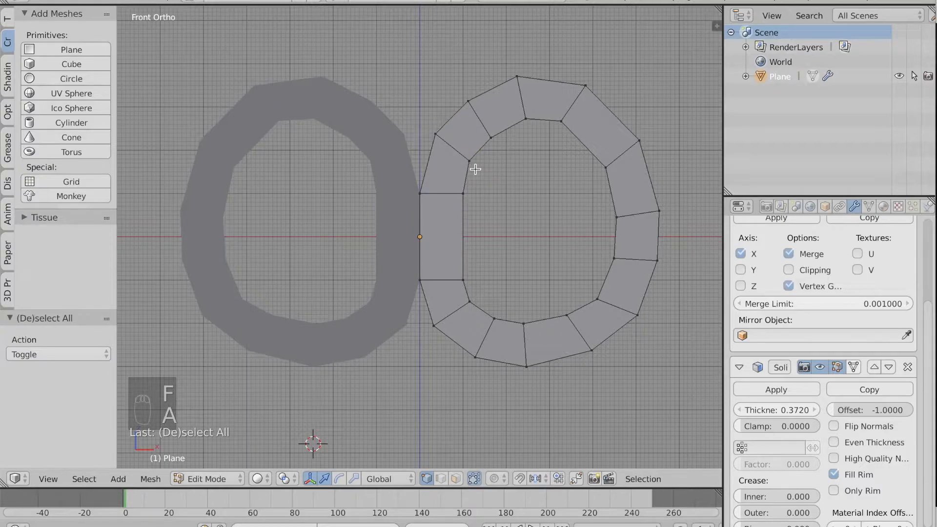
Return to Object Mode in front view and add a Subdivision Surface modifier with 2 view subdivisions
middle_click_drag(452, 150, 452, 149)
key("Tab")
left_click(51, 479)
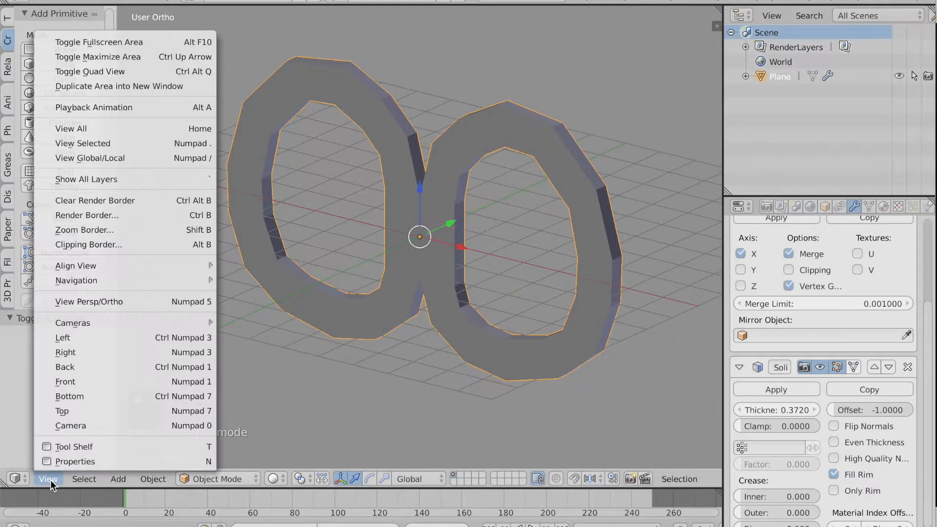
left_click(106, 381)
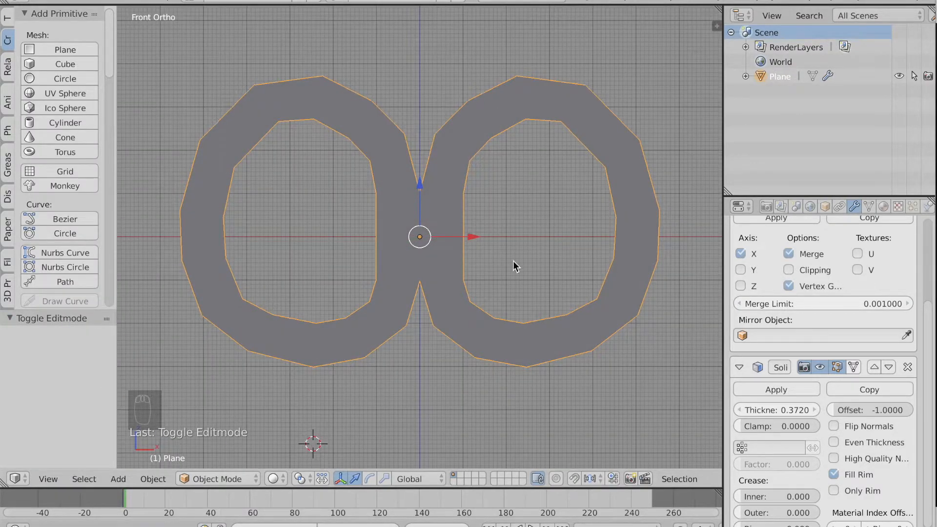
key("Tab")
key("Tab")
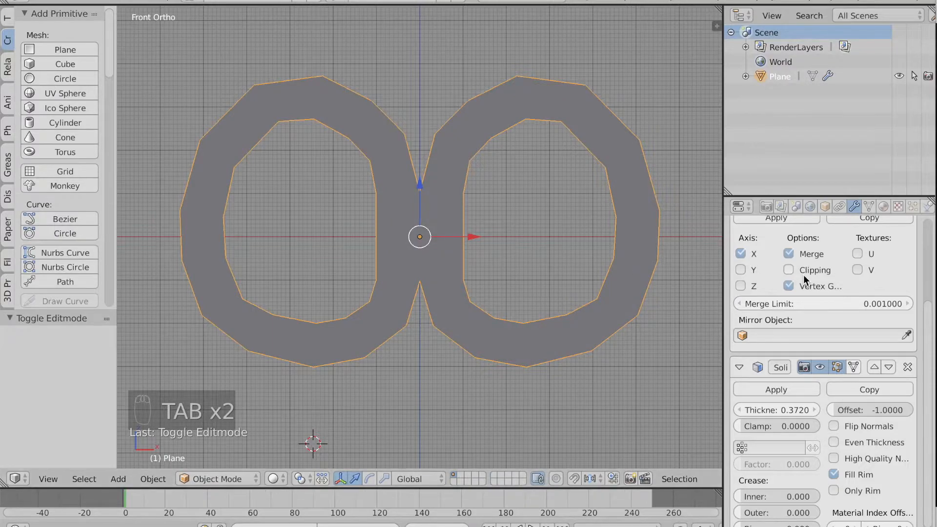
scroll(803, 274, "up", 5)
left_click(803, 286)
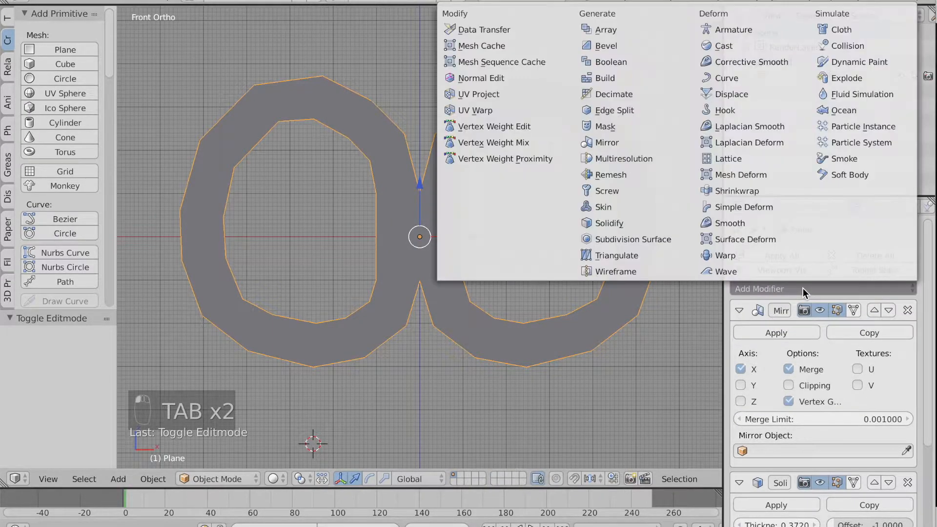
left_click(630, 240)
scroll(848, 399, "down", 5)
scroll(809, 394, "down", 6)
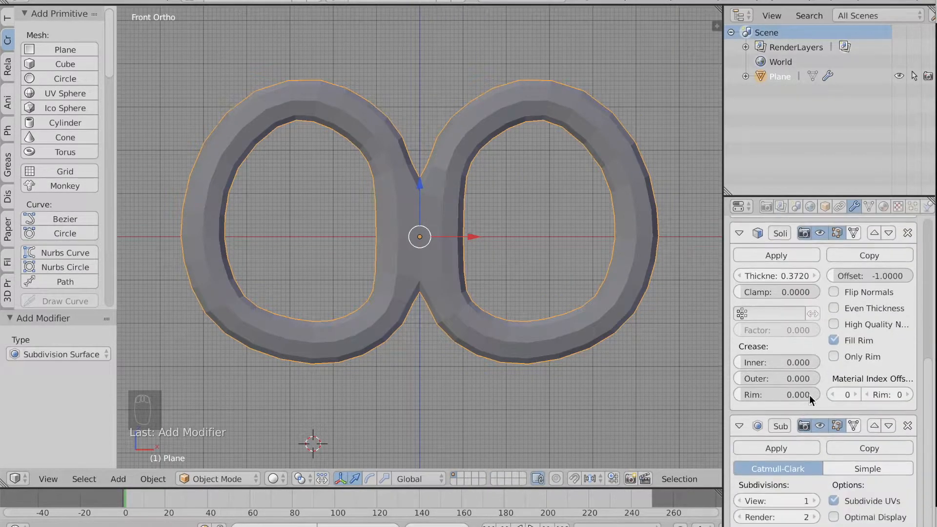
left_click(814, 500)
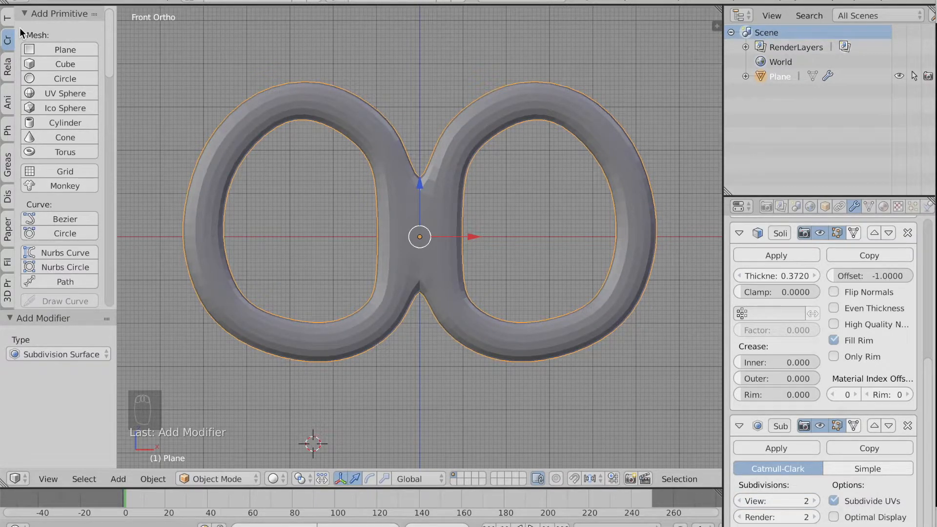
In Edit Mode, extrude the lower vertex on the mirror line straight down along Z by about 1.14
key("Tab")
key("Tab")
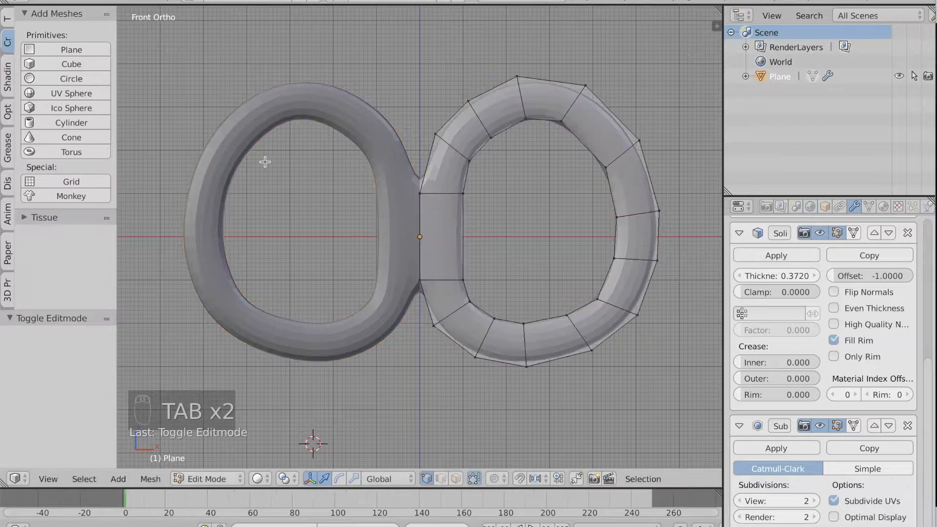
right_click(419, 281)
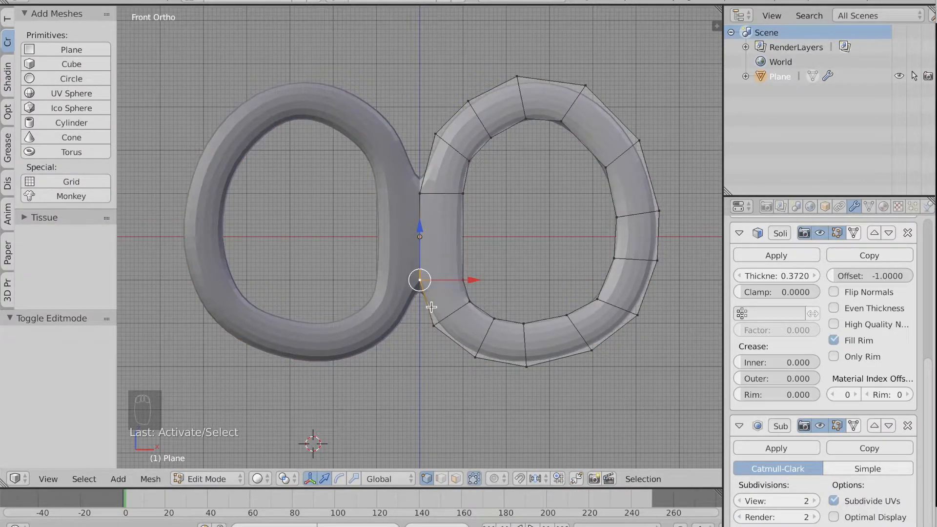
key("e")
key("g")
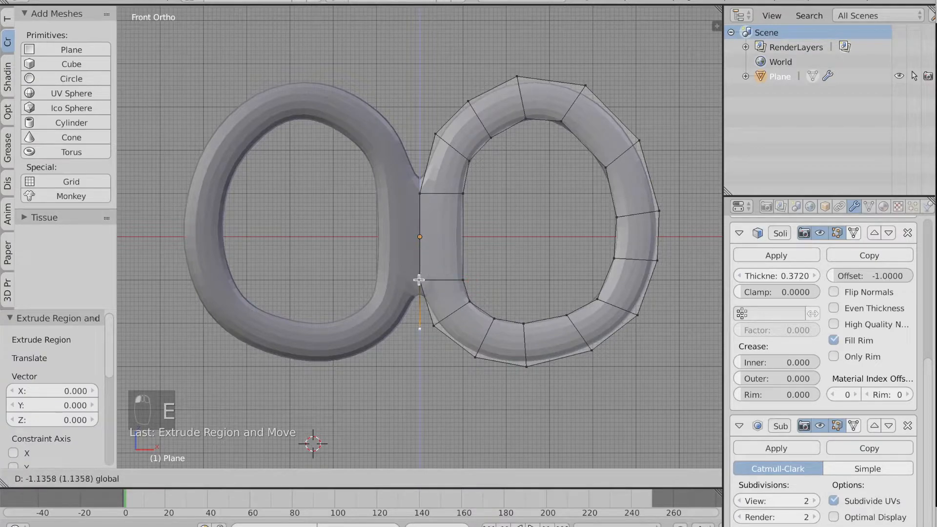
left_click(419, 281)
Fill a triangular face between the new vertex, the vertex above it and the loop's adjacent outer corner
key("c")
left_click(419, 311)
right_click(419, 302)
key("f")
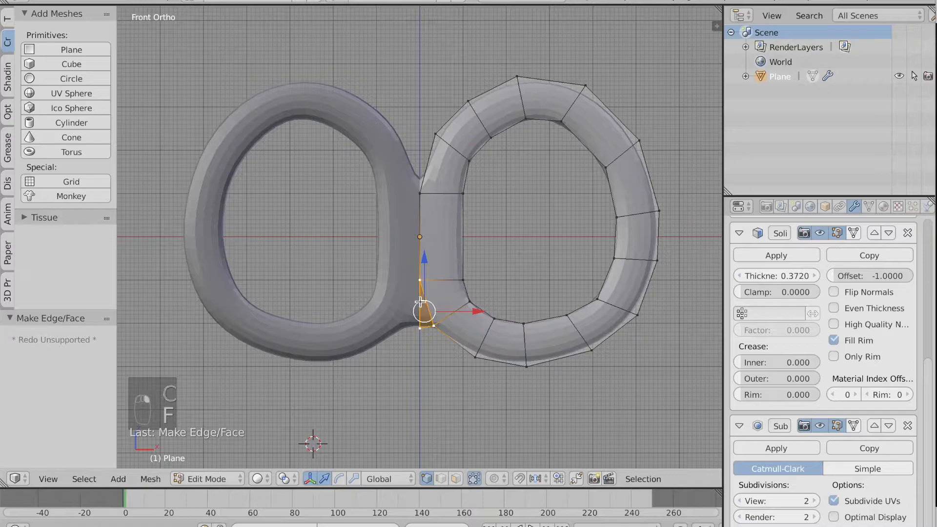
Extrude the lowest mirror-line vertex farther down and fill a face to the loop's next two outer corners
right_click(421, 326)
key("e")
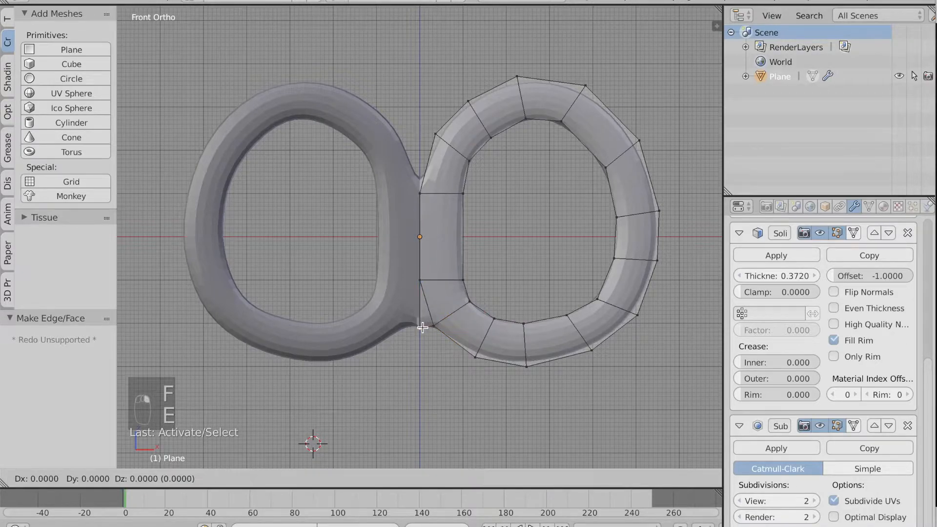
left_click_drag(423, 321, 423, 322)
key("c")
left_click(426, 337)
left_click(470, 367)
right_click(469, 367)
key("f")
Raise the lowest mirror-line vertex by about 0.407 along Z
right_click(421, 367)
key("g")
key("z")
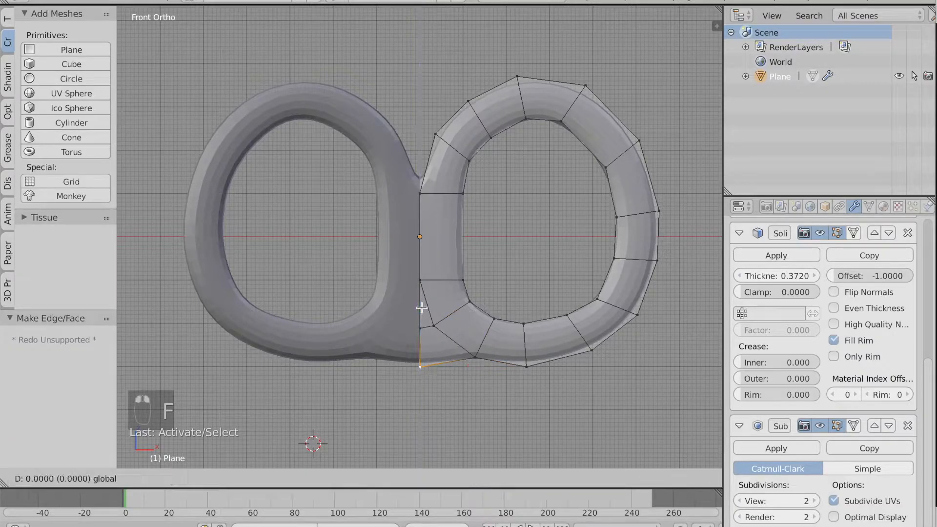
left_click(420, 295)
Extrude the upper mirror-line vertex up to the adjacent outer corner's height and fill the triangular face between them
right_click(418, 195)
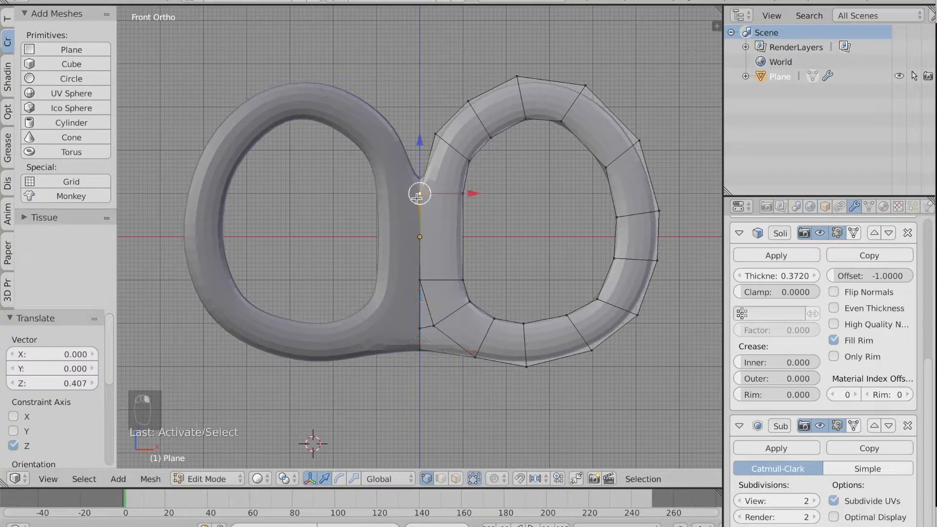
key("e")
left_click_drag(425, 138, 418, 82)
key("c")
left_click(431, 134)
left_click(417, 188)
right_click(416, 188)
key("f")
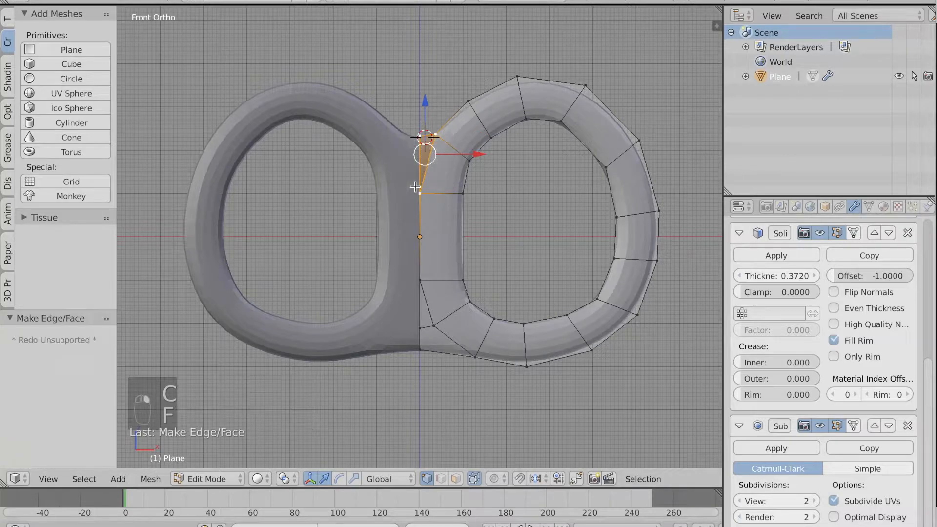
key("Tab")
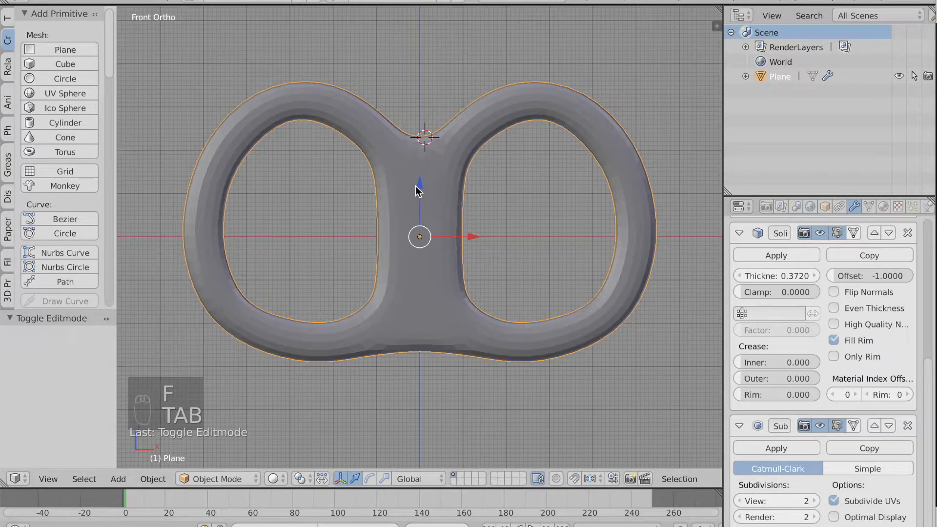
key("Tab")
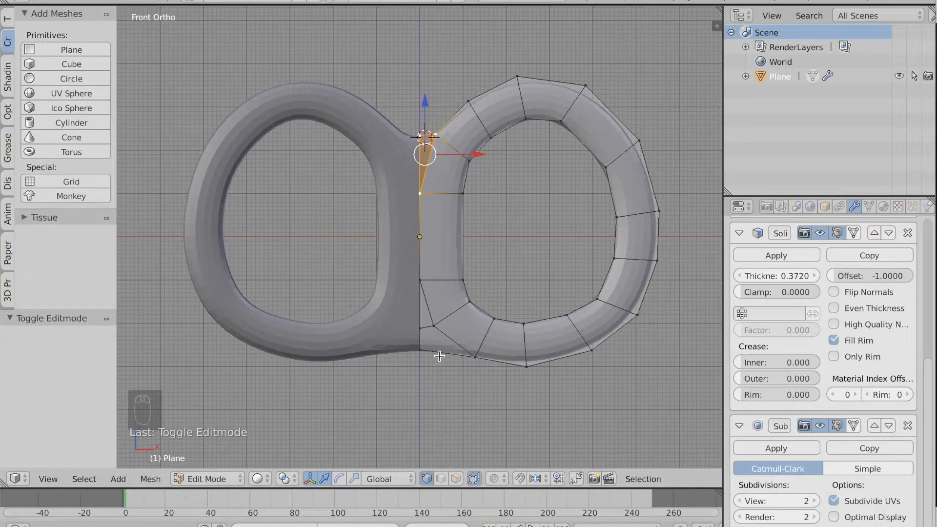
Switch to Object Mode and hide the grid floor and the X and Y axis lines in the viewport
middle_click_drag(439, 356, 400, 342)
key("Tab")
scroll(400, 343, "right", 10)
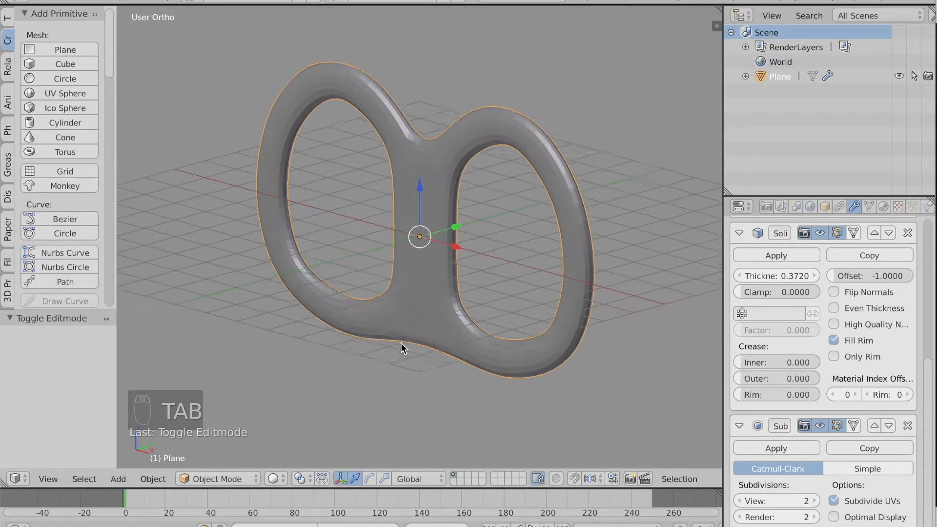
key("n")
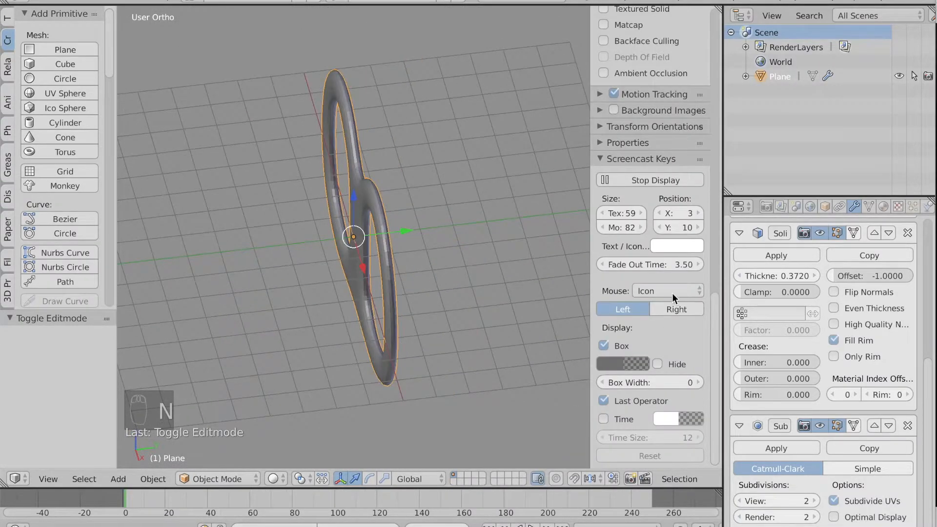
scroll(657, 115, "up", 5)
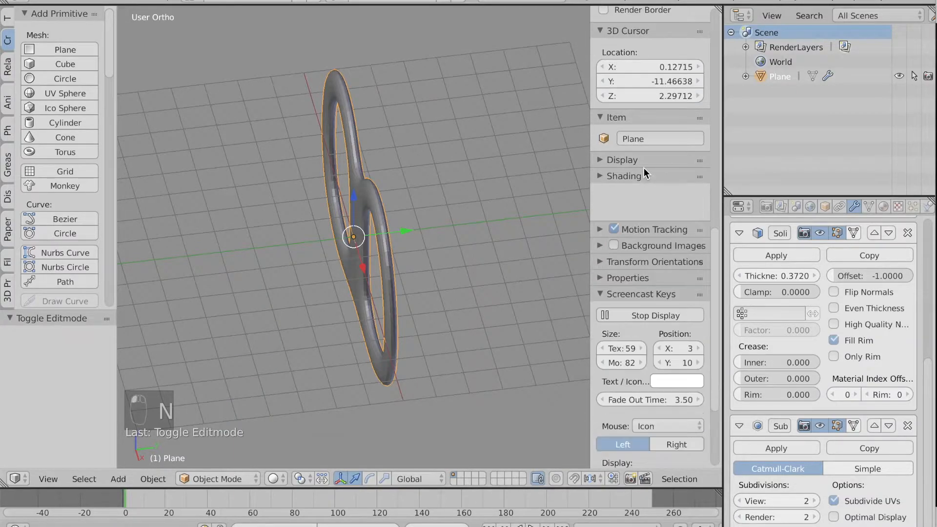
left_click(643, 165)
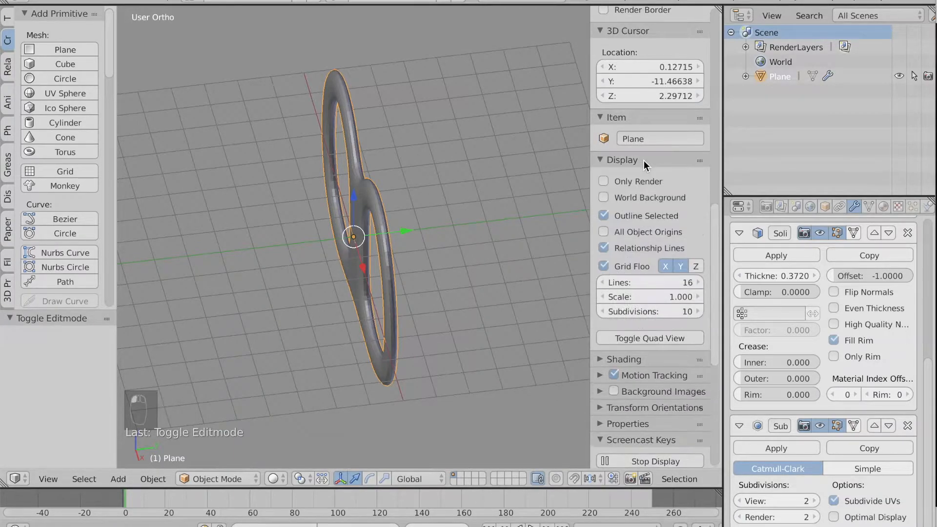
left_click(622, 265)
left_click(665, 266)
left_click(681, 266)
key("n")
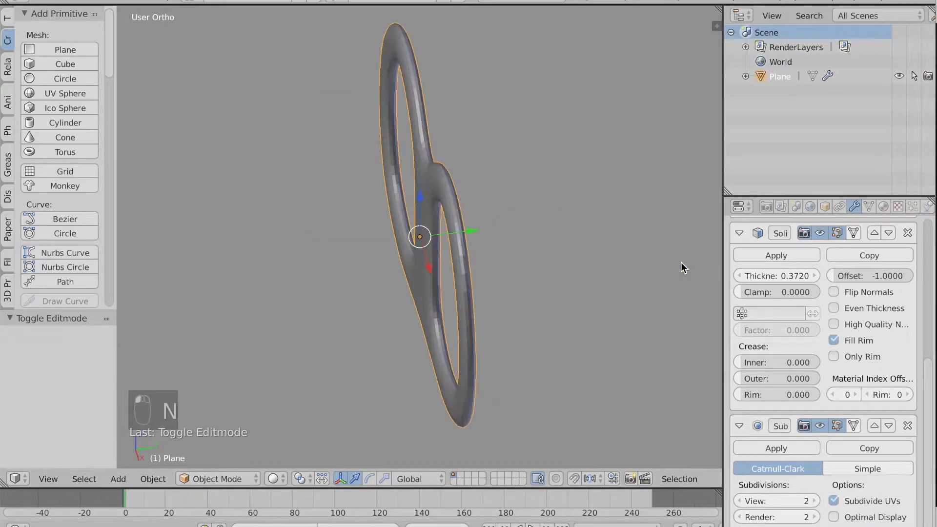
In Edit Mode, clear the selection and circle-select the vertices of the loop's five outer segments
middle_click_drag(548, 320, 548, 321)
key("Tab")
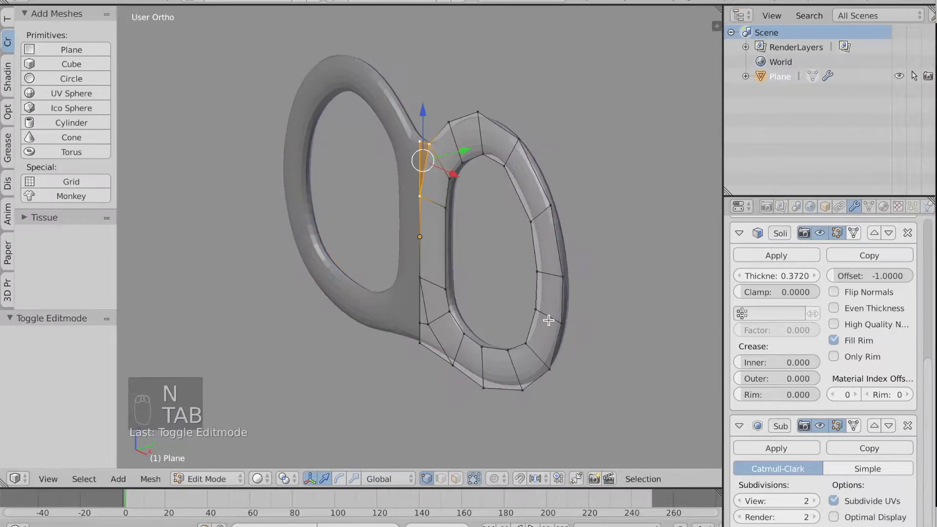
middle_click_drag(558, 240, 558, 240)
key("a")
key("a")
middle_click_drag(625, 77, 624, 79)
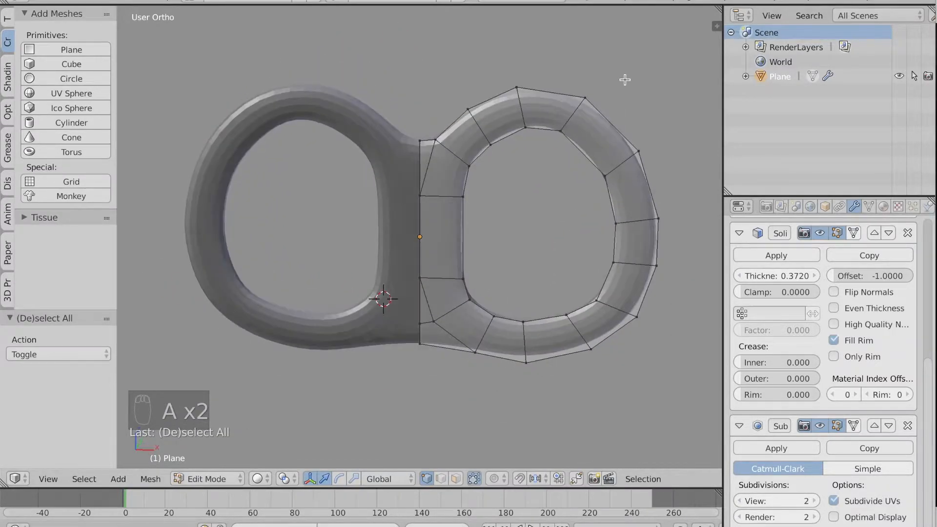
key("c")
mouse_move(584, 118)
left_mouse_down()
mouse_move(616, 183)
mouse_move(608, 325)
mouse_move(581, 323)
left_mouse_up()
right_click(581, 324)
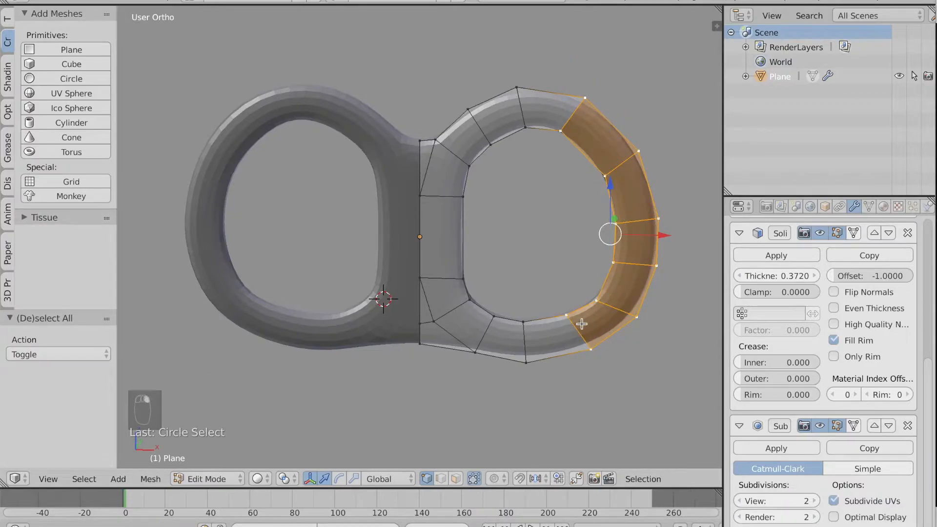
Enable proportional editing and move the selected outer segments backward along Y, undoing the first move and repeating it
key("o")
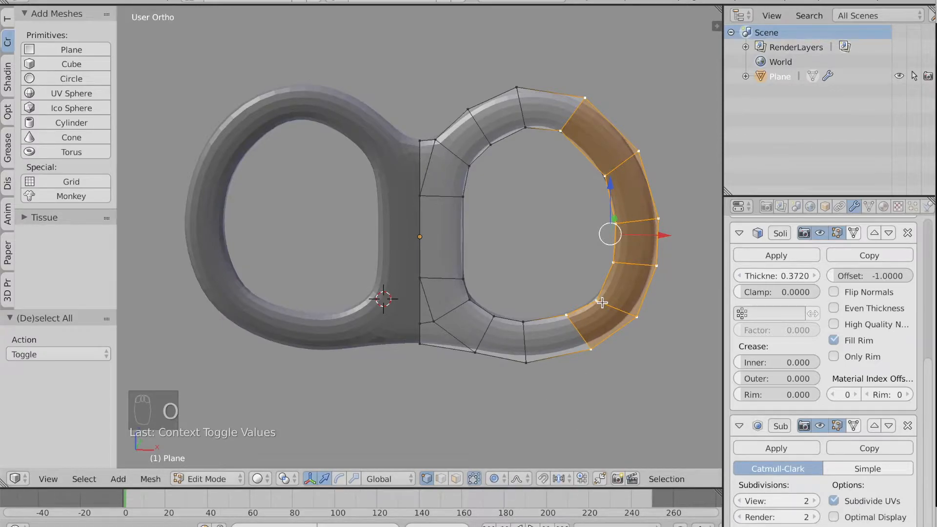
middle_click_drag(602, 302, 501, 327)
left_click_drag(511, 292, 539, 210)
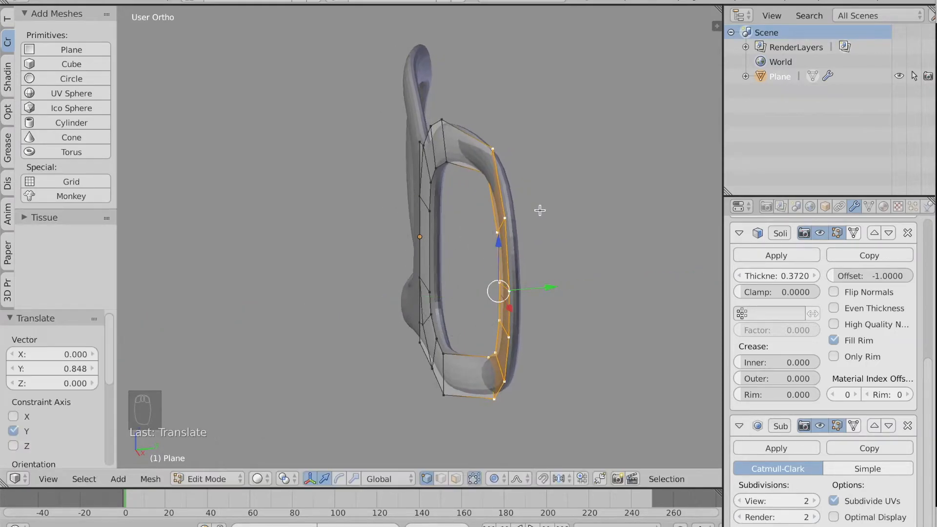
key("super+z")
left_click_drag(537, 271, 563, 259)
Circle-select the vertices of the loop's two outermost segments and move them backward 0.344 along Y
key("a")
scroll(563, 259, "left", 10)
key("c")
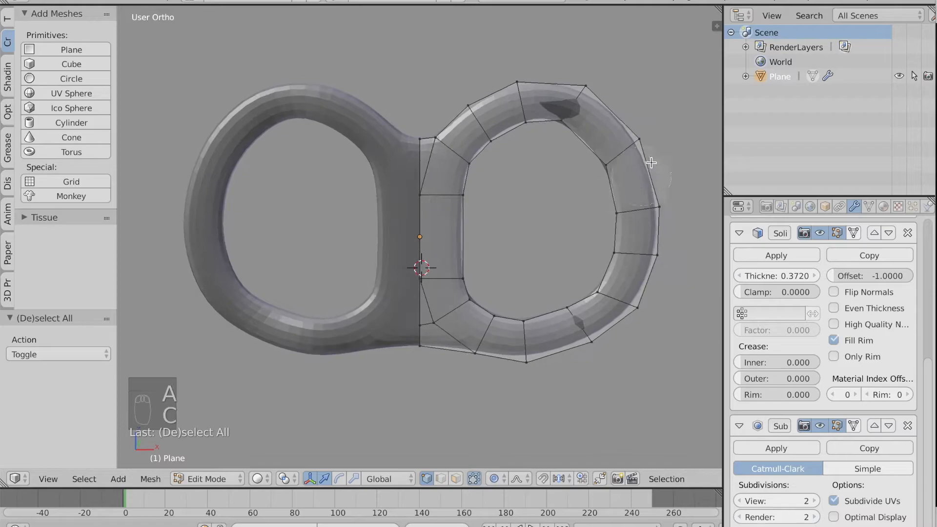
mouse_move(642, 151)
left_mouse_down()
mouse_move(620, 165)
mouse_move(648, 236)
mouse_move(628, 241)
left_mouse_up()
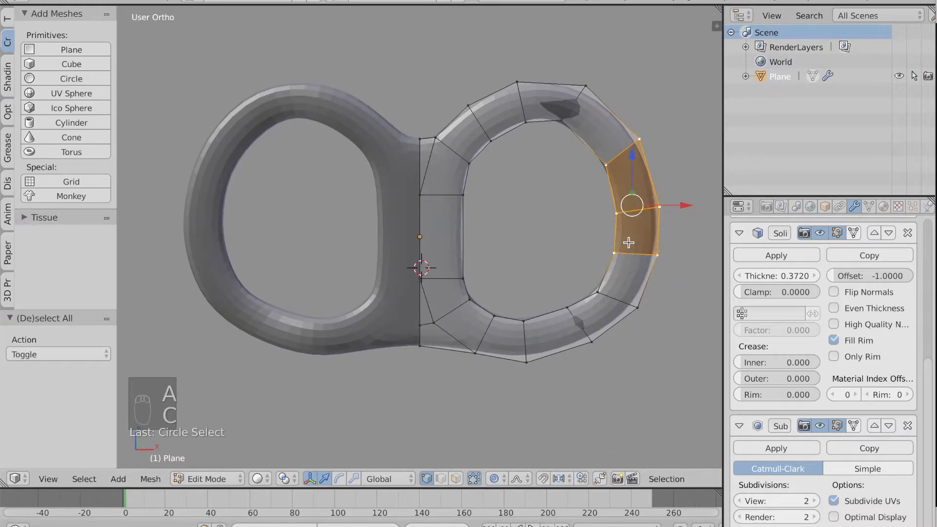
right_click(628, 242)
middle_click_drag(629, 243, 619, 246)
key("g")
key("y")
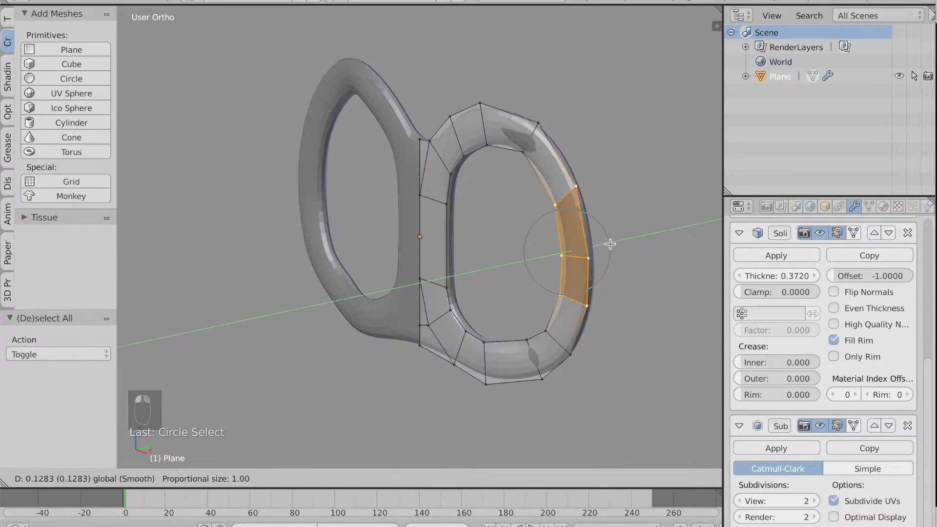
left_click(616, 241)
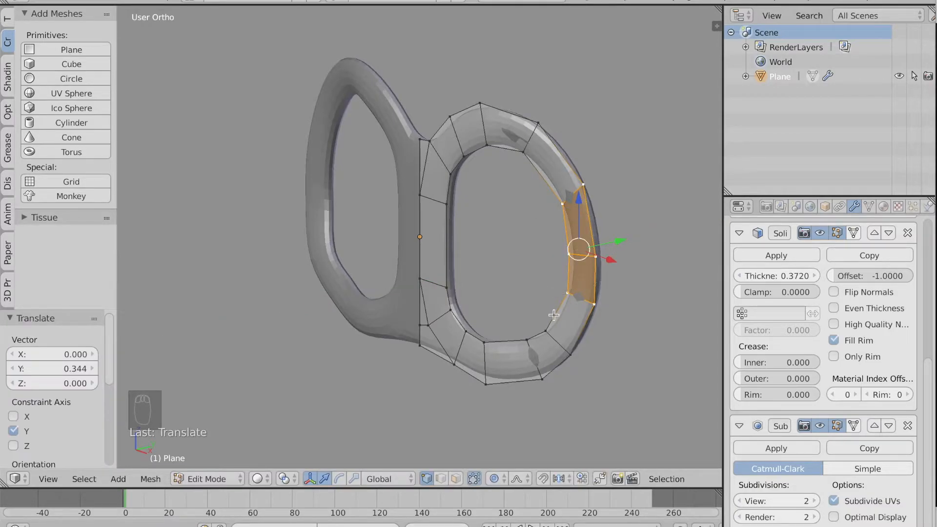
Select the two vertices of the cross edge just below those segments and move them backward 0.087 along Y
right_click(553, 315)
right_click(572, 355, "shift")
left_click_drag(597, 339, 601, 336)
Select the four outer-rim vertices along the loop's upper outer side and move them backward 0.197 along Y
key("KP_4")
key("KP_4")
key("KP_4")
key("KP_4")
key("KP_4")
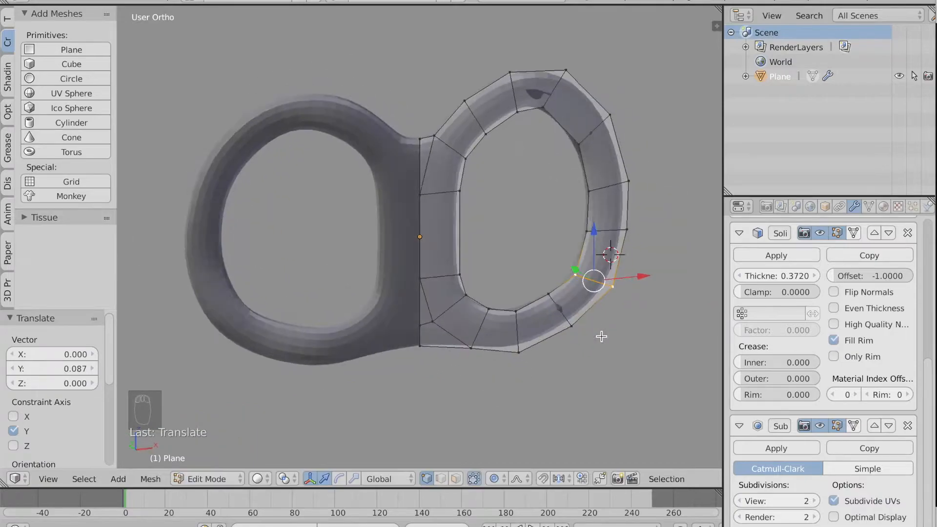
right_click(619, 120)
right_click(633, 185, "shift")
right_click(632, 217, "shift")
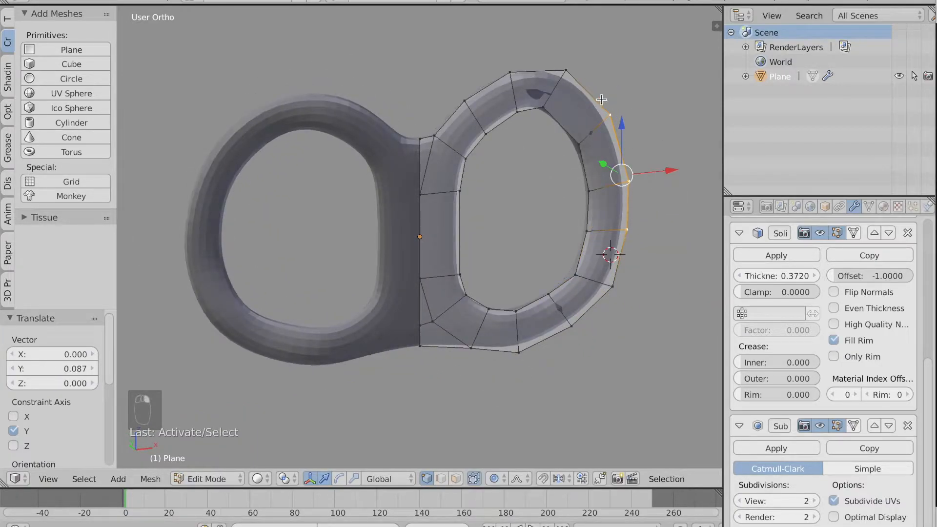
right_click(575, 78, "shift")
key("KP_6")
key("KP_6")
key("KP_6")
key("KP_6")
key("KP_6")
key("KP_6")
left_click_drag(598, 211, 606, 210)
Select only the topmost of those outer-rim vertices and move it forward by -0.109 along Y
right_click(530, 124)
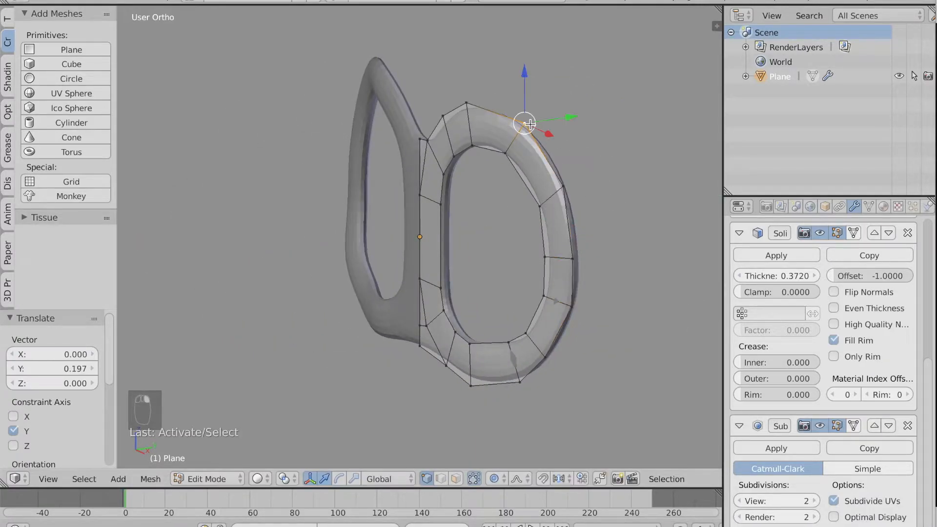
key("g")
key("y")
left_click(563, 116)
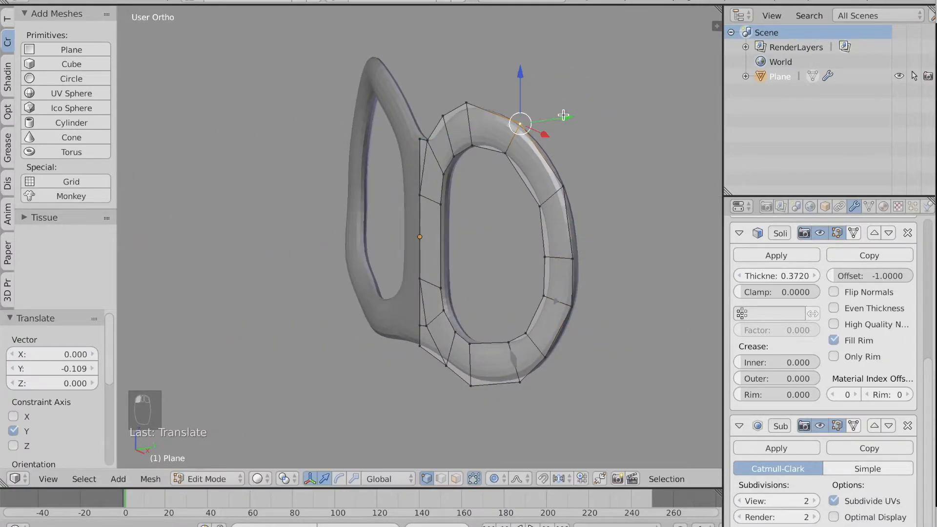
Switch to Object Mode and examine the curvature of the bent double loop from several angles
key("KP_4")
key("KP_4")
key("KP_4")
key("KP_4")
key("KP_4")
key("KP_4")
middle_click_drag(563, 115, 563, 115)
key("KP_4")
key("KP_4")
key("KP_4")
key("KP_4")
key("KP_4")
key("KP_4")
key("Tab")
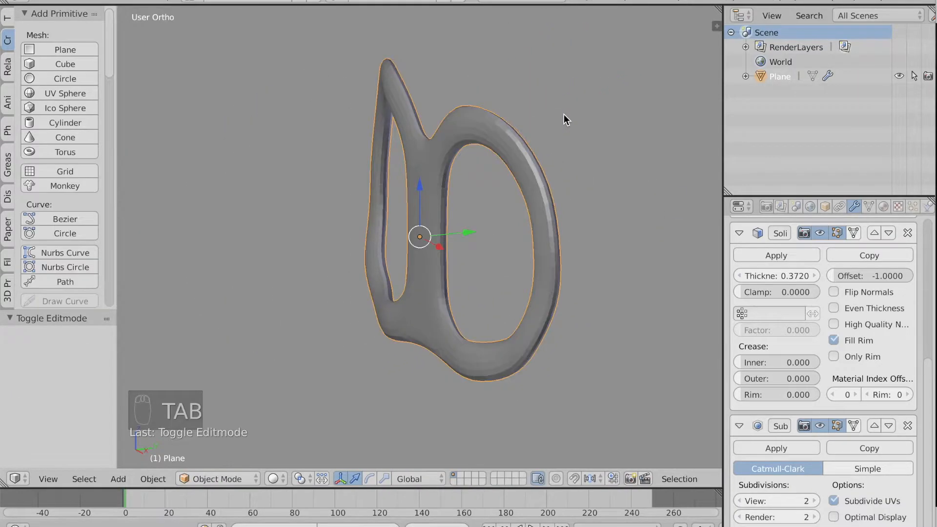
middle_click_drag(563, 114, 564, 114)
In Edit Mode, circle-select the vertices along the mirror line and move them forward along Y
key("Tab")
right_click(418, 263)
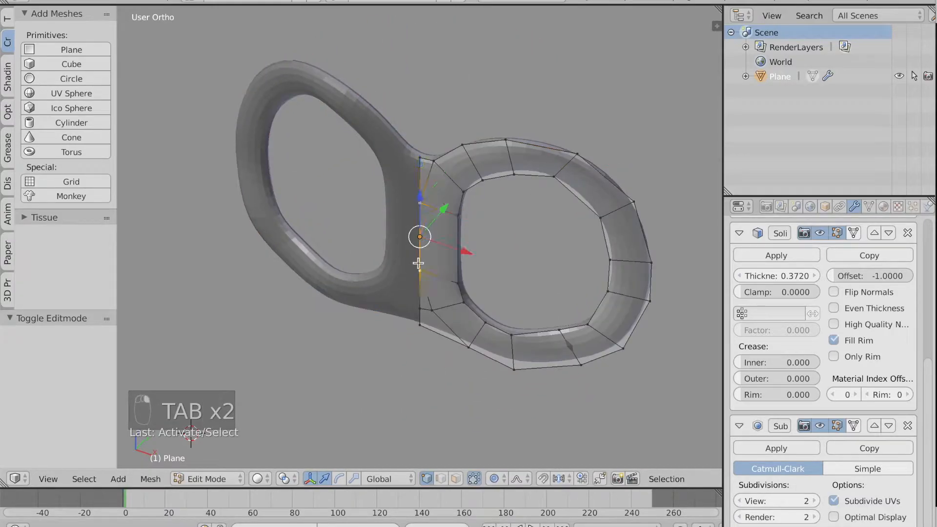
key("c")
left_click(397, 315)
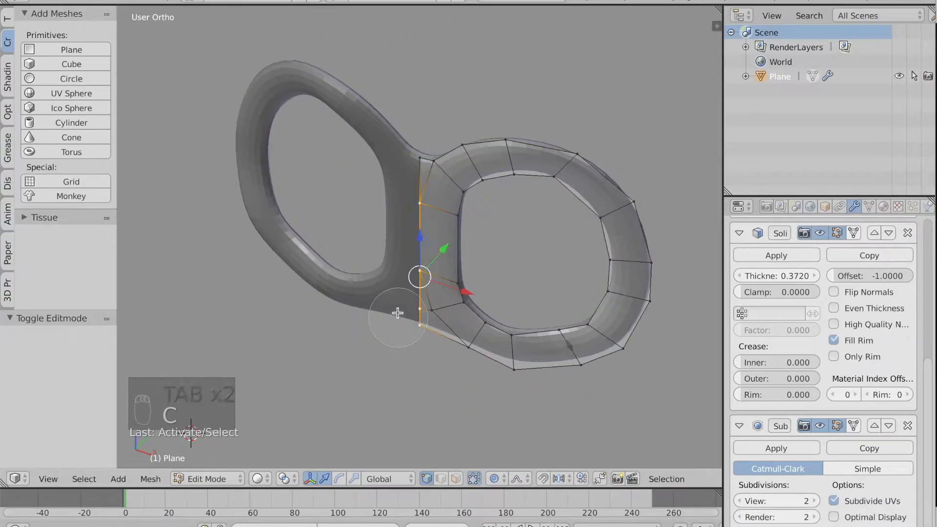
left_click(412, 146)
right_click(413, 145)
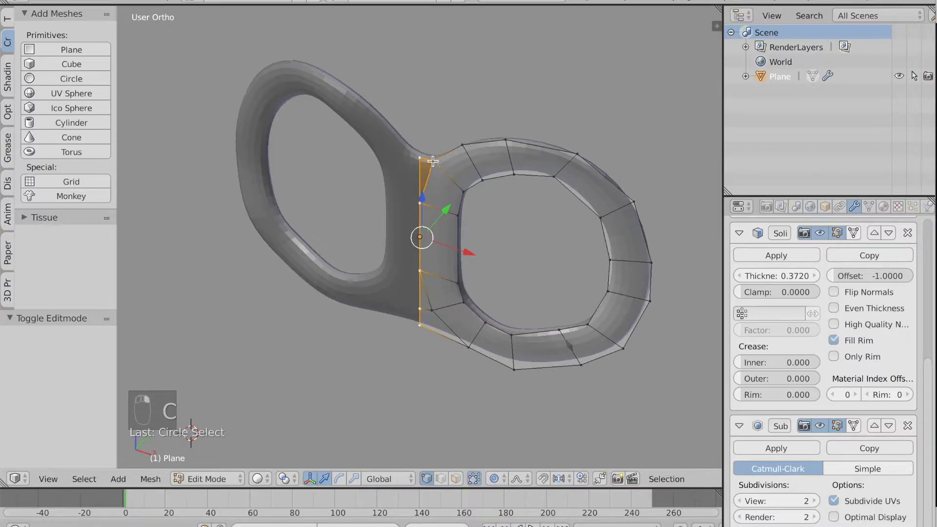
right_click(432, 161)
middle_click_drag(432, 161, 444, 200)
left_click_drag(462, 240, 454, 248)
Move the two middle mirror-line vertices farther forward along Y and check the shape in Object Mode
right_click(407, 267)
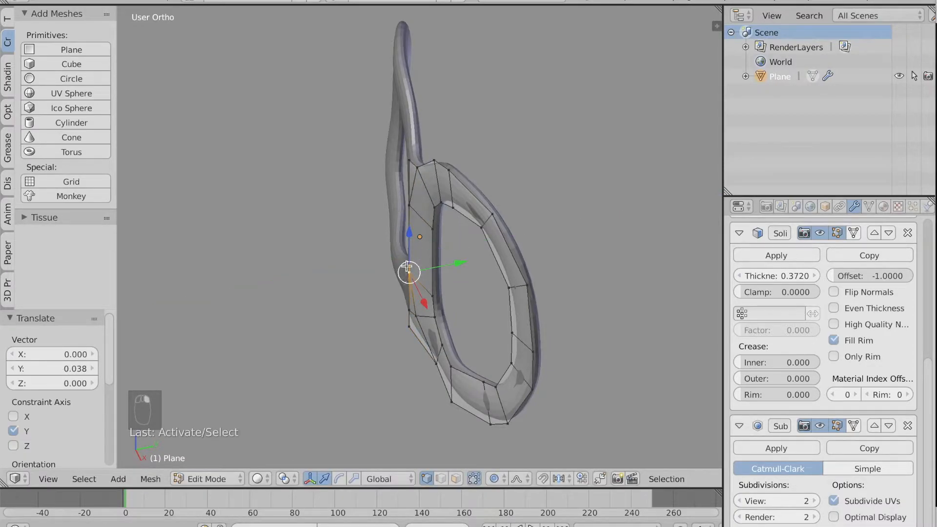
right_click(409, 204, "shift")
left_click_drag(459, 227, 455, 230)
key("Tab")
middle_click_drag(455, 230, 449, 234)
In Edit Mode, move the two loop-opening vertices nearest the mirror line by -0.117 along Y and -0.155 along X
key("Tab")
right_click(439, 204)
right_click(439, 276, "shift")
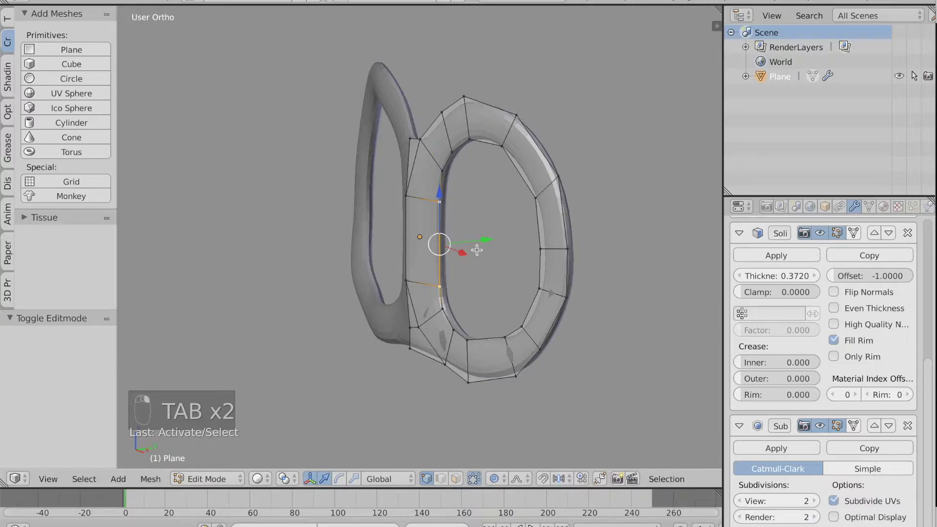
key("g")
key("y")
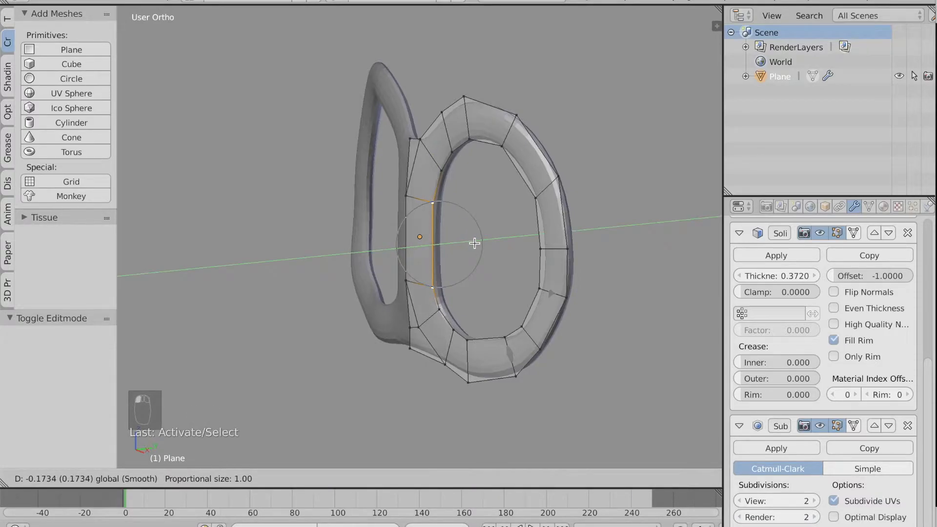
left_click(475, 242)
middle_click_drag(477, 240, 678, 195)
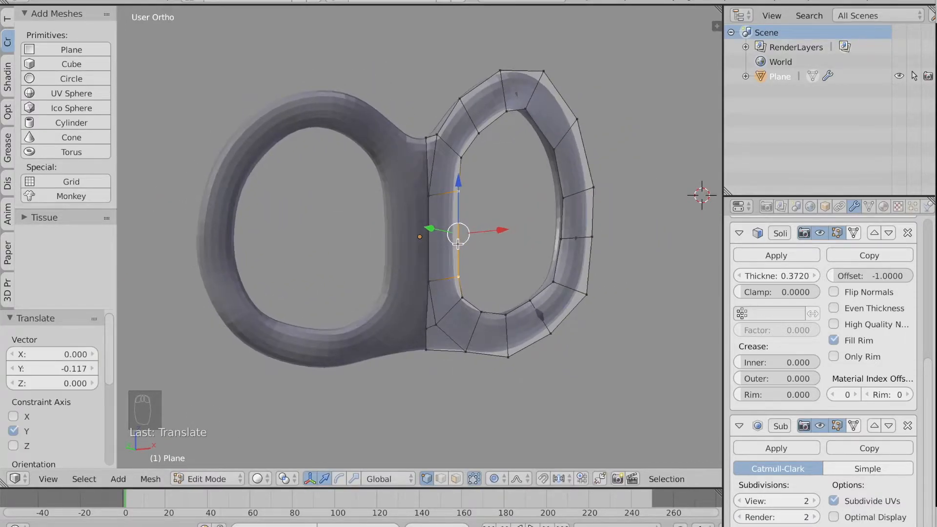
key("g")
key("x")
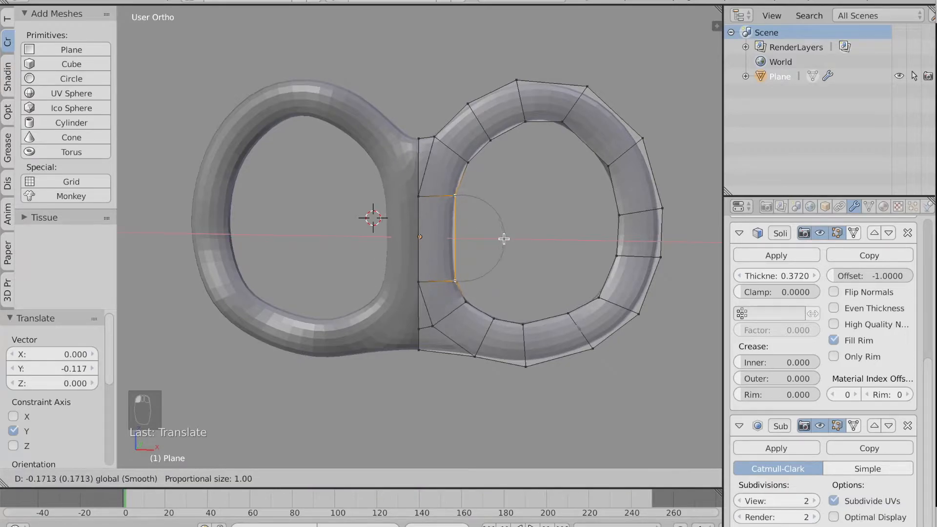
left_click(504, 238)
Move the upper of these two vertices toward the mirror line along X, undoing the first move and repeating it with proportional editing disabled
right_click(463, 218)
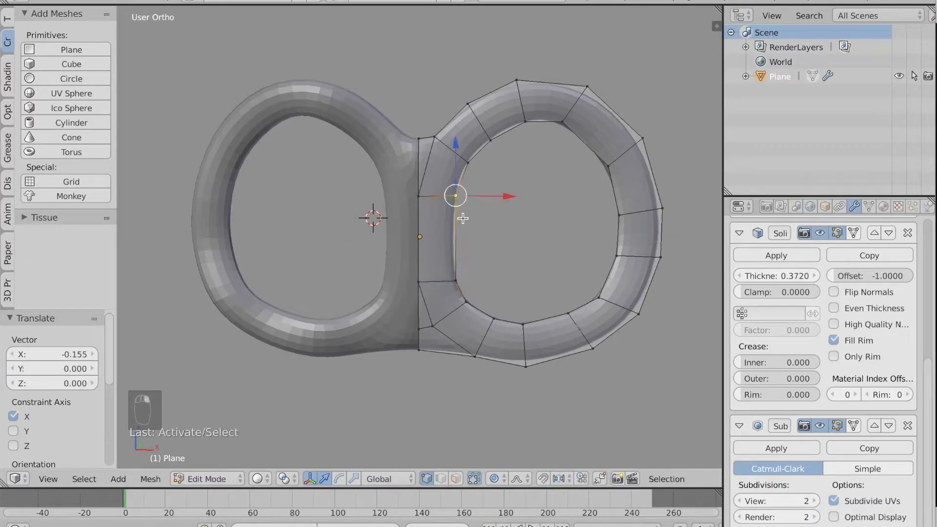
key("g")
left_click(501, 196)
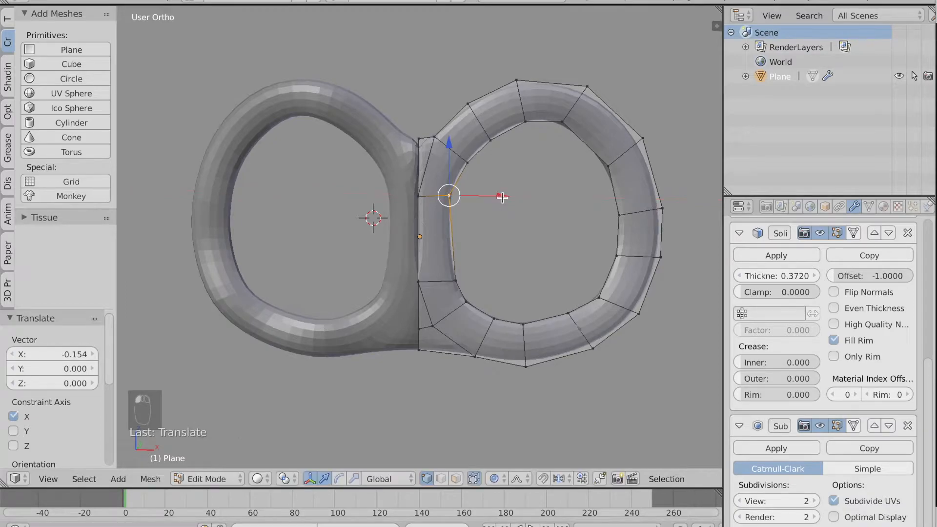
key("super+z")
key("o")
key("g")
key("x")
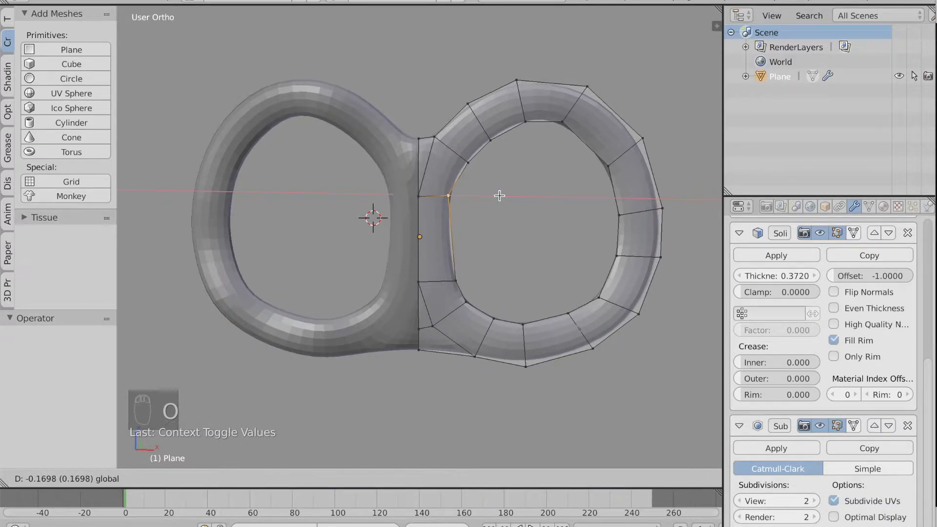
left_click(497, 195)
Switch to Object Mode and apply smooth shading to the double-loop object
key("Tab")
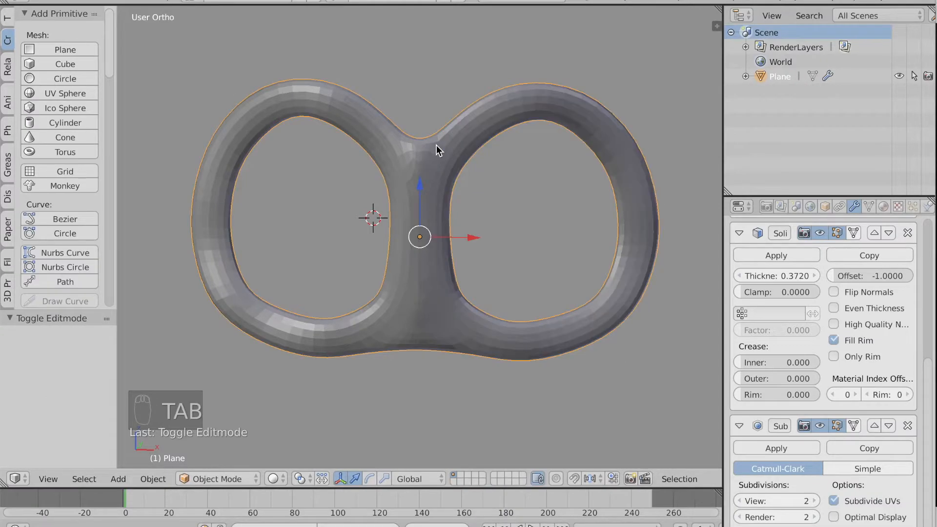
middle_click_drag(432, 172, 425, 180)
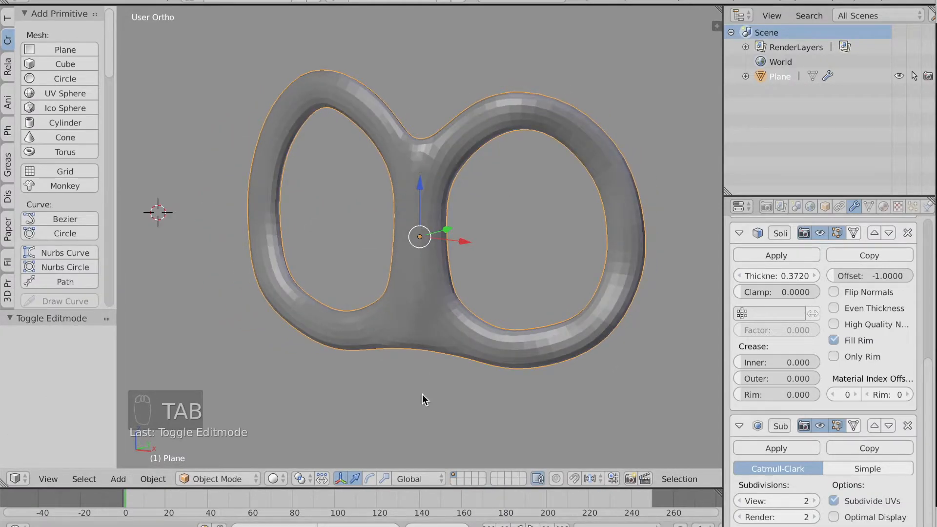
left_click(7, 19)
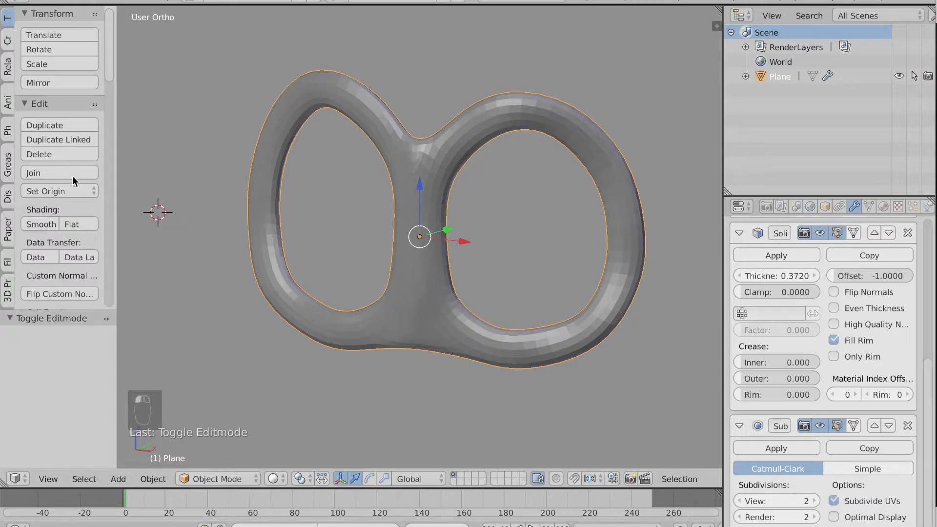
left_click(39, 224)
middle_click_drag(426, 174, 427, 174)
middle_click_drag(408, 276, 408, 277)
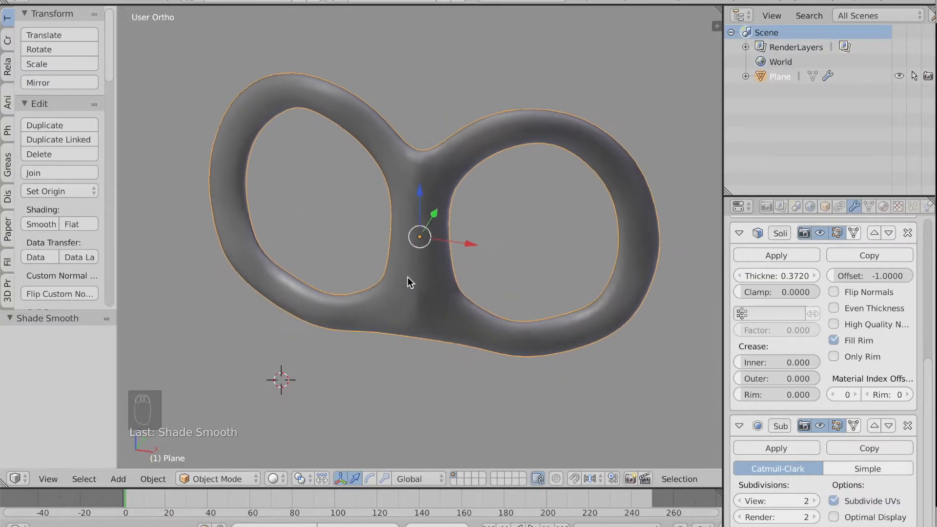
In Edit Mode, select the six upper rim vertices outward from the mirror line and extrude them 0.746 along Y and 2.017 along Z in right view
key("Tab")
right_click(417, 145)
right_click(436, 147, "shift")
right_click(480, 113, "shift")
right_click(525, 103, "shift")
right_click(595, 127, "shift")
right_click(662, 156, "shift")
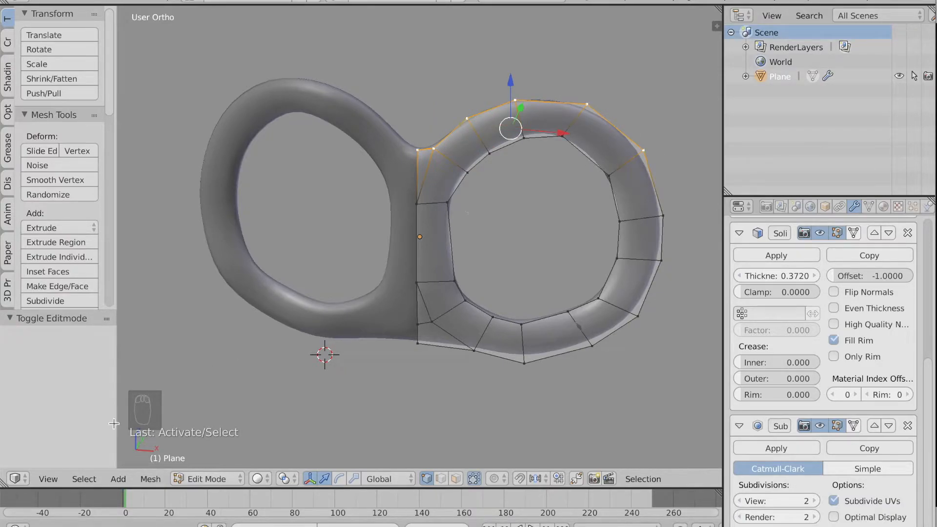
left_click(51, 479)
left_click(109, 352)
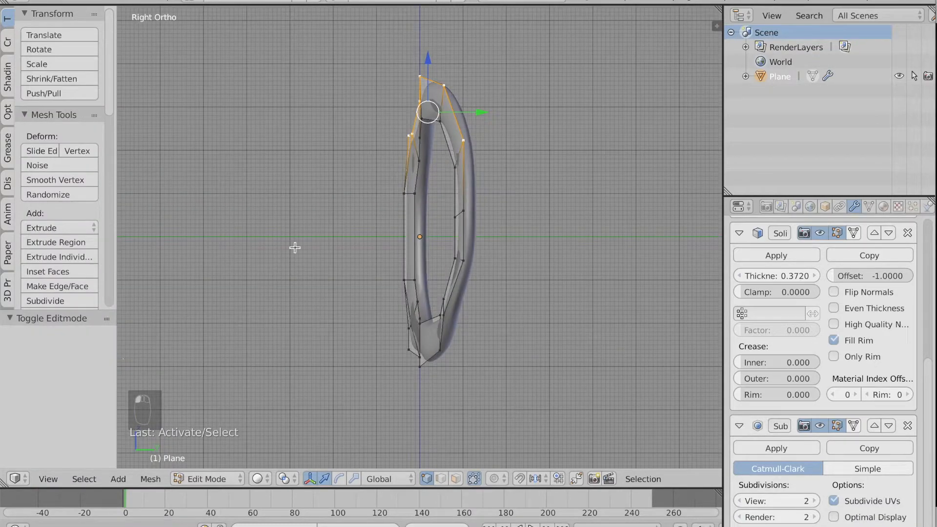
key("e")
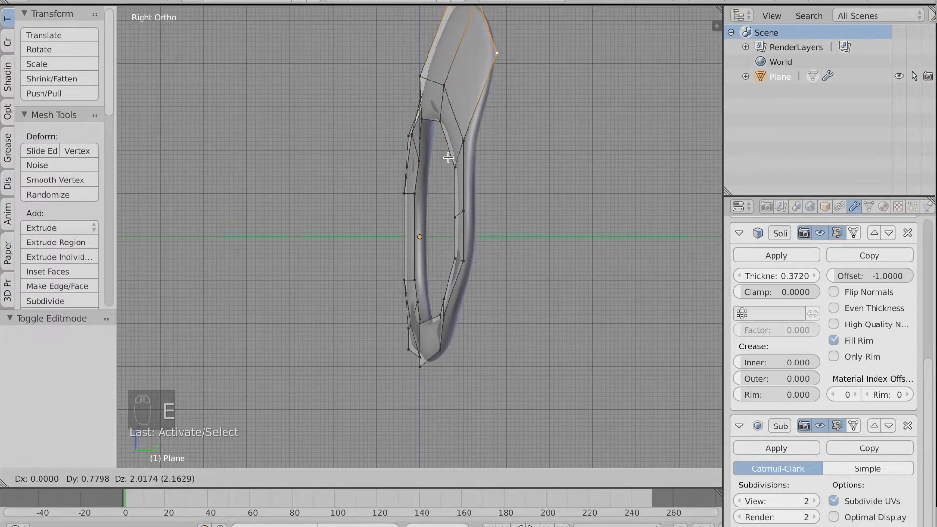
left_click(446, 157)
In right view, extrude the upper edge 1.380 along Y and 0.746 along Z, and extrude it again about 2.5 backward along Y
middle_click_drag(446, 157, 450, 156)
left_click(48, 478)
left_click(110, 352)
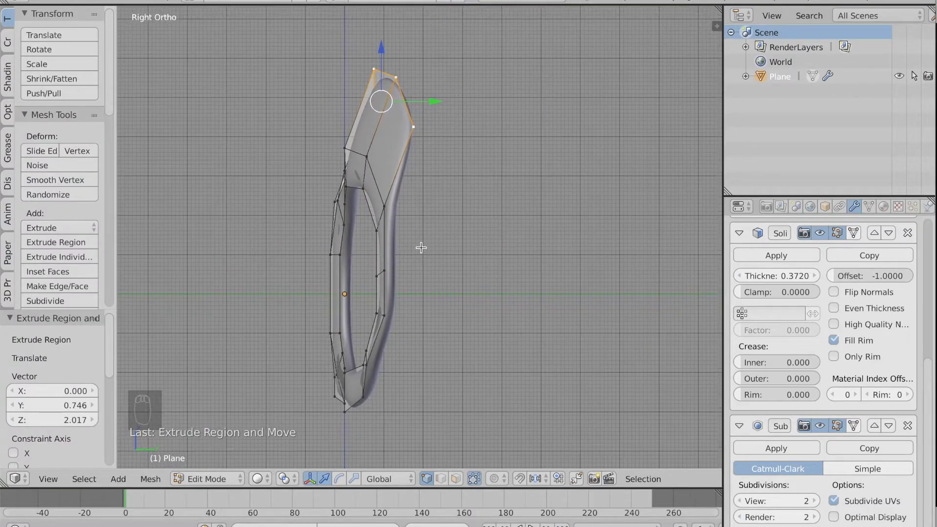
key("e")
left_click(478, 219)
key("e")
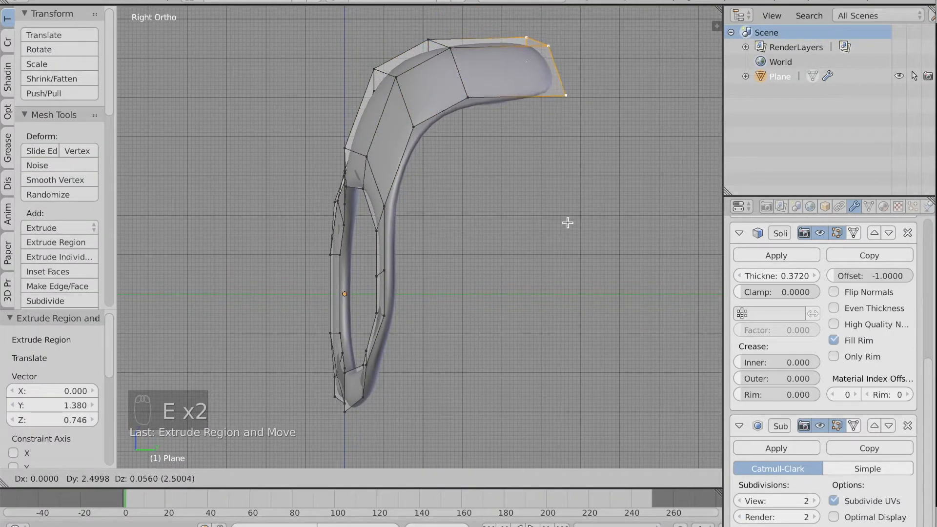
left_click(566, 222)
Turn off limiting selection to visible, circle-select the whole first extruded row and move it down about 0.97 along Z
key("a")
key("c")
left_click_drag(383, 80, 408, 128)
right_click(375, 105)
left_click(474, 479)
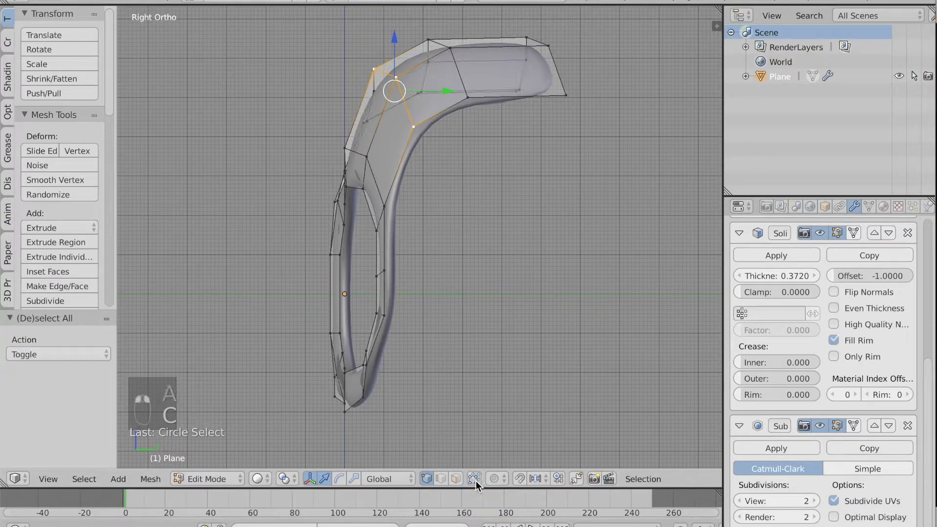
key("c")
left_click(372, 102)
right_click(438, 151)
key("f")
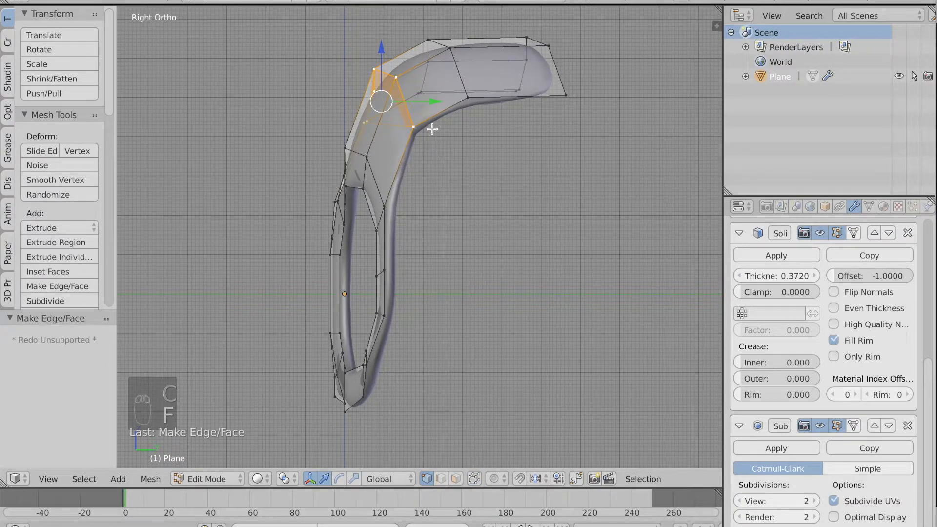
key("super+z")
key("g")
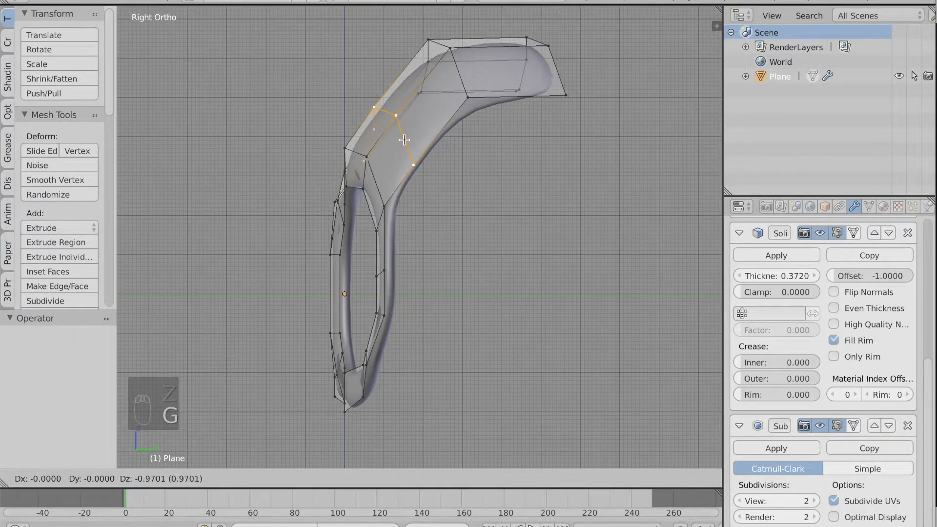
left_click(402, 140)
Circle-select the second extruded row and move it down about 0.54 and slightly backward
key("a")
key("c")
left_click_drag(428, 65, 454, 106)
key("g")
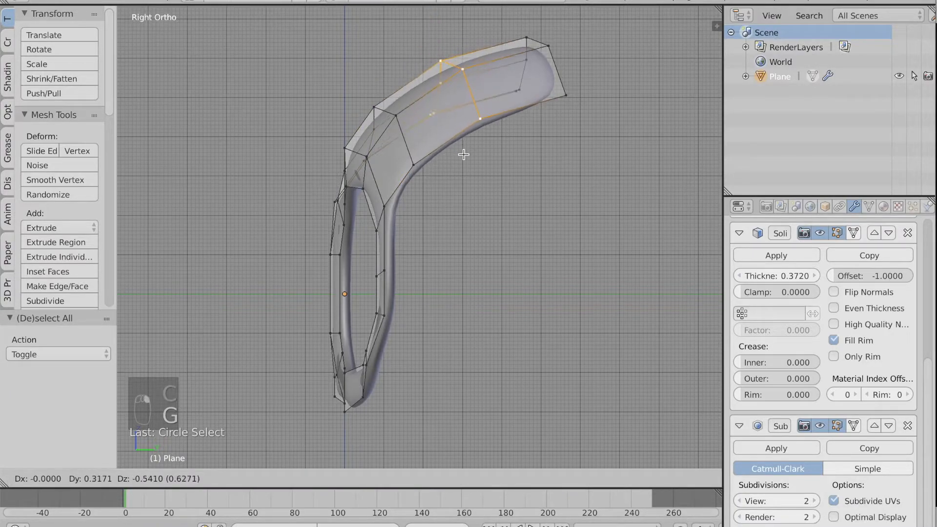
left_click(460, 151)
Circle-select the end row of the extruded band and move it down 0.224 along Z
key("a")
key("c")
left_click_drag(534, 45, 554, 78)
key("g")
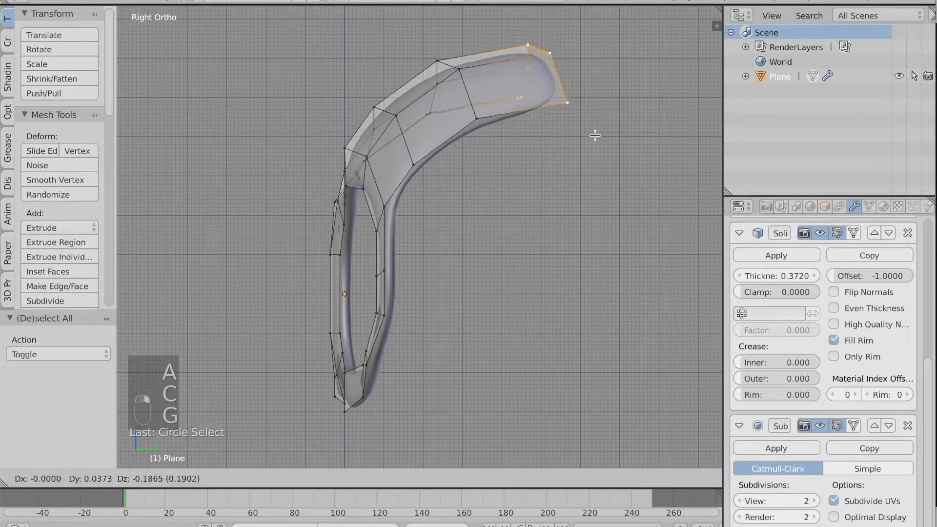
left_click(591, 134)
Extrude the band's end row about 1.87 backward along Y and 0.34 down, and rotate it 18.2°
key("e")
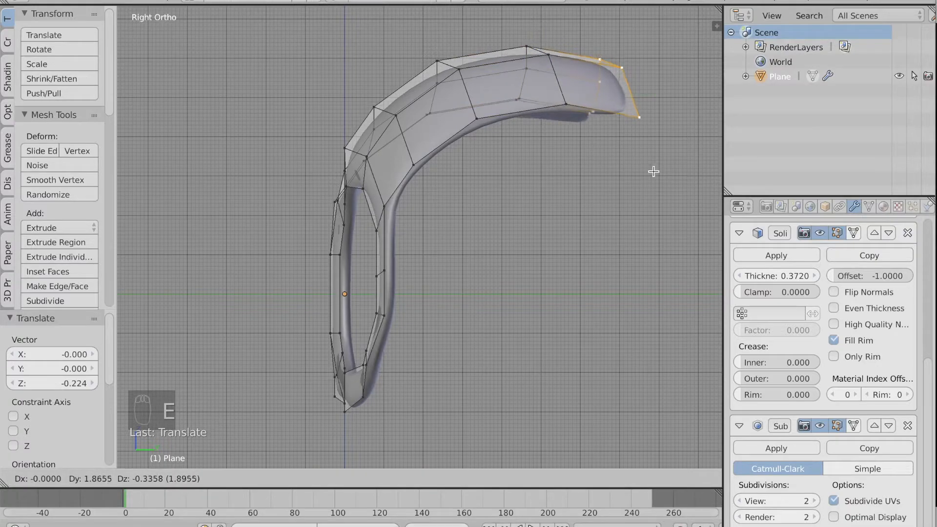
left_click(654, 170)
key("r")
left_click(680, 137)
key("w")
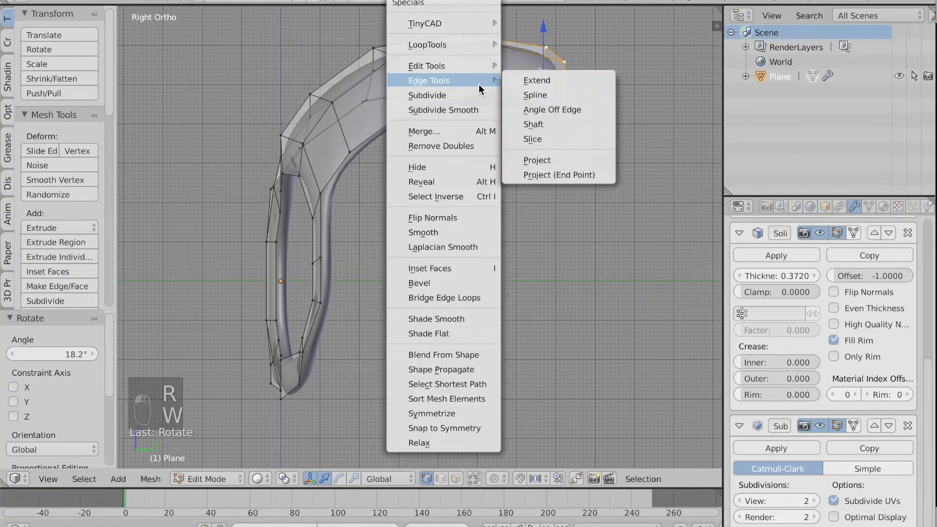
left_click(542, 94)
key("super+z")
Extrude the end row 1.157 along Y and -0.951 along Z, rotate it further downward, and move it -0.075 along Y and -0.895 along Z
key("e")
left_click(648, 104)
key("r")
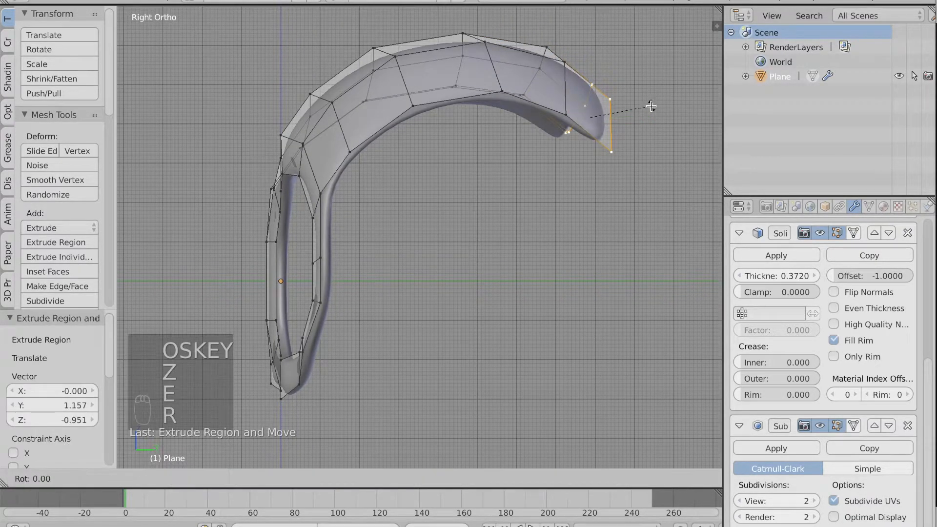
left_click(665, 150)
key("g")
left_click(638, 190)
Select the lowest vertex of the end row and move it 0.466 along Y and 0.243 along Z
right_click(604, 193)
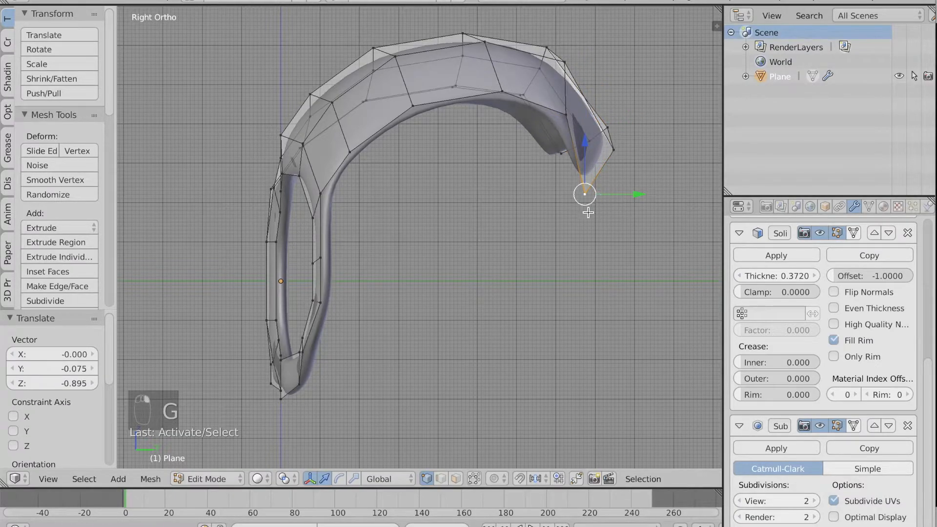
key("g")
left_click(606, 202)
Circle-select the whole end row and extrude it 0.205 along Y and -3.246 along Z, and again about 1.4 downward
key("c")
left_click_drag(569, 157, 608, 154)
right_click(635, 210)
key("e")
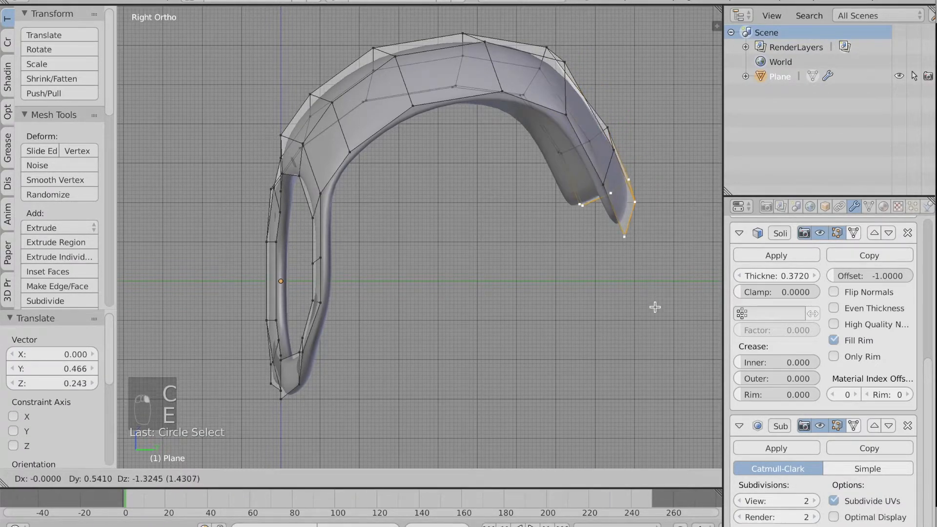
left_click(634, 365)
key("e")
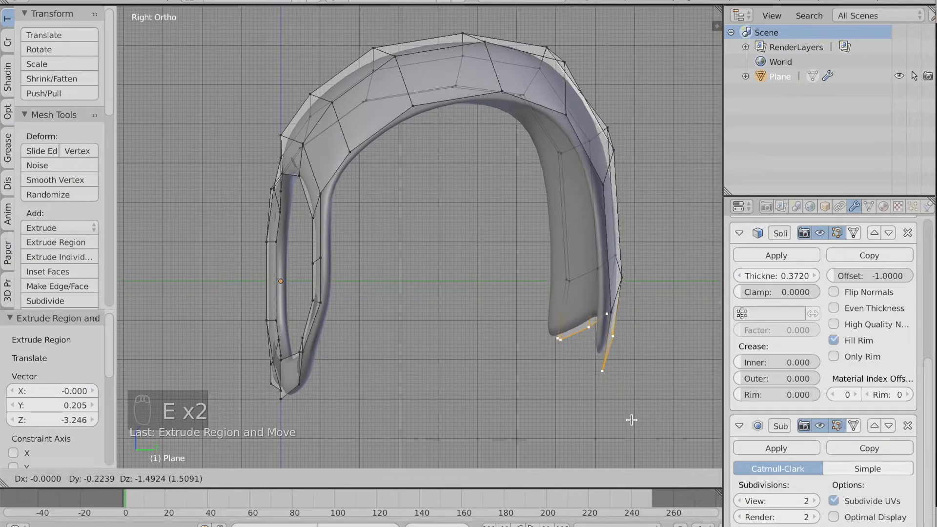
left_click(628, 415)
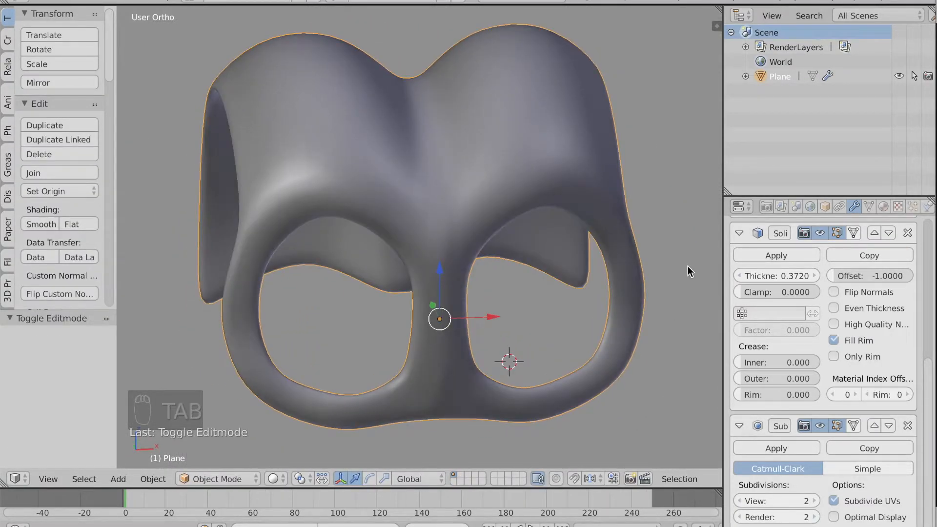
In front view, circle-select the two upper vertex columns beside the mirror seam and raise them to the height of the band's crest
left_click(47, 478)
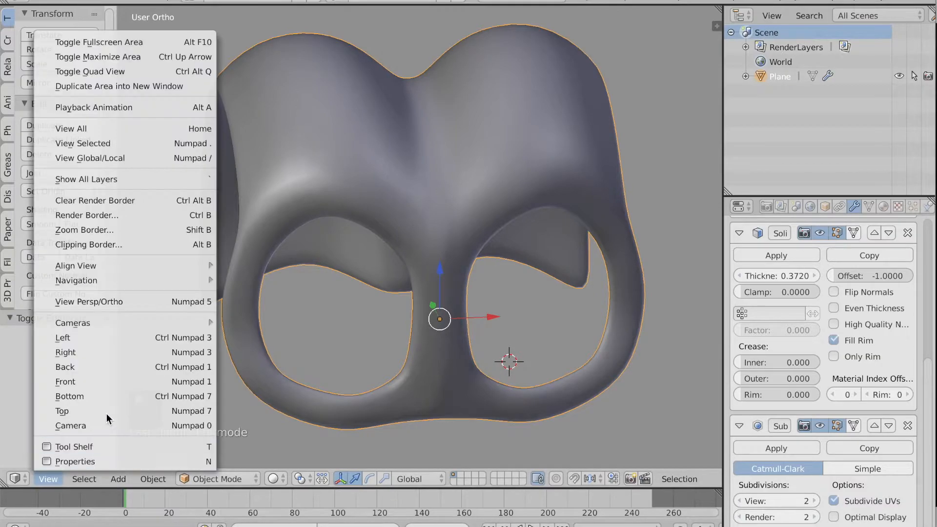
left_click(136, 380)
key("Tab")
key("a")
key("a")
key("c")
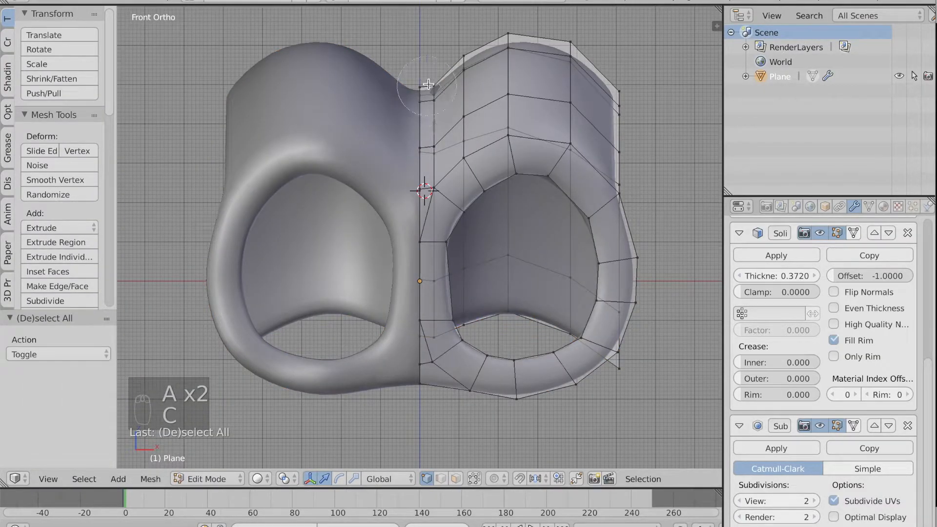
left_click_drag(422, 119, 418, 128)
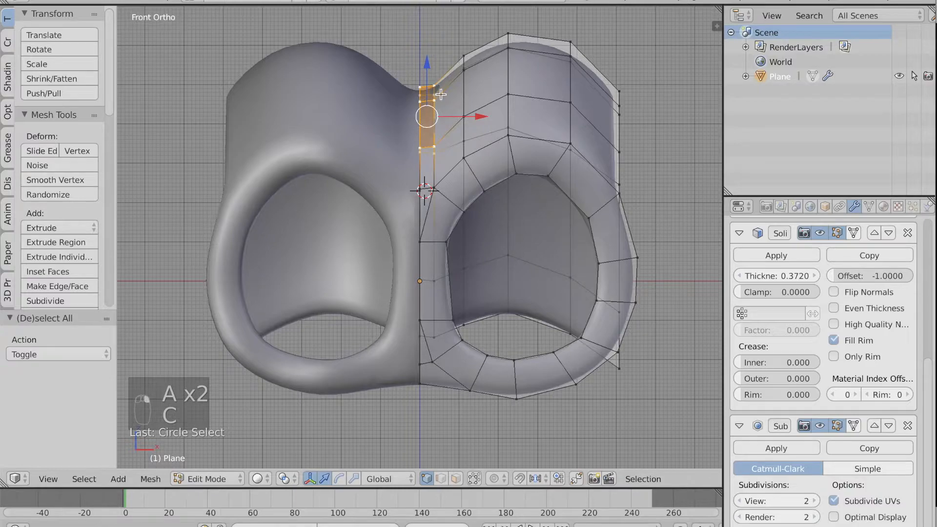
left_click_drag(430, 67, 427, 16)
Circle-select the next upper vertex column outward from the seam and raise it level with its neighbours
key("a")
key("c")
left_click_drag(464, 70, 465, 106)
left_click_drag(461, 38, 466, 463)
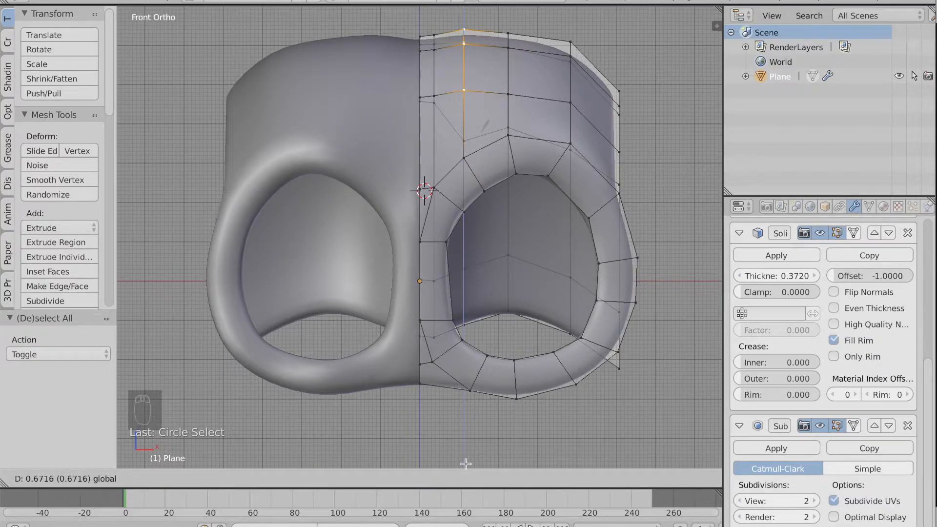
left_click_drag(465, 13, 466, 13)
Circle-select the upper vertex column just inside the outer edge and lower it along Z to round the shoulder
key("a")
key("c")
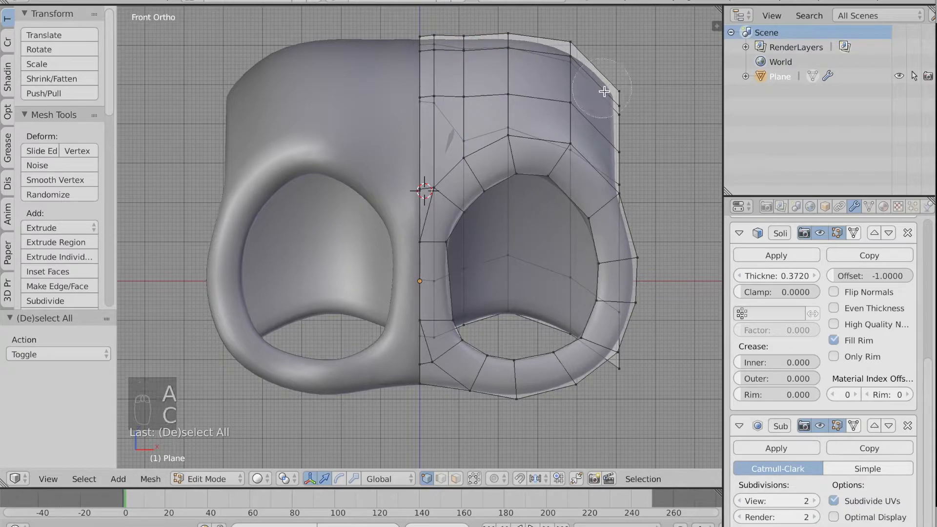
left_click_drag(579, 92, 574, 58)
left_click_drag(573, 25, 574, 34)
Circle-select the upper vertex column above the middle of the eye opening and lower it slightly along Z
key("a")
key("c")
left_click_drag(508, 39, 508, 77)
key("a")
key("c")
left_click(508, 40)
left_click_drag(507, 22, 508, 33)
Circle-select the upper vertices on the band's outer edge and move them -0.410 along Z
key("a")
key("c")
left_click_drag(619, 93, 619, 103)
right_click(619, 103)
left_click_drag(621, 52, 623, 68)
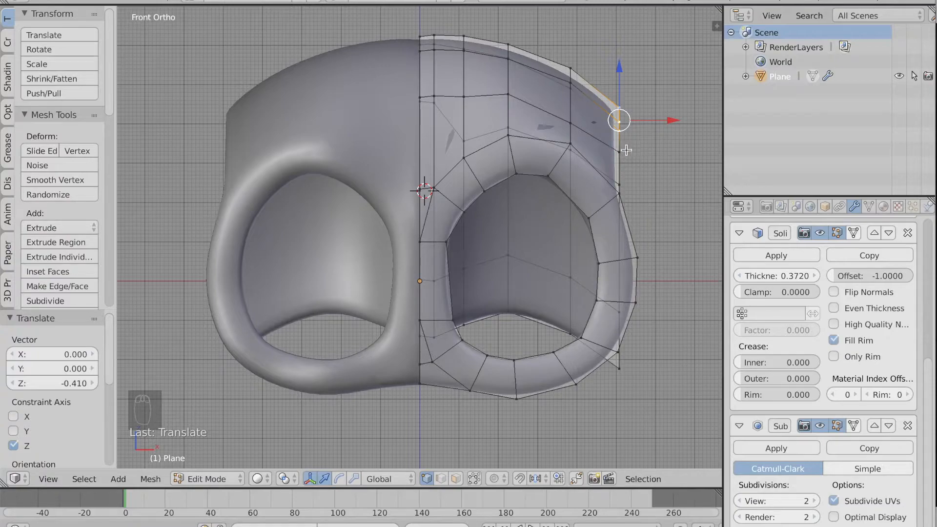
Lower the top vertices on the mirror seam along Z, and lower the adjacent top column slightly less to form a shallow groove
key("a")
key("c")
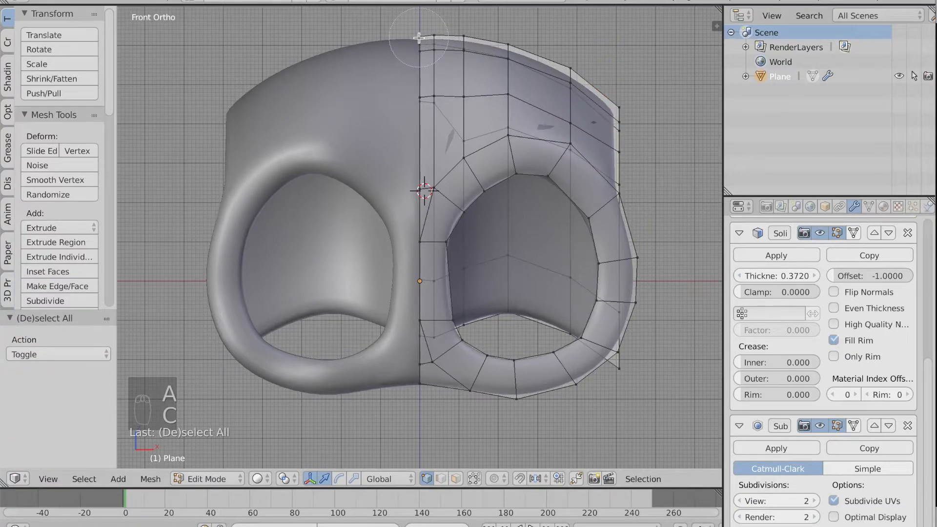
right_click(400, 45)
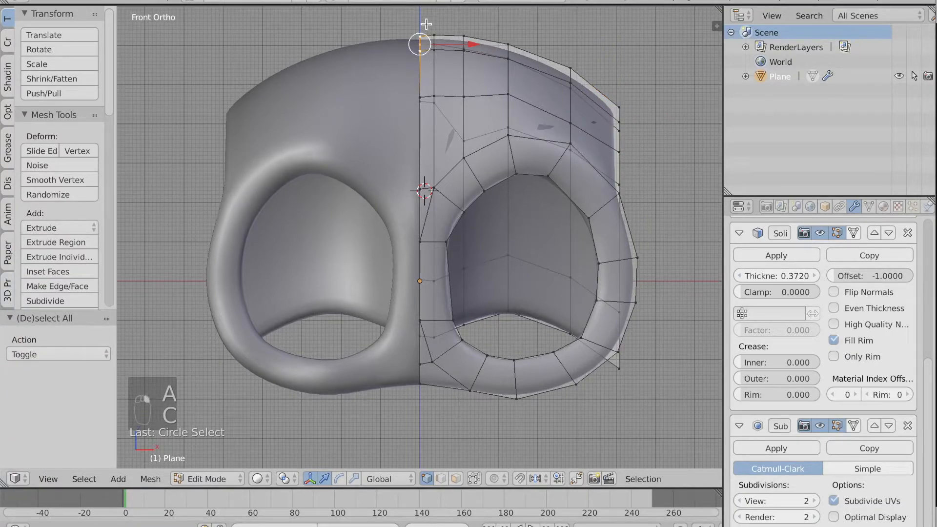
mouse_move(421, 19)
left_mouse_down()
mouse_move(420, 37)
mouse_move(427, 33)
left_mouse_up()
key("a")
key("c")
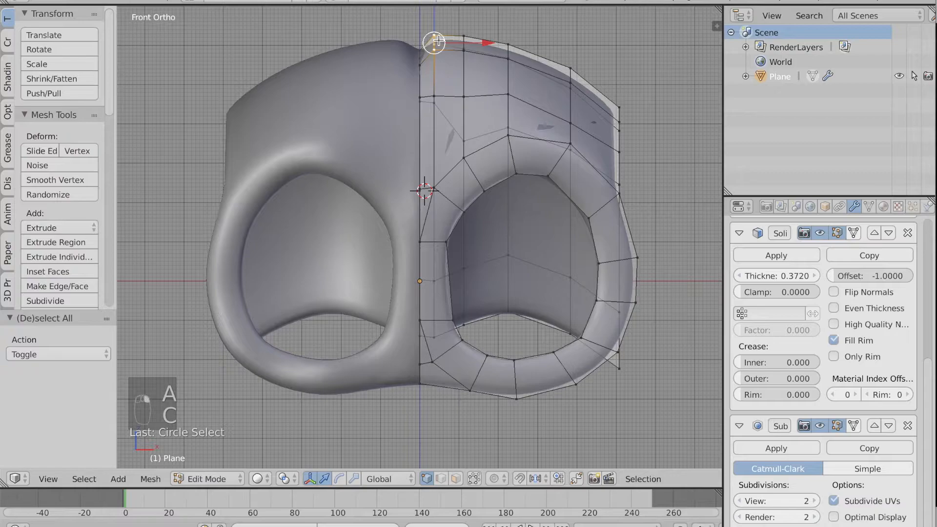
left_click_drag(435, 23, 435, 31)
Circle-select the band's outer side edge, extrude it 1.063 along X and -1.866 along Z, and rotate it 58.1°
key("a")
key("c")
left_click_drag(624, 117, 625, 154)
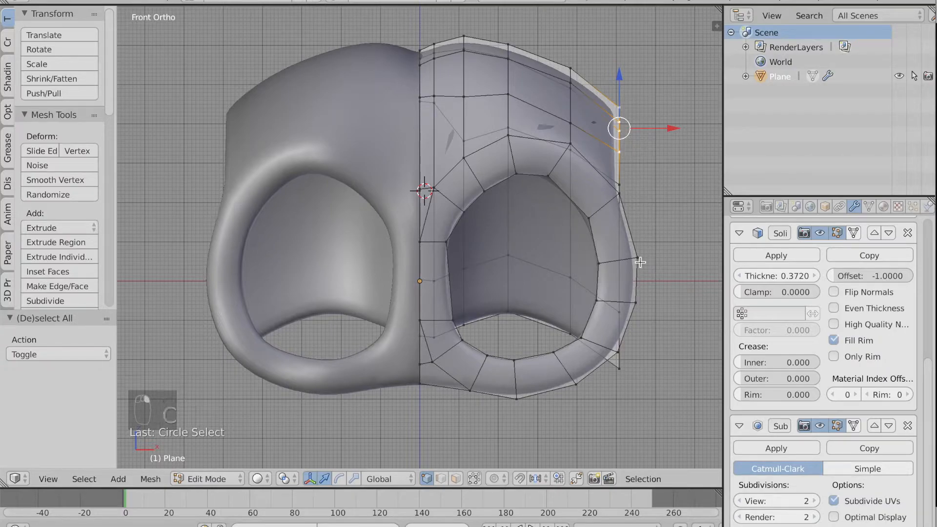
key("e")
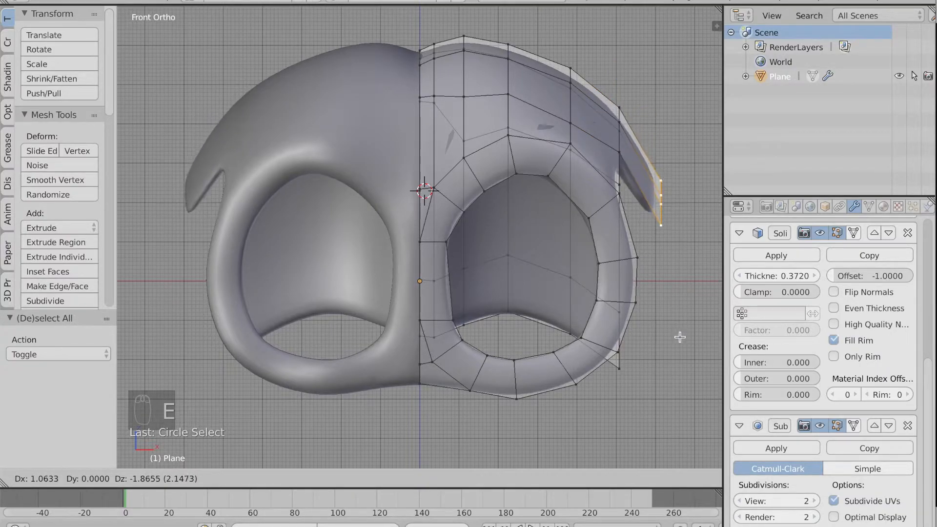
left_click(680, 337)
key("r")
left_click(710, 228)
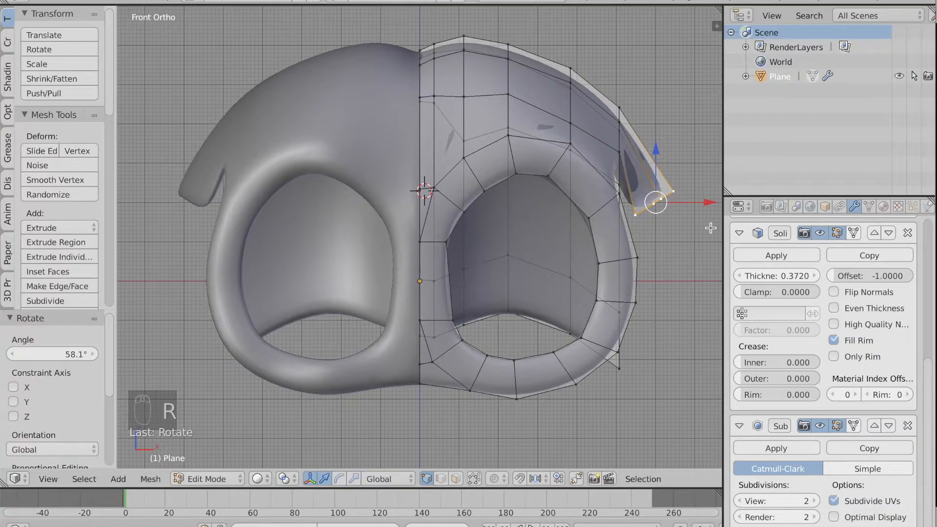
Scale the new side row to 0.600 along X and move it -0.056 along X and 0.019 along Z
left_click_drag(710, 203, 688, 205)
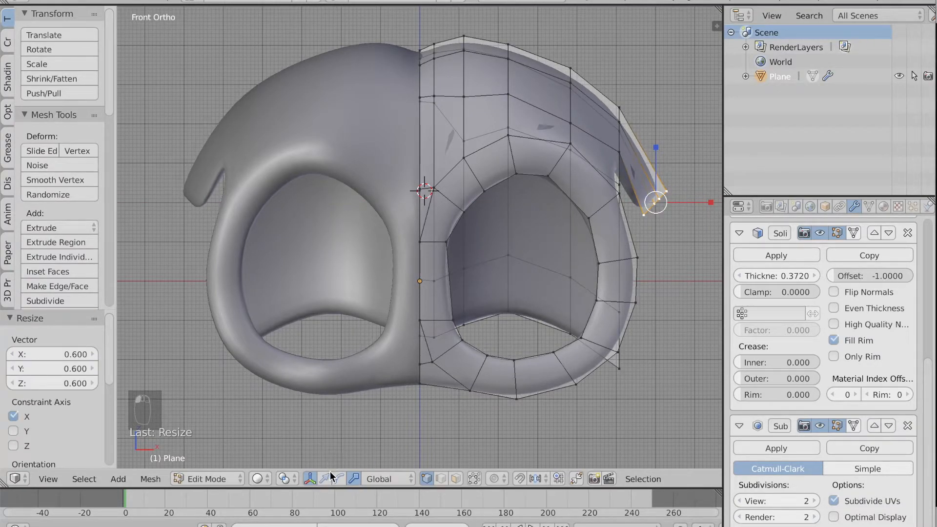
key("g")
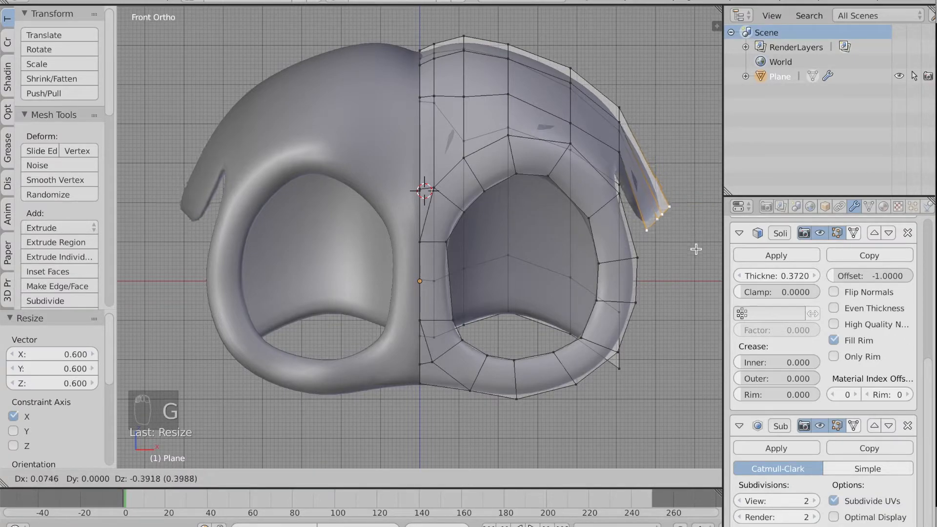
left_click(691, 236)
Extrude the side row about 1.4 downward, rotate it 40.3°, and scale it to about 0.5 along X
key("e")
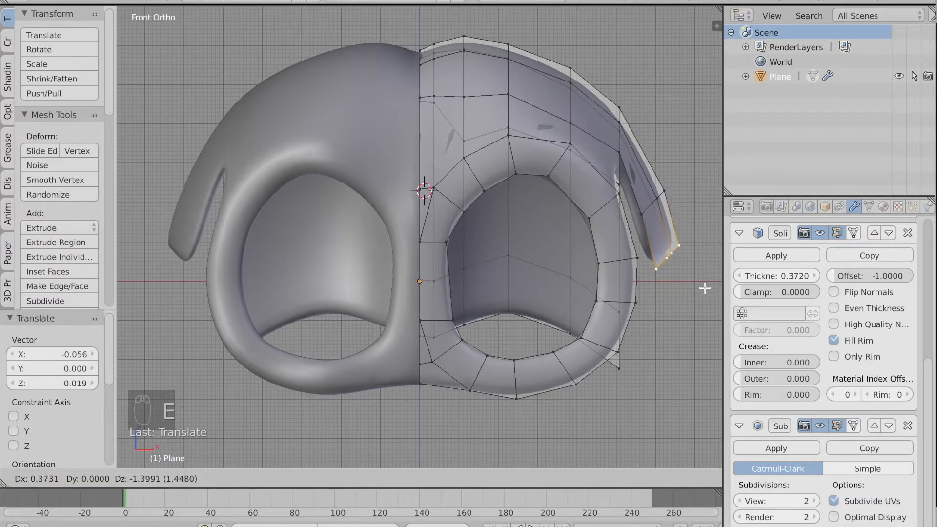
left_click(689, 281)
key("r")
left_click(706, 249)
key("s")
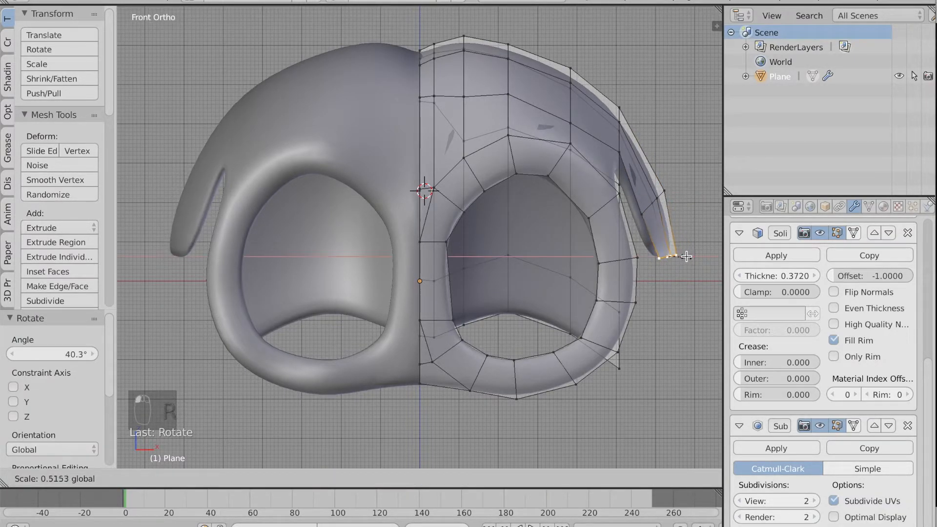
left_click(686, 255)
Move the side row -0.187 along X and -0.037 along Z, and extrude it downward twice to lengthen the side panel
left_click(325, 479)
key("g")
left_click(693, 316)
key("e")
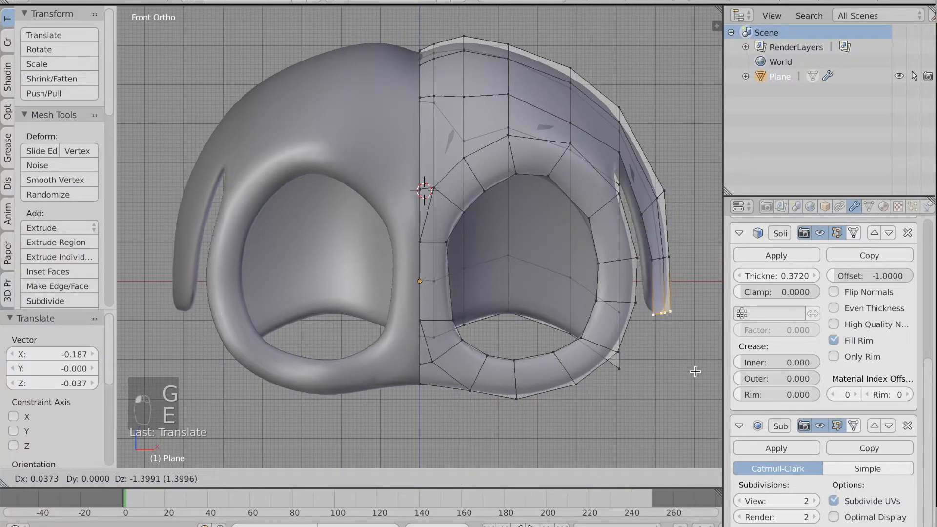
left_click(695, 383)
key("e")
left_click(689, 435)
Fill the upper part of the gap between the side panel and the back panel with a triangle and a four-sided face
middle_click_drag(597, 400, 560, 402)
key("Tab")
key("Tab")
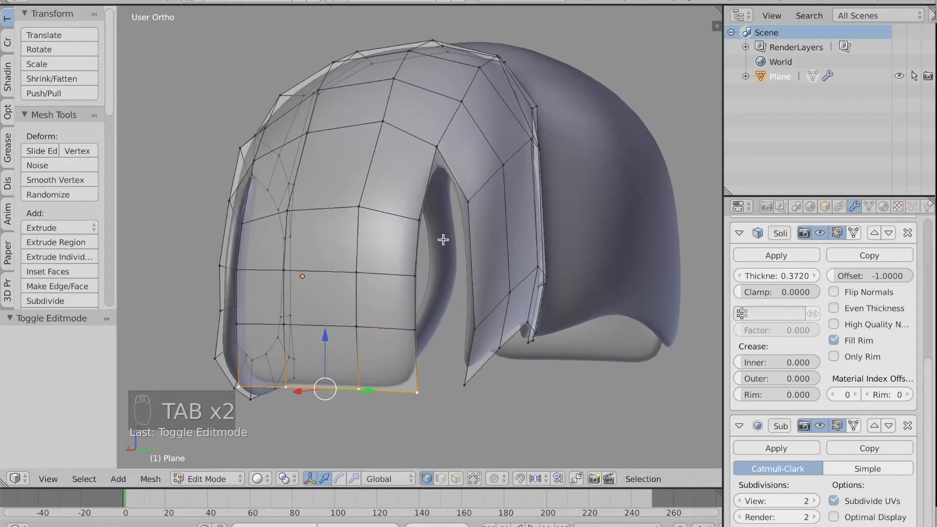
right_click(432, 224)
right_click(442, 149, "shift")
key("f")
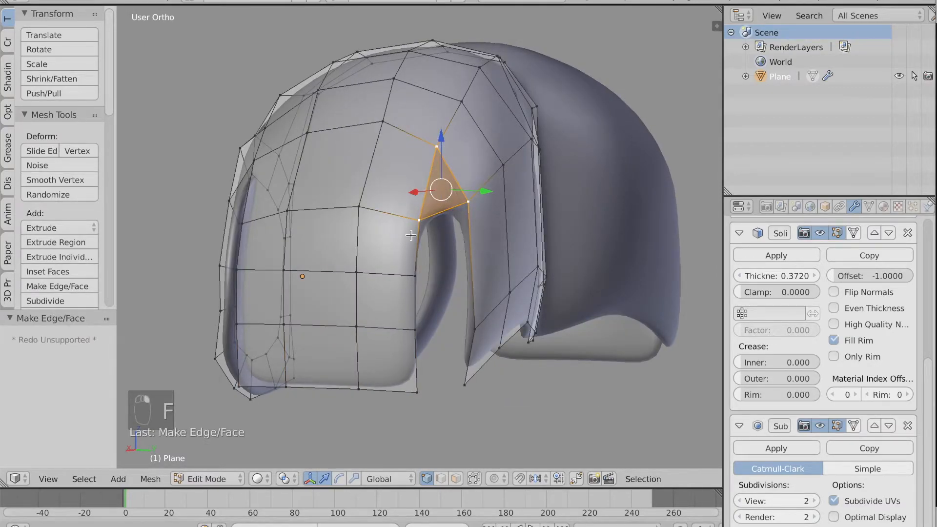
right_click(407, 281)
right_click(431, 236, "shift")
right_click(468, 206, "shift")
right_click(472, 324, "shift")
key("f")
Close the lower part of the gap between the side and back panels with a triangle and a four-sided face
right_click(473, 324)
right_click(424, 277, "shift")
right_click(420, 326, "shift")
key("f")
right_click(421, 326)
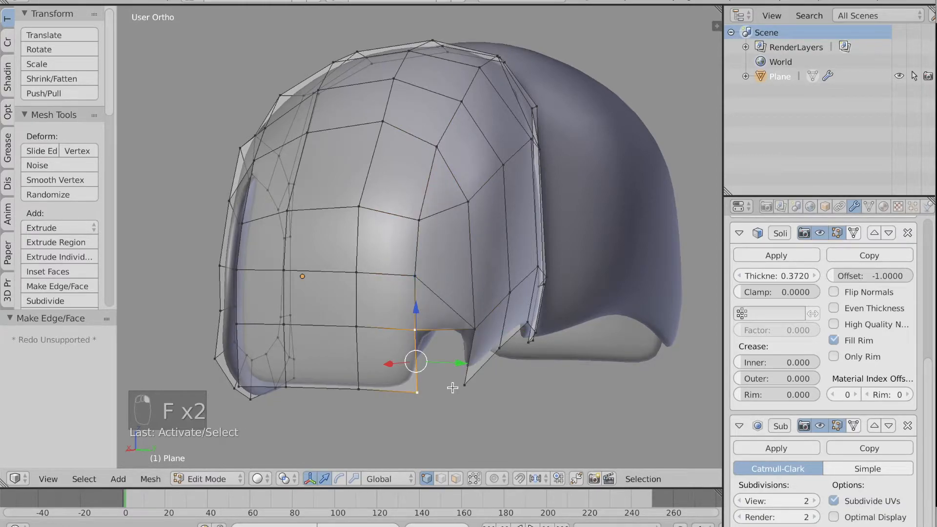
right_click(478, 323, "shift")
key("f")
key("Tab")
Fill a four-sided face at the top of the gap between the eye ring and the side panel
middle_click_drag(478, 327, 580, 329)
key("Tab")
right_click(576, 163)
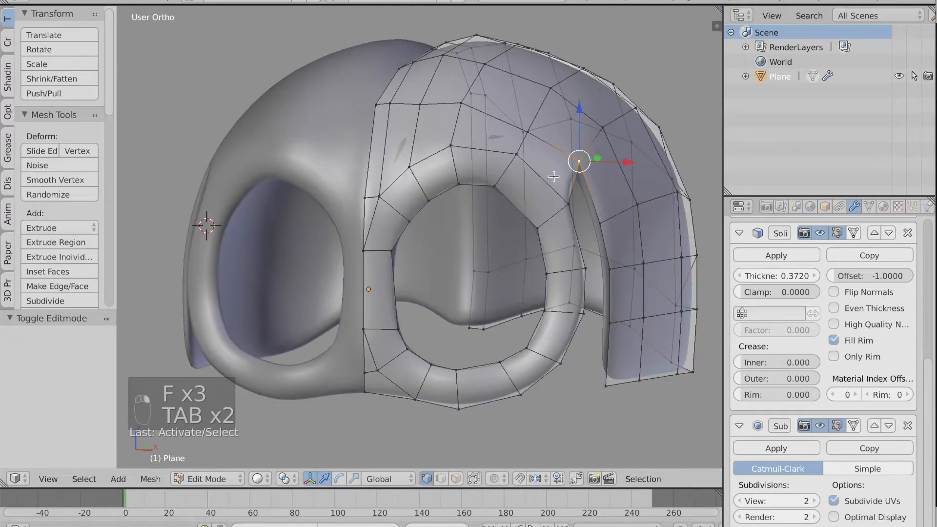
right_click(568, 205, "shift")
right_click(586, 269, "shift")
right_click(602, 225, "shift")
key("f")
Fill the triangle below that face between the eye ring and the side panel's front edge
middle_click_drag(604, 229, 564, 233)
key("Tab")
key("Tab")
key("a")
right_click(504, 231)
right_click(476, 273, "shift")
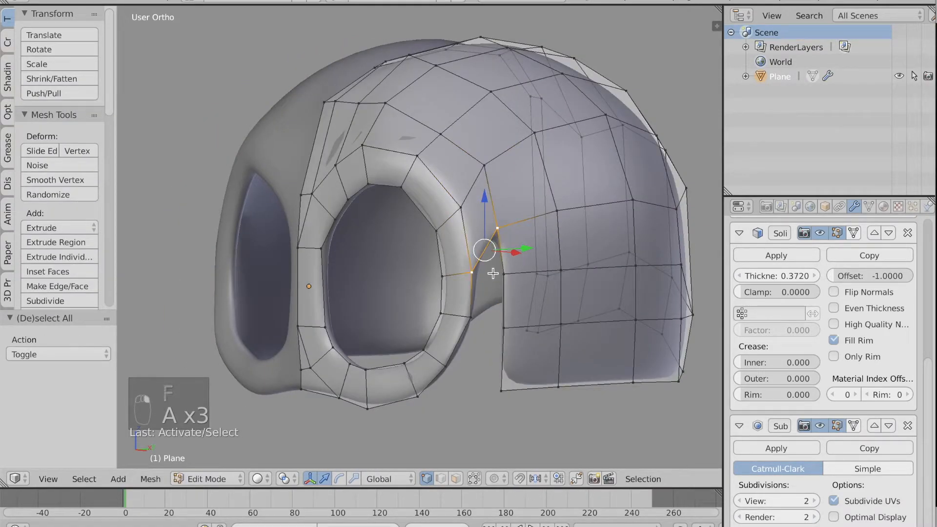
right_click(504, 275, "shift")
key("f")
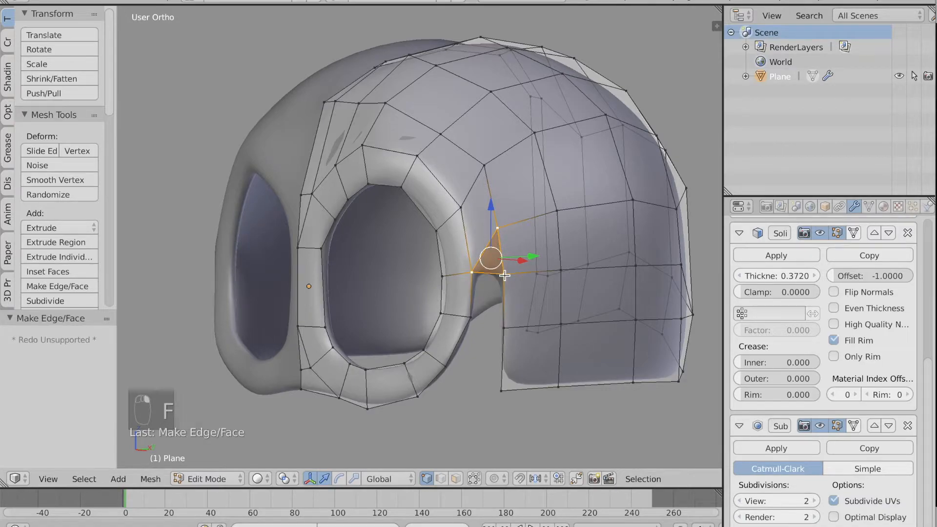
Fill the remaining faces down the gap between the eye ring and the side panel, and return to Object Mode
right_click(466, 273)
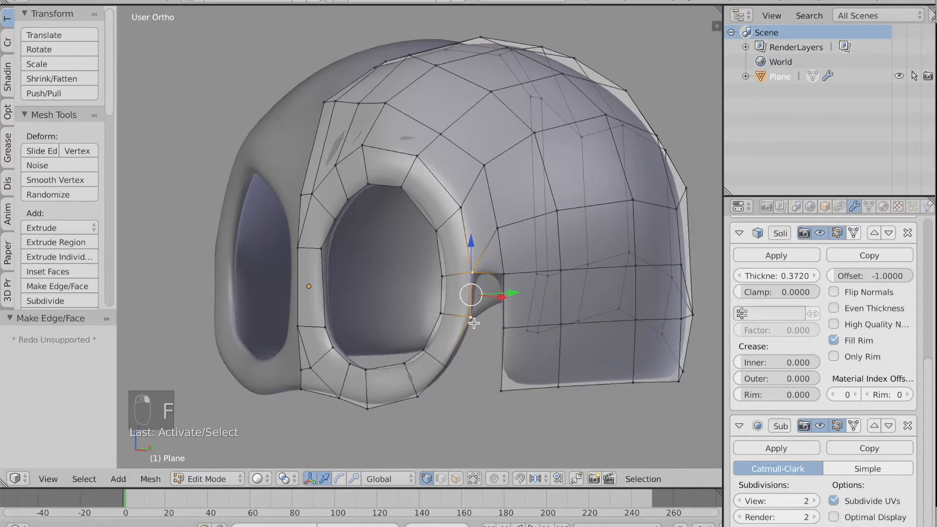
right_click(497, 325, "shift")
key("f")
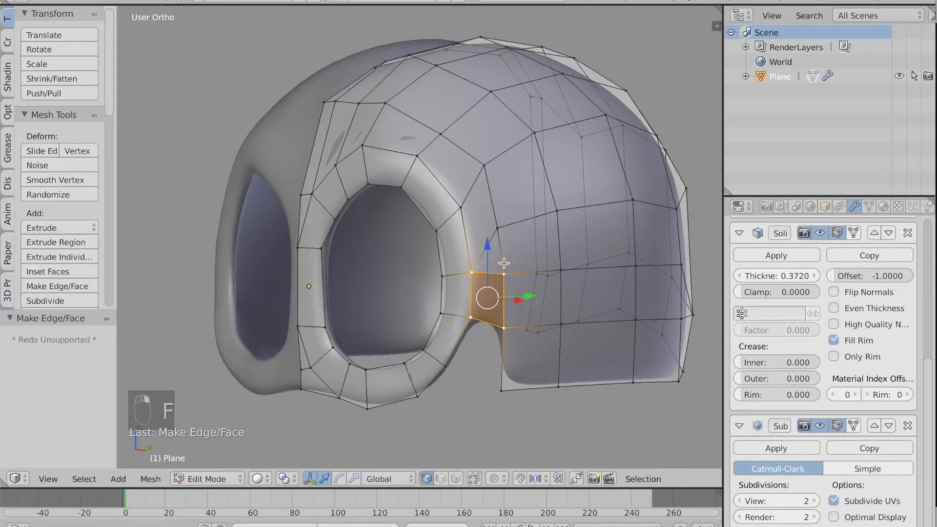
right_click(467, 321)
key("f")
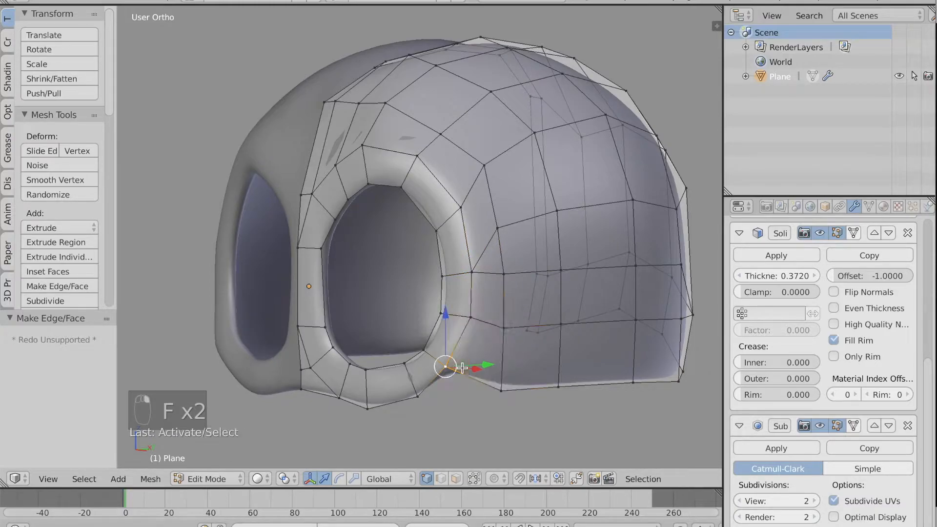
key("f")
key("Tab")
scroll(484, 392, "left", 10)
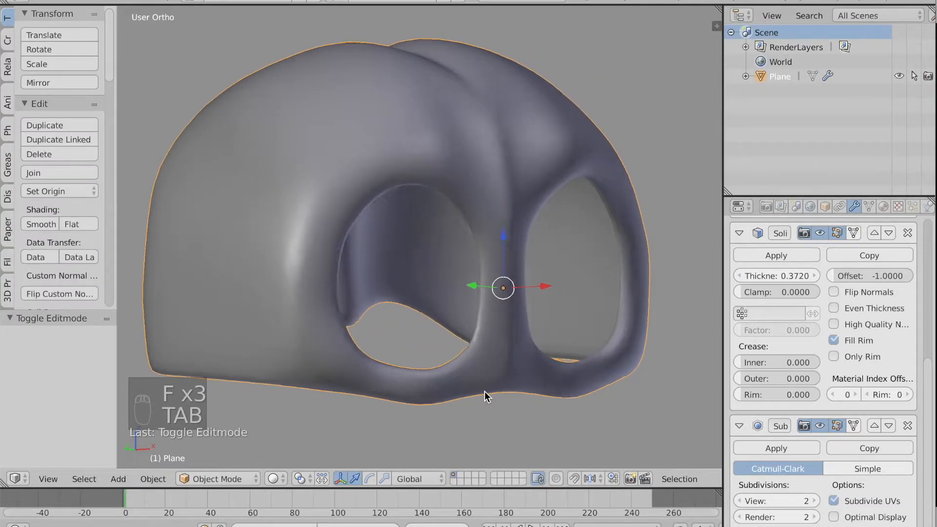
scroll(484, 391, "right", 10)
scroll(484, 392, "left", 5)
scroll(484, 392, "left", 10)
scroll(485, 392, "right", 20)
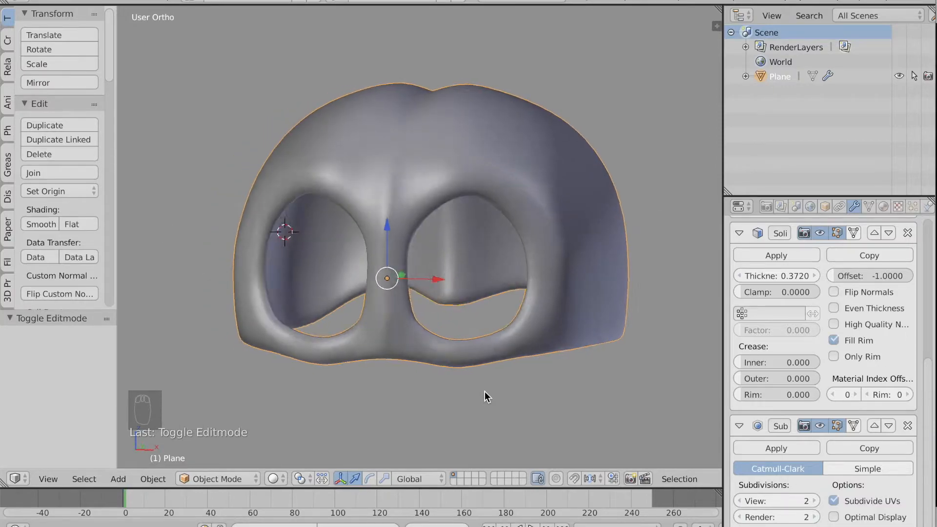
Raise the group of crown vertices beside the mirror seam, above the inner half of the eye opening
key("Tab")
scroll(458, 259, "left", 10)
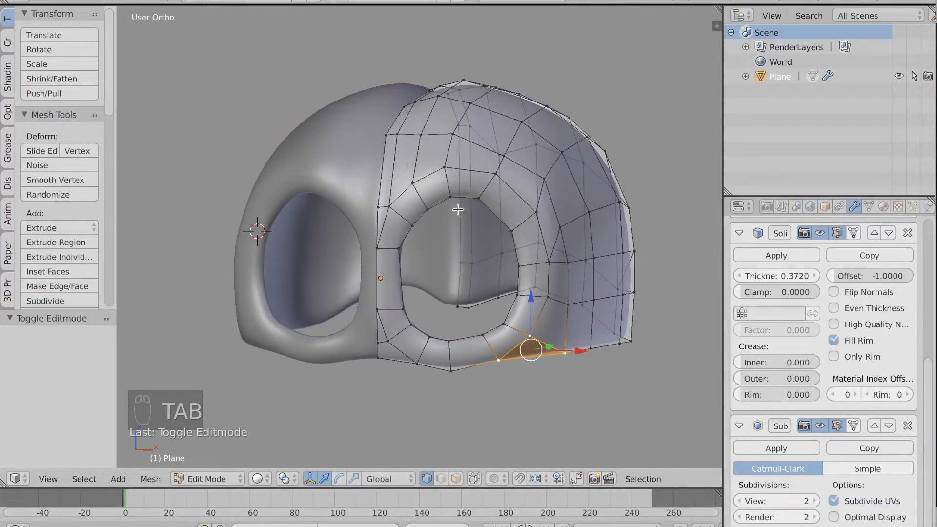
scroll(408, 140, "right", 10)
key("Tab")
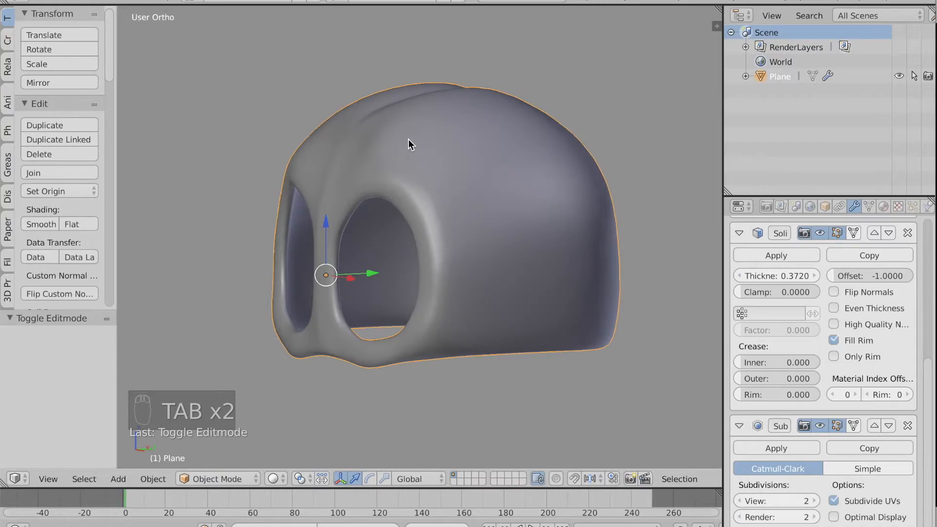
scroll(408, 140, "left", 10)
key("Tab")
scroll(417, 136, "left", 3)
key("a")
key("a")
key("a")
key("a")
key("c")
left_click_drag(425, 128, 440, 94)
mouse_move(452, 125)
left_mouse_down()
mouse_move(470, 95)
mouse_move(483, 97)
mouse_move(467, 133)
left_mouse_up()
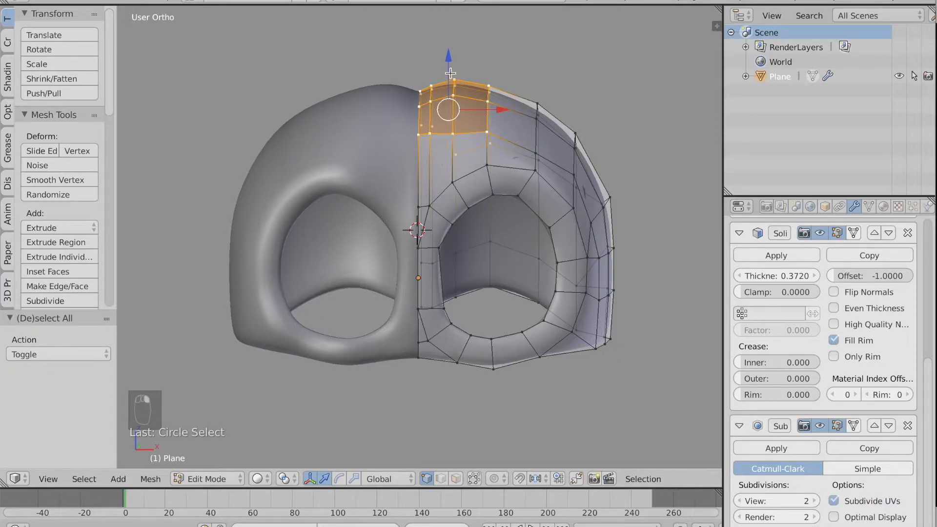
key("a")
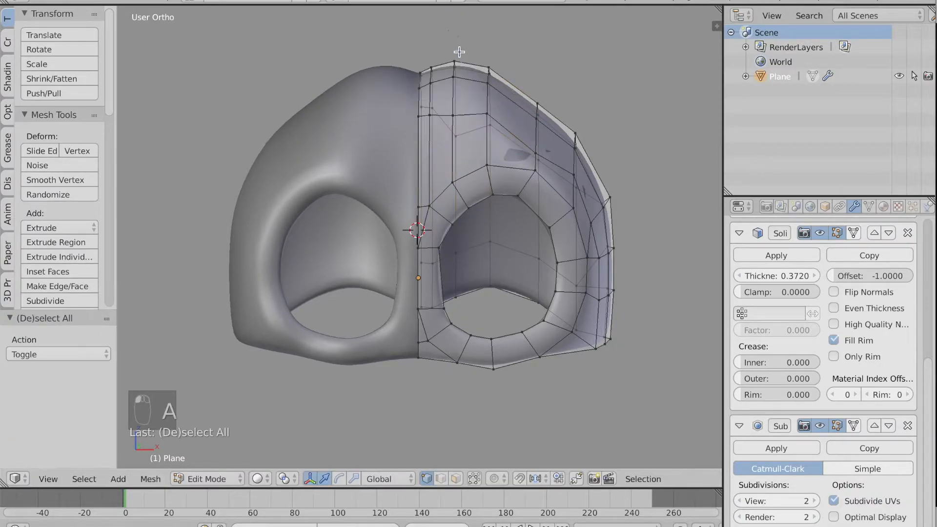
Raise the next column of top vertices and push the upper outer corner vertices outward
key("c")
left_click_drag(532, 137, 536, 46)
key("a")
key("c")
left_click_drag(575, 112, 577, 88)
left_click_drag(622, 133, 632, 136)
key("a")
Shift the middle top-edge vertices about 0.34 outward along X and adjust their height slightly
key("c")
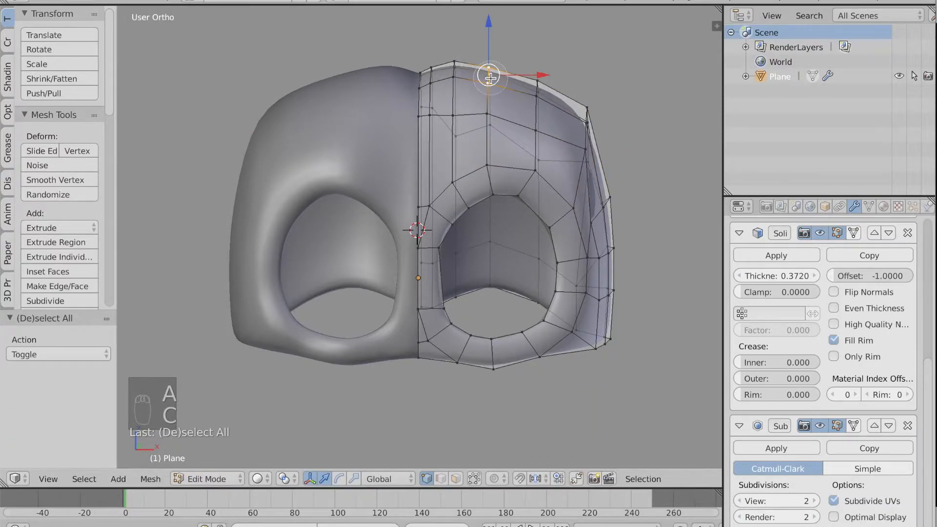
right_click(490, 78)
middle_click_drag(490, 78, 504, 75)
left_click_drag(537, 77, 547, 77)
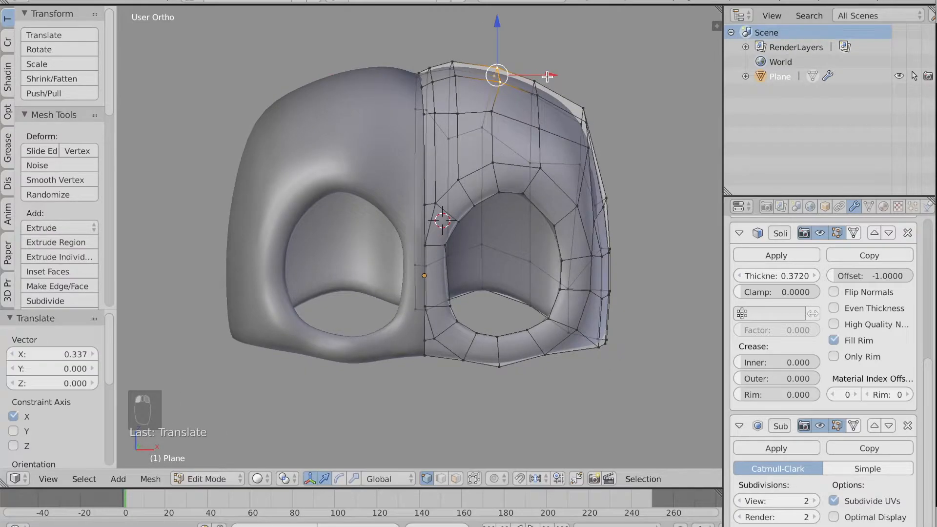
middle_click_drag(547, 76, 540, 70)
left_click_drag(506, 26, 509, 28)
middle_click_drag(572, 75, 591, 76)
key("a")
In front view, rotate the next outer pair of top vertices about 37.7° and move it upward to round the crown
key("c")
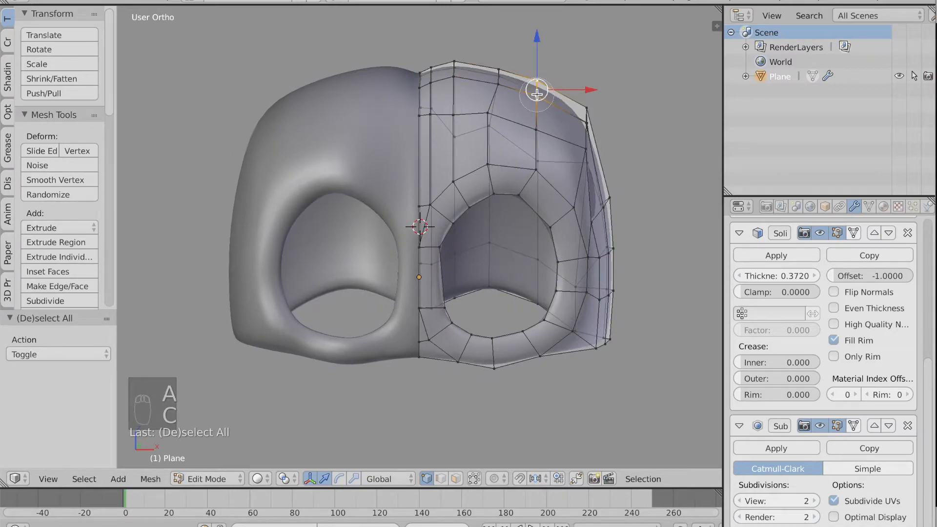
left_click_drag(586, 87, 589, 91)
left_click(29, 478)
left_click(77, 405)
key("r")
left_click(592, 96)
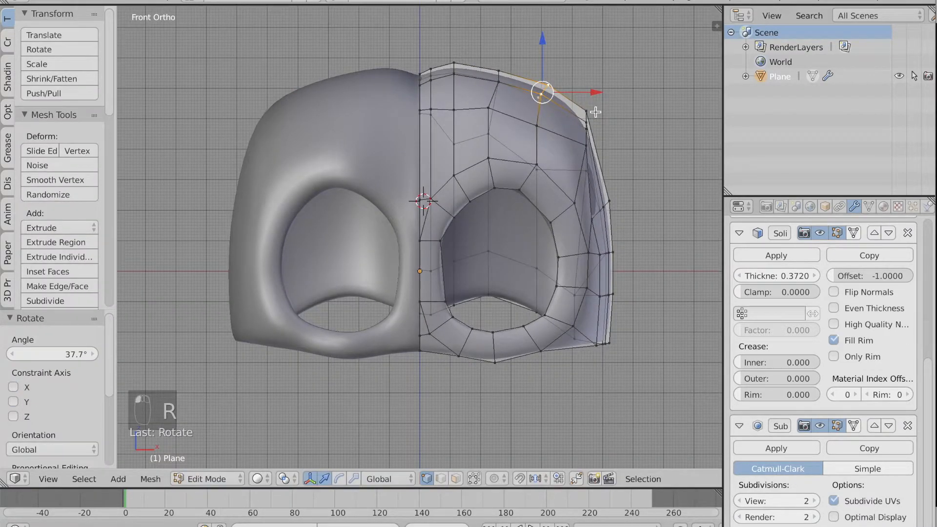
key("g")
left_click(584, 97)
key("a")
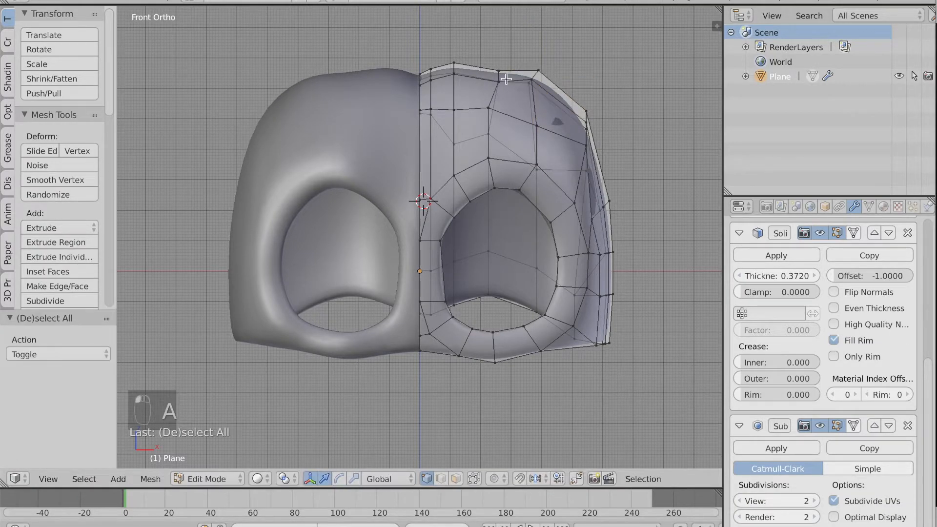
Raise the top vertex pair above the eye opening about 0.48 along Z and shift it about 0.79 towards the mirror seam
key("g")
left_click(544, 168)
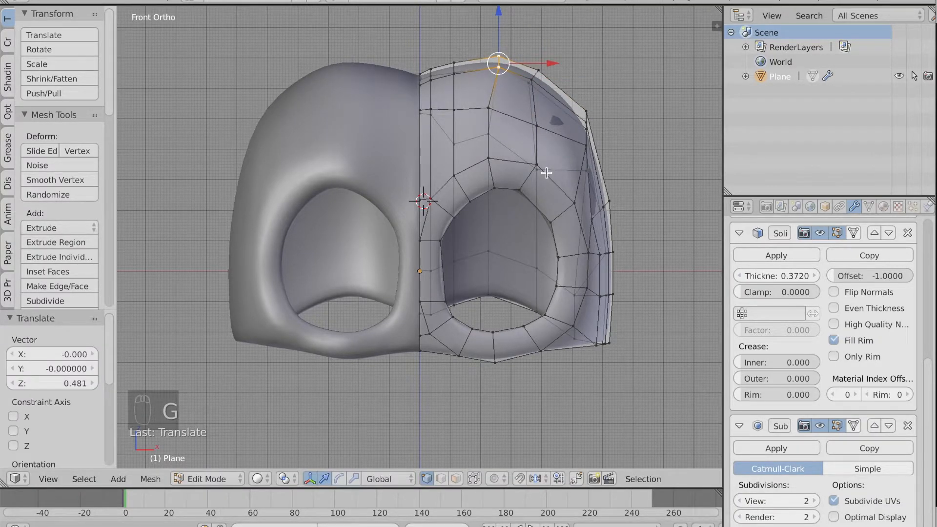
key("g")
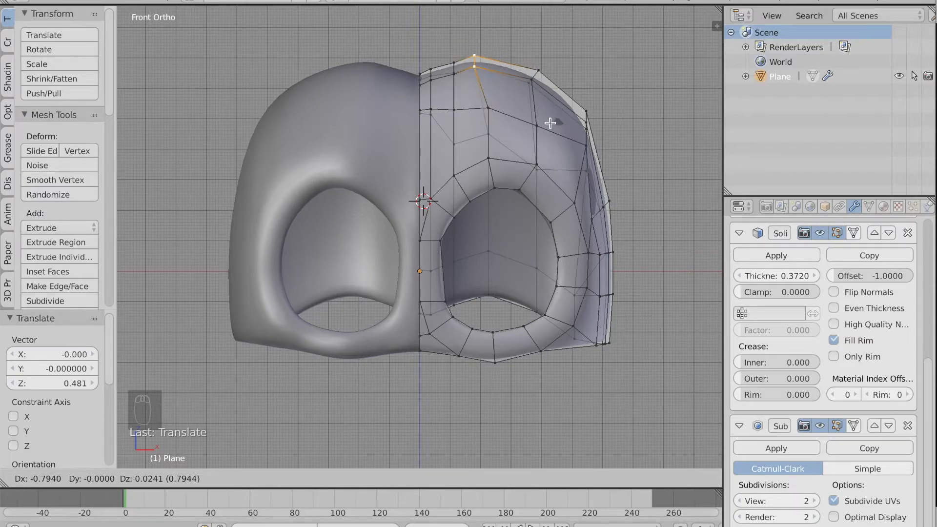
left_click(551, 122)
key("a")
Reposition the outer crown vertex pair, and move the pair above the eye opening outward and slightly down
key("c")
left_click(537, 79)
key("g")
left_click(539, 70)
key("a")
key("c")
left_click(465, 67)
left_click(537, 67)
right_click(539, 66)
left_click_drag(542, 65, 555, 64)
left_click_drag(500, 15, 498, 30)
key("a")
Shift the crown vertices next to the mirror seam outward and lower them
key("c")
left_click_drag(473, 74, 490, 75)
left_click_drag(446, 32, 419, 55)
key("a")
key("c")
Shift the crown's peak vertex pair about 0.48 outward along X and raise it about 0.17 along Z
key("a")
right_click(467, 74)
left_click_drag(468, 32, 468, 27)
left_click_drag(518, 74, 554, 71)
key("a")
key("c")
left_click(489, 72)
right_click(490, 71)
left_click_drag(501, 29, 500, 23)
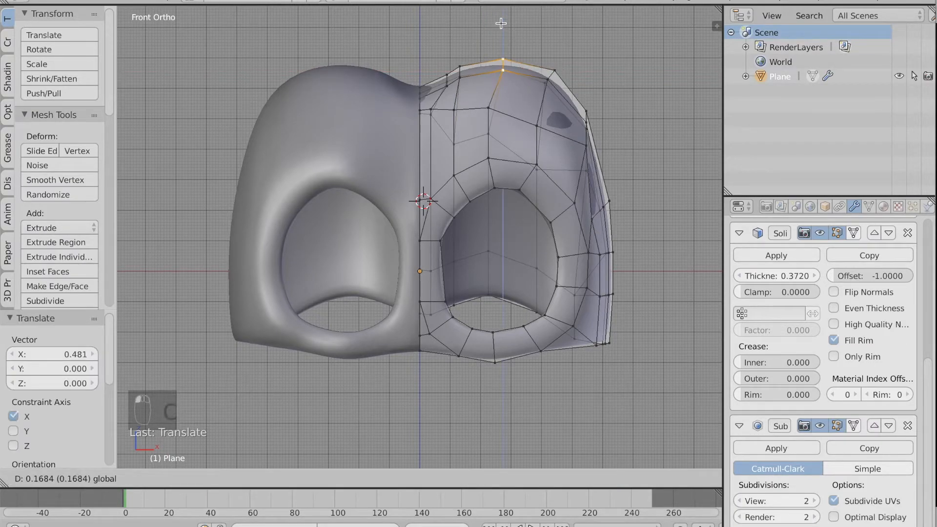
Nudge the forehead vertex above the inner part of the eye ring slightly forward along Y
key("Tab")
key("Tab")
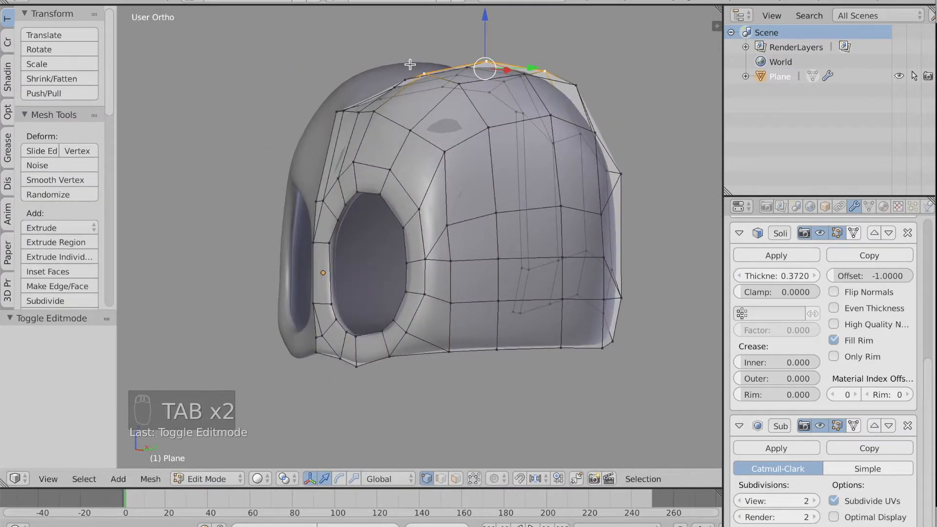
right_click(358, 113)
left_click_drag(404, 112, 399, 111)
middle_click_drag(467, 256, 210, 235)
key("Tab")
key("Tab")
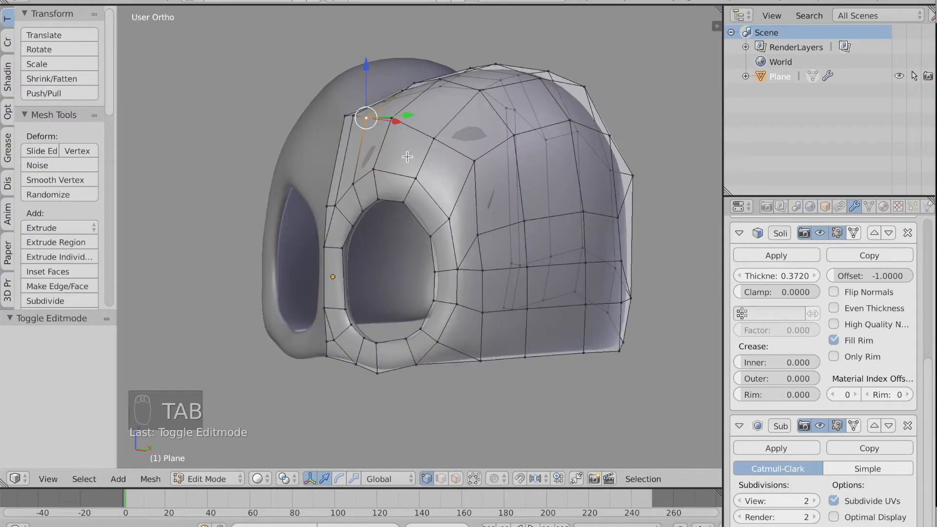
Pull the vertex at the eye ring's upper inner edge about 0.62 forward along Y
right_click(353, 184)
middle_click_drag(386, 183, 406, 180)
left_click_drag(405, 183, 387, 184)
middle_click_drag(388, 184, 522, 180)
Bisect the four-sided face at the eye ring's outer top corner with a cut along its edge next to the ring
right_click(584, 198)
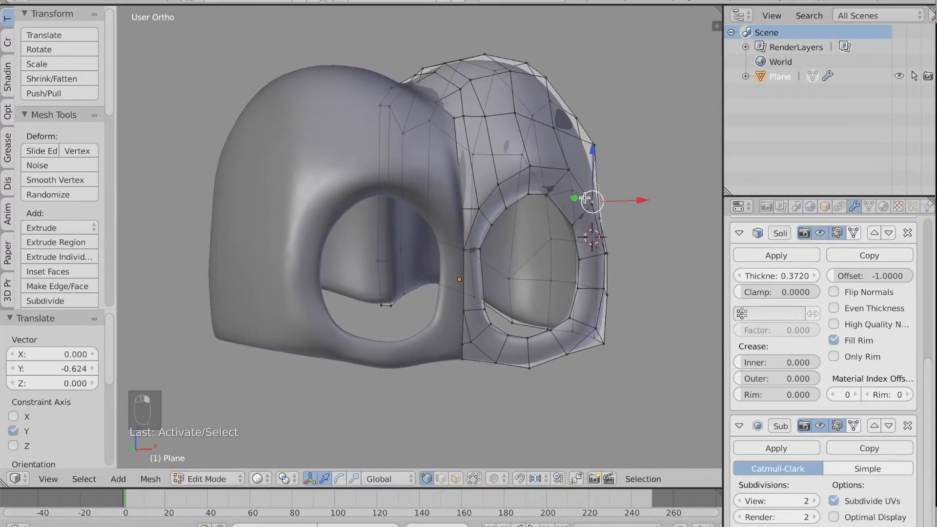
middle_click_drag(585, 198, 565, 207)
mouse_move(540, 134)
middle_mouse_down()
mouse_move(561, 134)
mouse_move(532, 134)
mouse_move(540, 133)
middle_mouse_up()
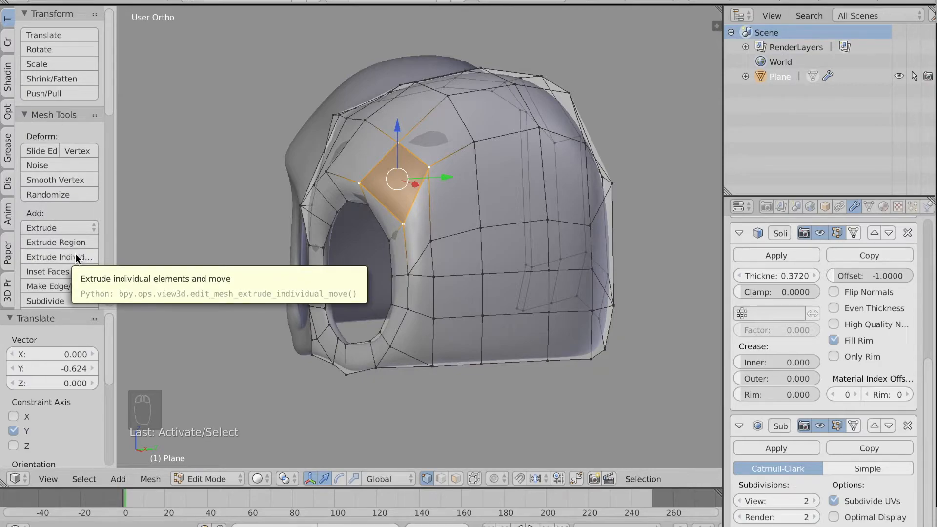
scroll(75, 253, "down", 3)
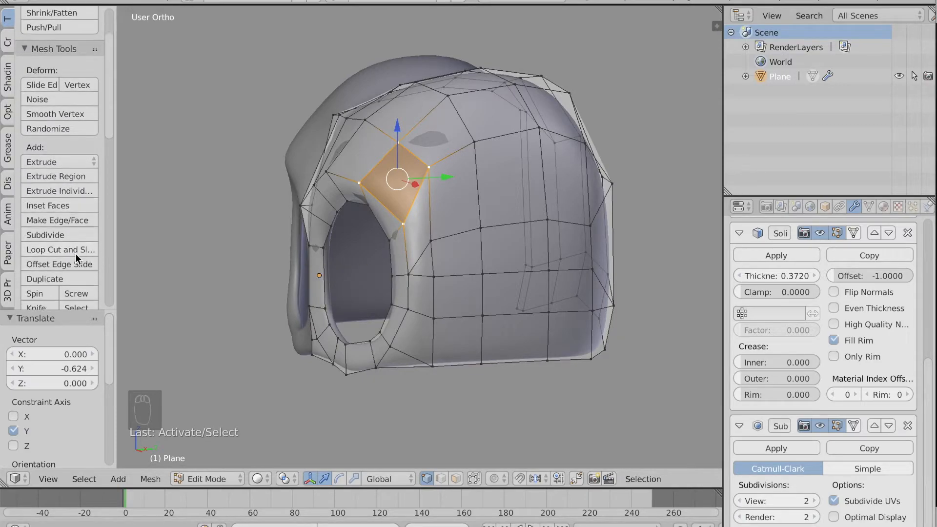
scroll(63, 283, "down", 2)
left_click(55, 285)
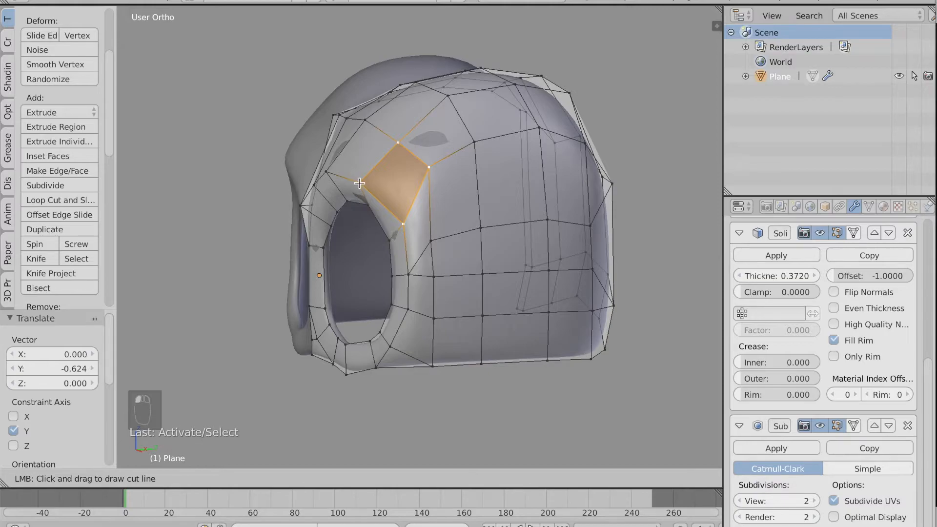
left_click_drag(359, 184, 362, 182)
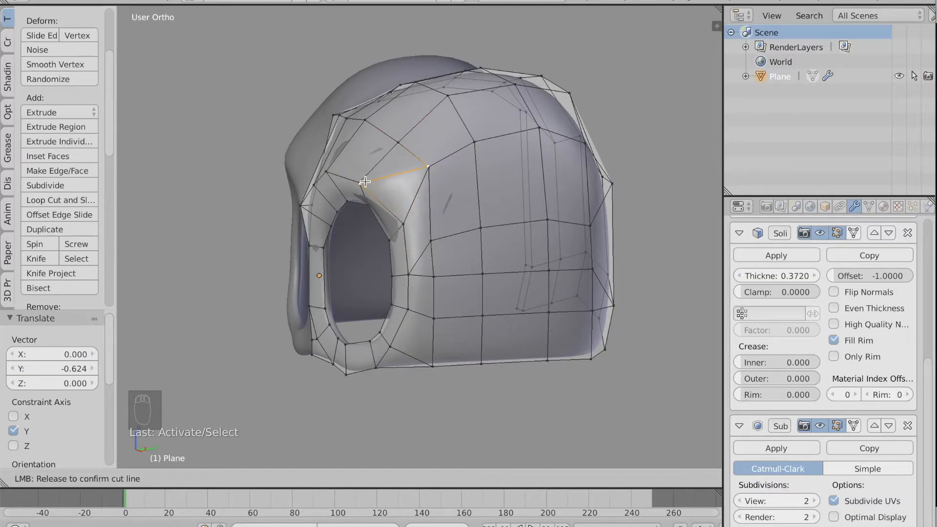
left_click_drag(365, 182, 370, 183)
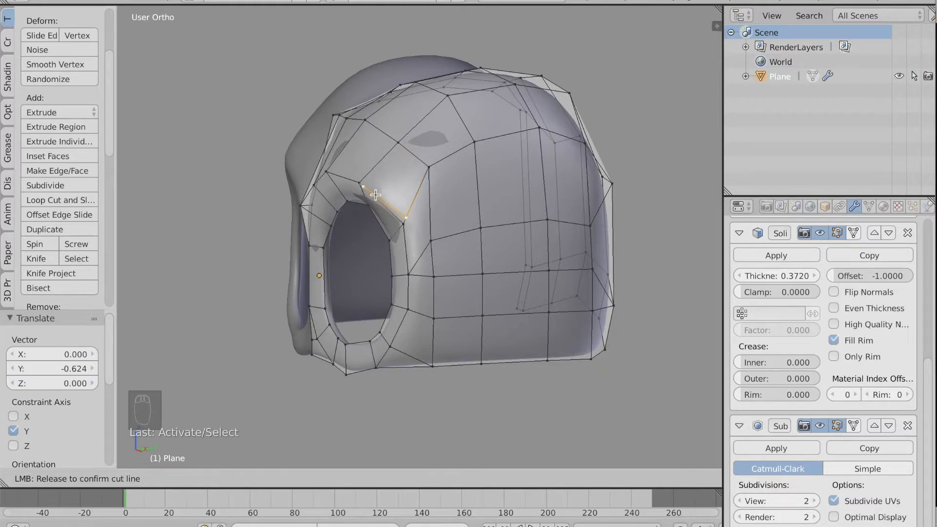
left_click_drag(376, 194, 399, 218)
Raise the vertex at the lower end of the cut about 1.48 along Z
right_click(409, 220)
key("g")
key("z")
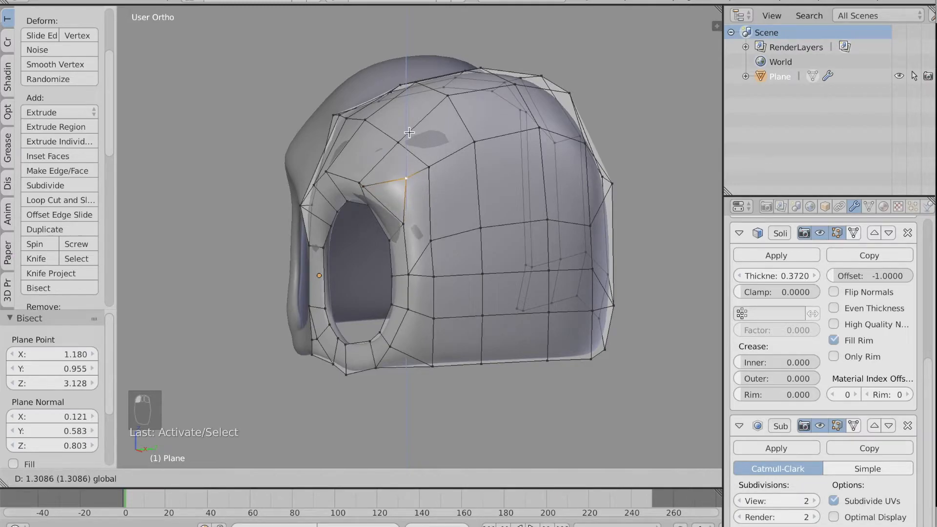
left_click(411, 127)
middle_click_drag(410, 127, 513, 170)
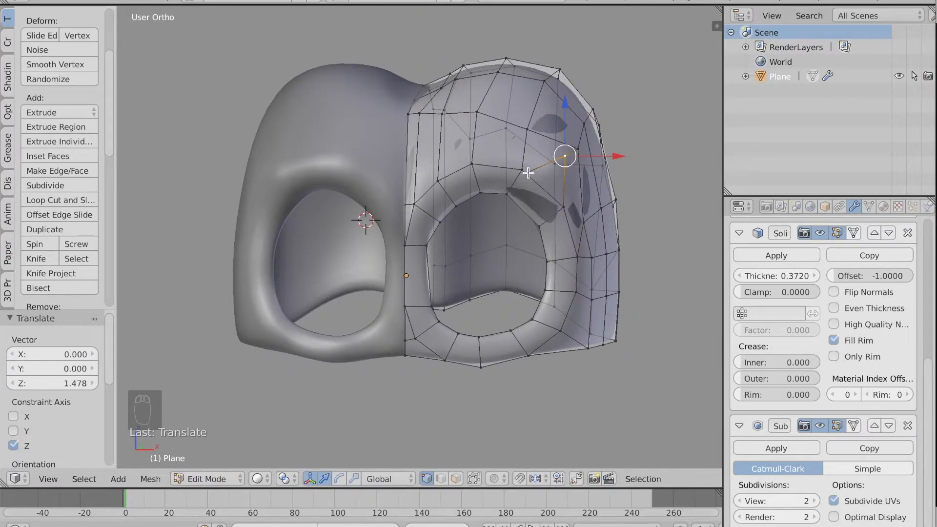
Adjust the sideways and front-to-back position of the raised vertex at the eye ring's outer top corner
left_click_drag(580, 175, 602, 173)
key("Tab")
middle_click_drag(602, 173, 601, 172)
key("Tab")
left_click_drag(435, 233, 448, 229)
key("Tab")
middle_click_drag(448, 229, 481, 188)
key("Tab")
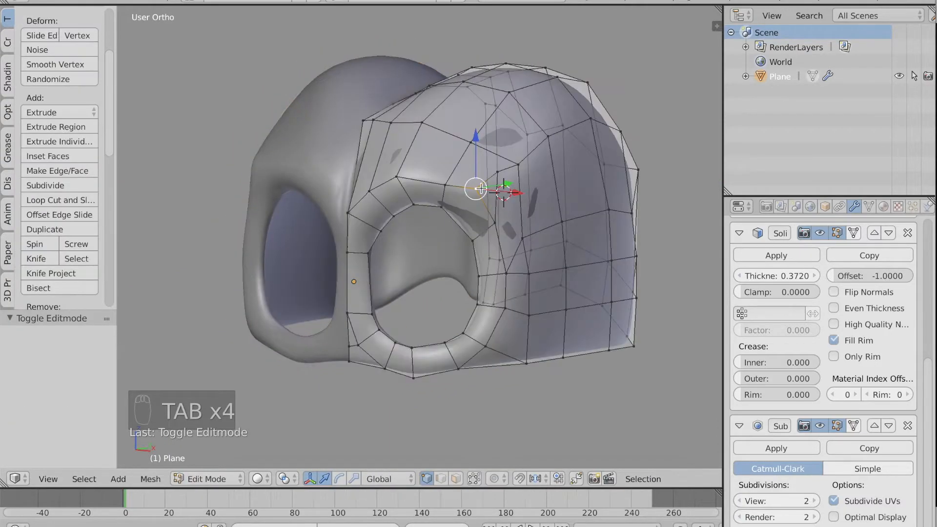
Raise the outer brow vertex above the eye ring about 0.24 along Z and adjust its horizontal position
left_click_drag(476, 163, 476, 145)
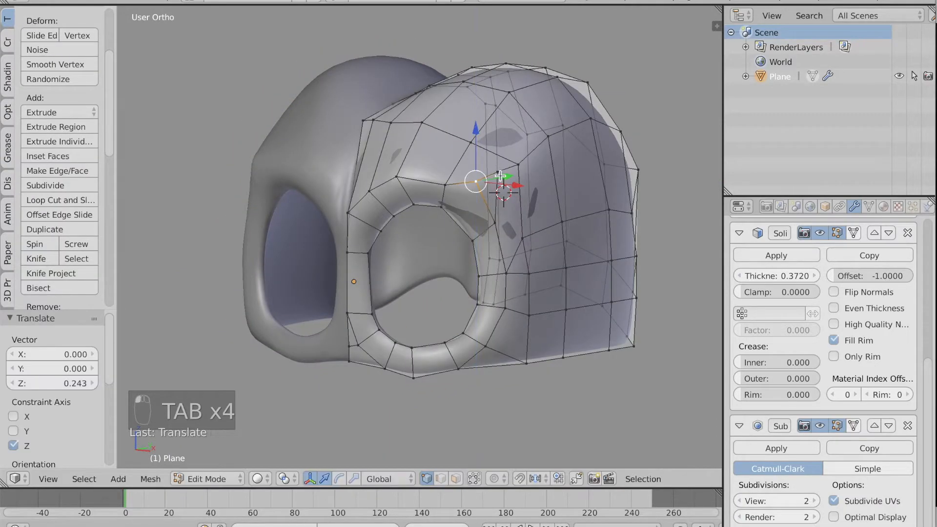
left_click_drag(519, 166, 502, 171)
key("Tab")
key("Tab")
left_click(500, 170)
mouse_move(500, 171)
middle_mouse_down()
mouse_move(487, 170)
mouse_move(608, 176)
mouse_move(616, 161)
mouse_move(493, 187)
middle_mouse_up()
Move the two vertices on the eye ring's upper inner edge to shape a protruding brow
key("Tab")
key("Tab")
key("Tab")
key("Tab")
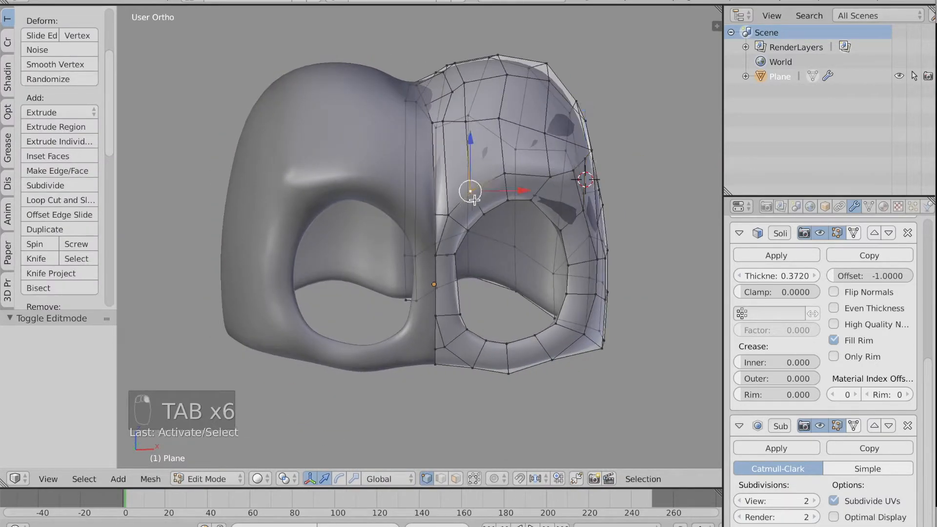
middle_click_drag(505, 180, 542, 134)
key("g")
left_click(541, 133)
key("Tab")
key("Tab")
key("Tab")
key("Tab")
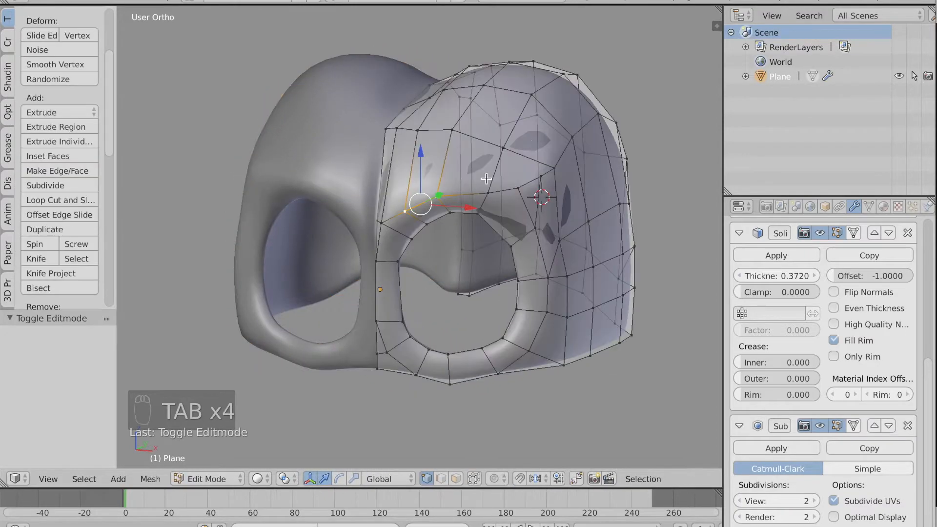
Subdivide the four-sided face in the upper middle of the side panel with one cut
middle_click_drag(374, 258, 375, 261)
key("Tab")
key("Tab")
middle_click_drag(443, 216, 441, 170)
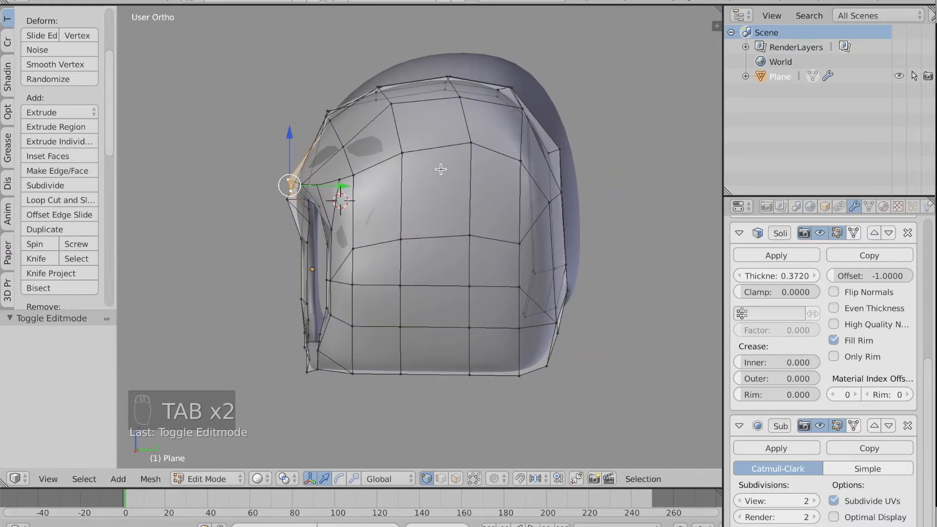
right_click(470, 143, "shift")
right_click(462, 242, "shift")
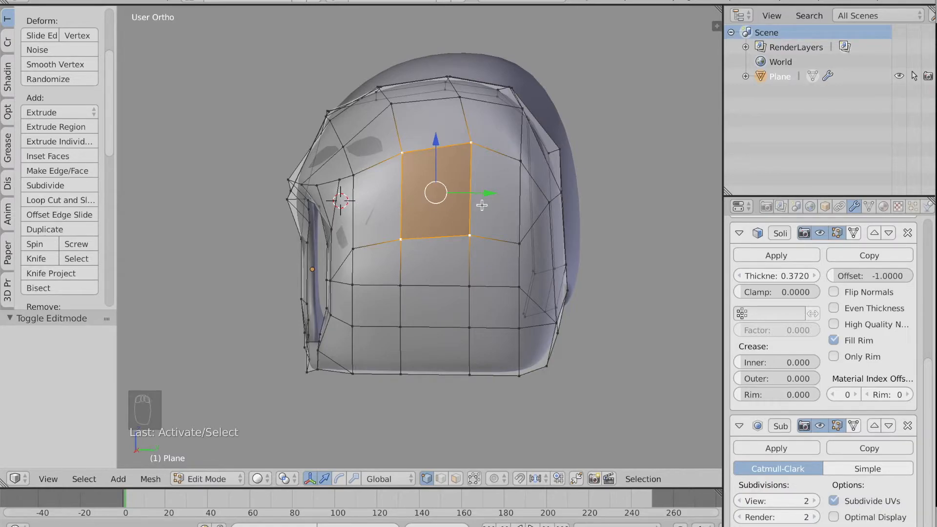
key("w")
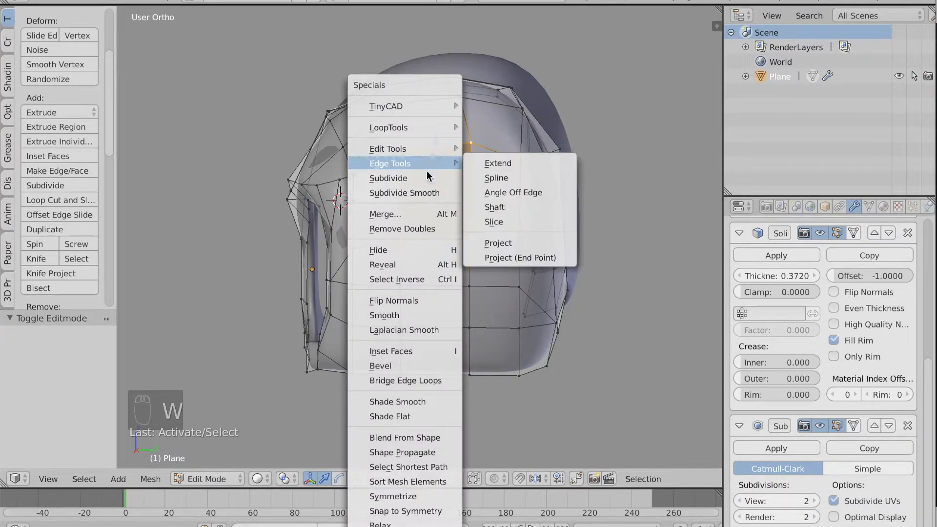
left_click(433, 179)
Delete the centre vertex of the subdivided side face to open a hole in the side panel
right_click(437, 191)
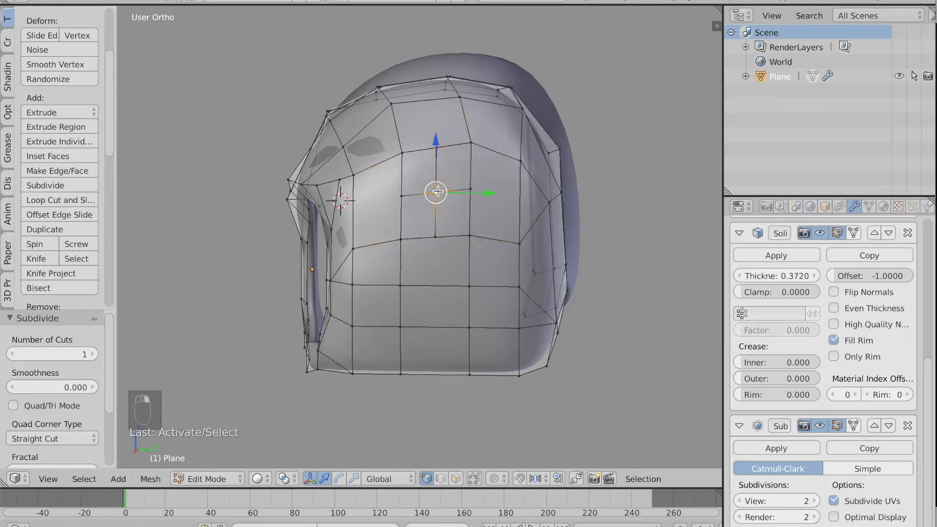
key("x")
left_click(437, 191)
key("Tab")
key("Tab")
middle_click_drag(438, 190, 546, 221)
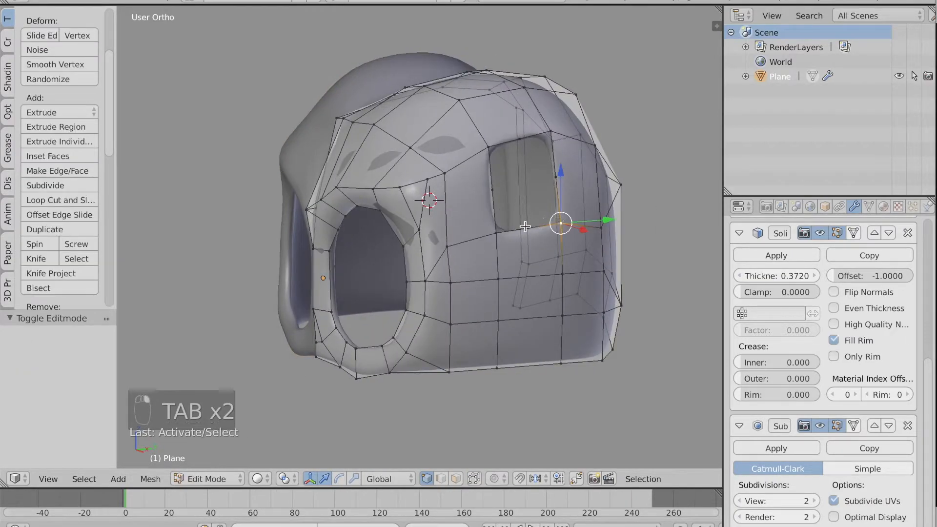
Fill triangular faces across the lower rear, upper front and upper rear corners of the side hole
middle_click_drag(556, 174, 497, 186)
key("f")
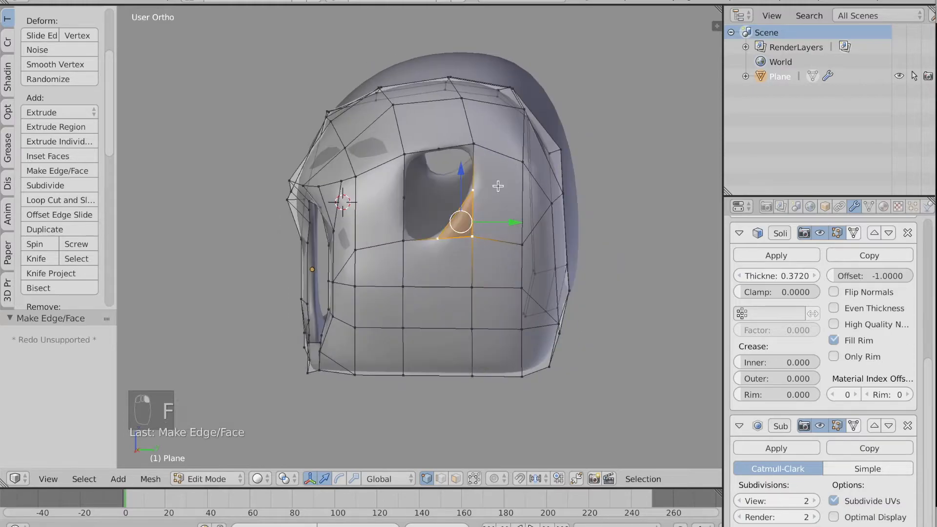
right_click(411, 189)
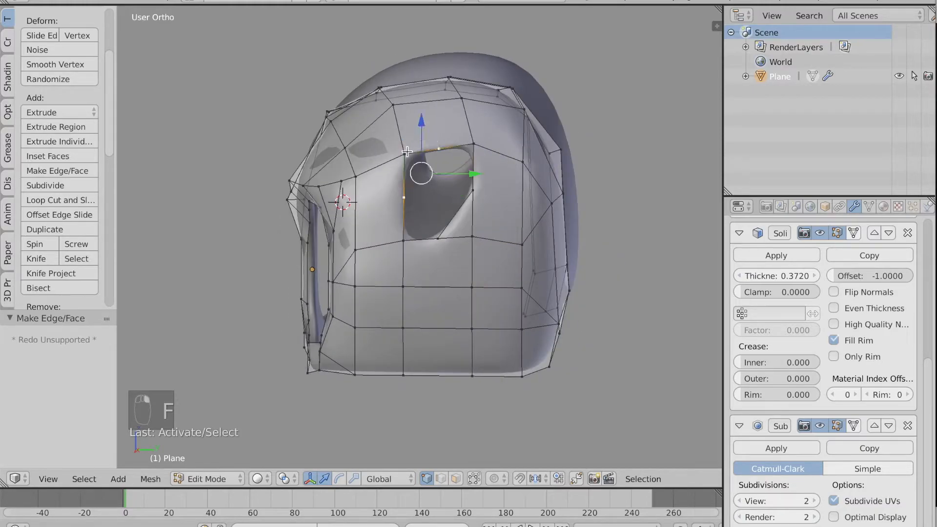
key("f")
right_click(440, 151)
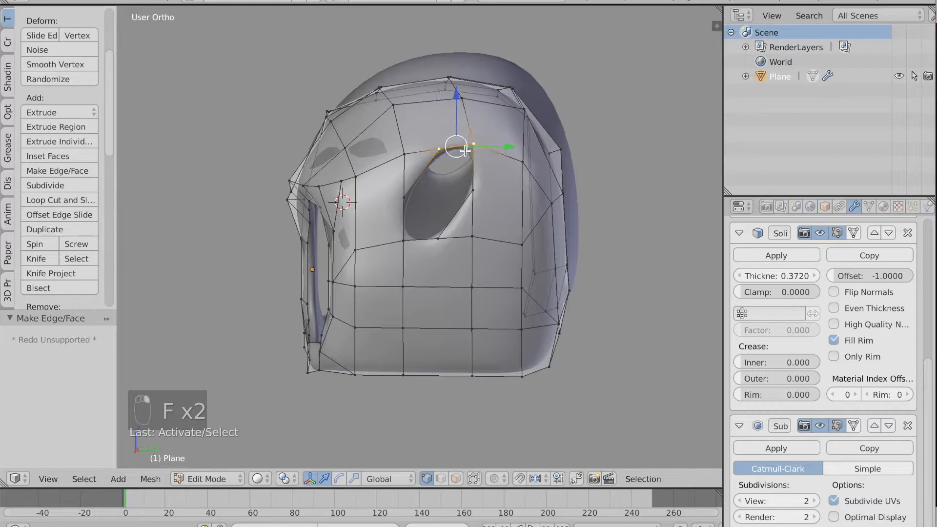
key("f")
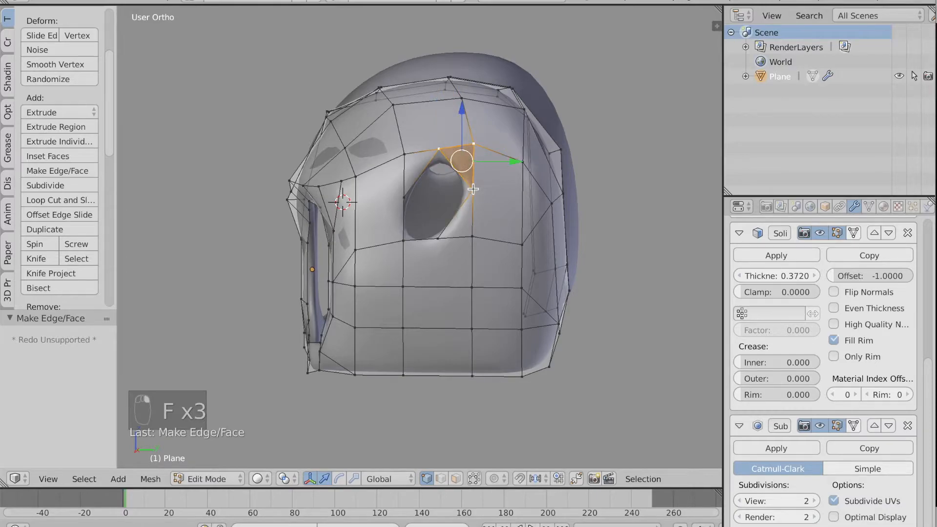
Fill a triangular face across the lower front corner of the side hole and lower the hole's bottom vertex
right_click(402, 196)
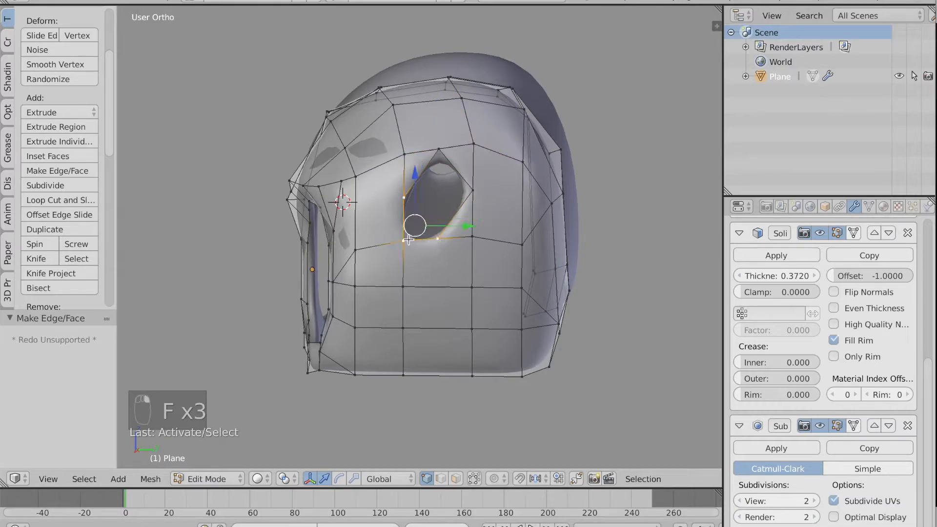
key("f")
right_click(437, 240)
middle_click_drag(404, 244, 466, 250)
left_click_drag(557, 185, 556, 227)
key("Tab")
middle_click_drag(556, 227, 620, 269)
key("Tab")
Raise the top vertex of the side hole to stretch the opening into a tall oval
left_click_drag(620, 269, 626, 266)
right_click(576, 127)
left_click_drag(579, 74, 582, 54)
left_click_drag(619, 108, 602, 105)
key("Tab")
middle_click_drag(603, 107, 602, 106)
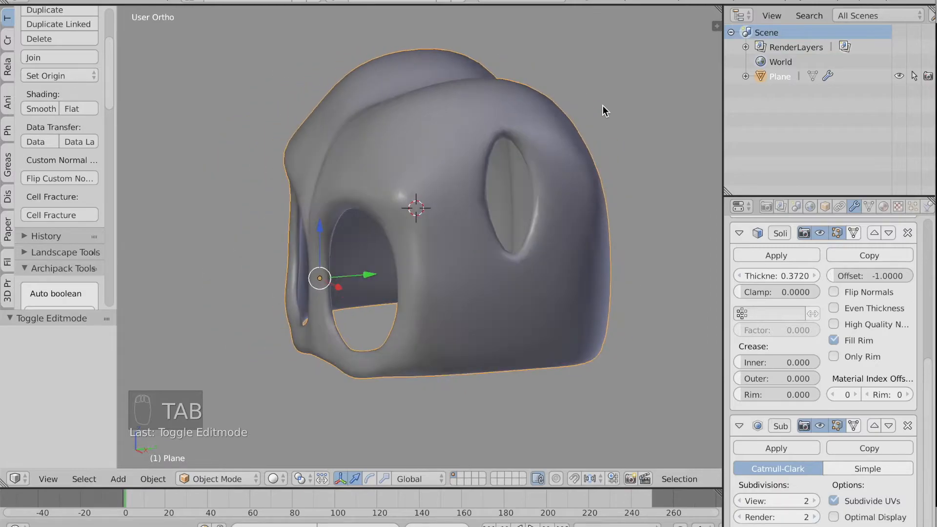
key("Tab")
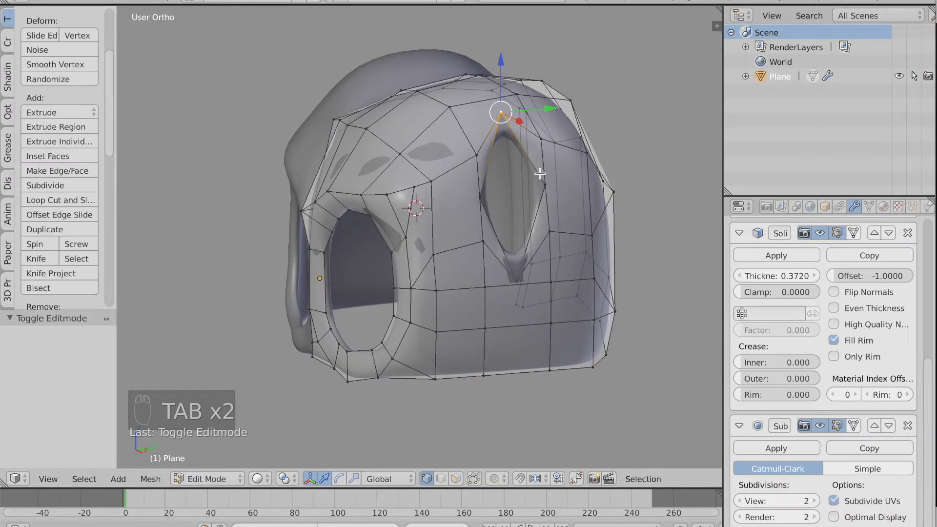
Undo the moves of the side hole's top and bottom vertices and the fills of its lower front and both upper corners
key("super+z")
key("super+z")
key("super+z")
key("super+z")
key("super+z")
key("super+z")
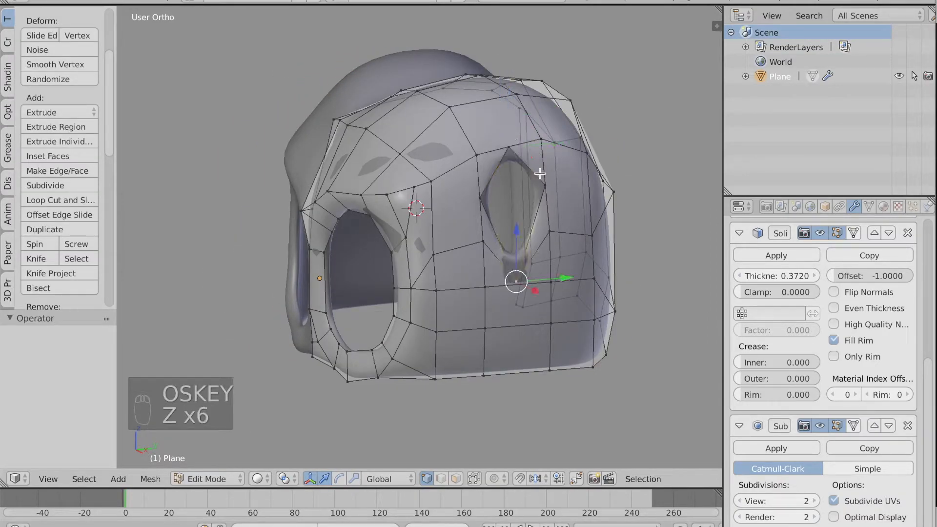
key("super+z")
key("super+z")
key("super+z")
key("super+z")
key("super+z")
key("super+z")
key("super+z")
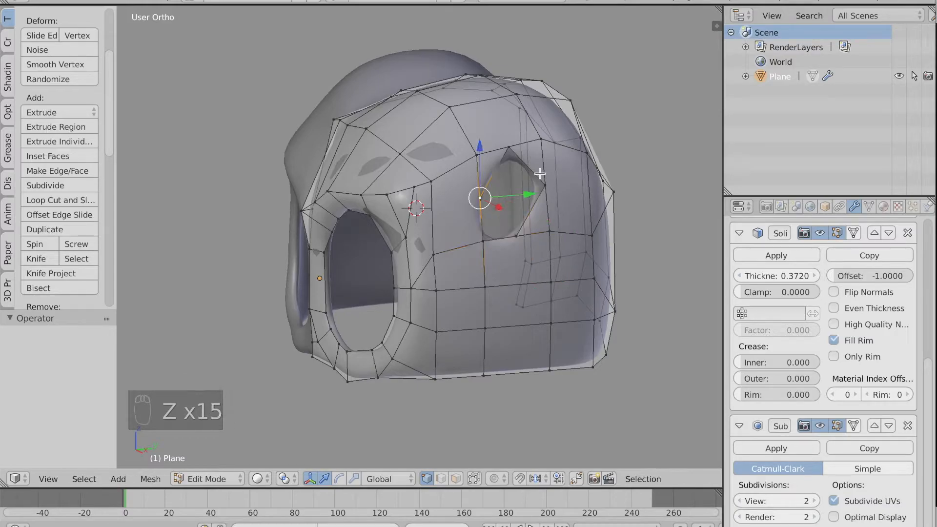
key("super+z")
key("super+z")
key("super+z")
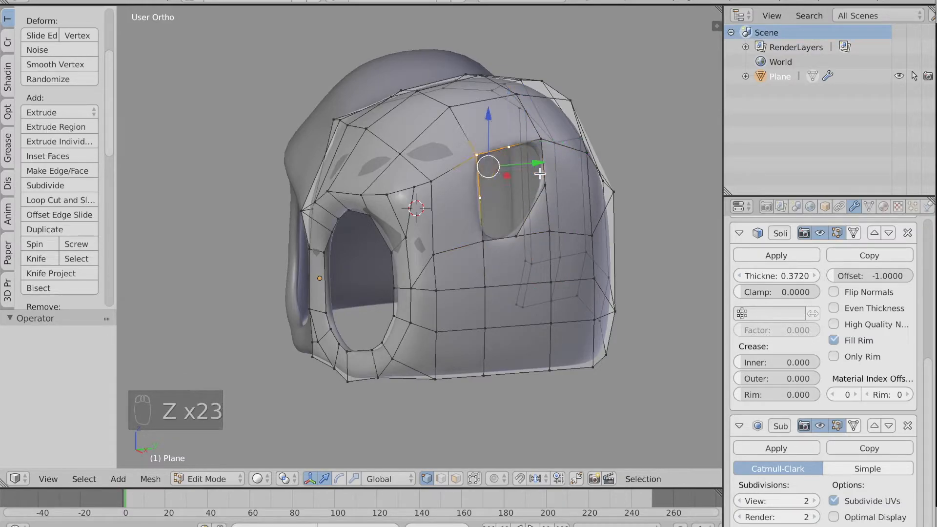
Fill the lower front corner of the side hole with a triangle and move the hole's bottom vertex down
right_click(490, 215)
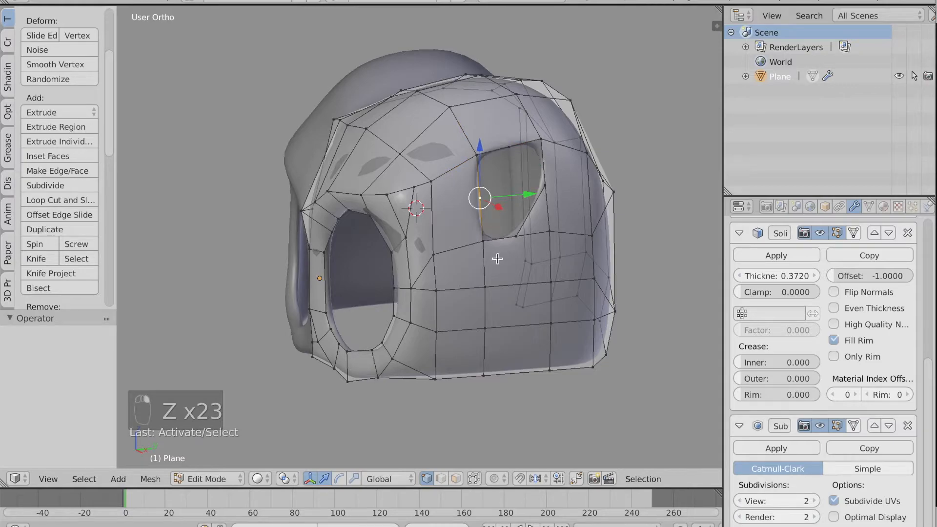
key("f")
key("Tab")
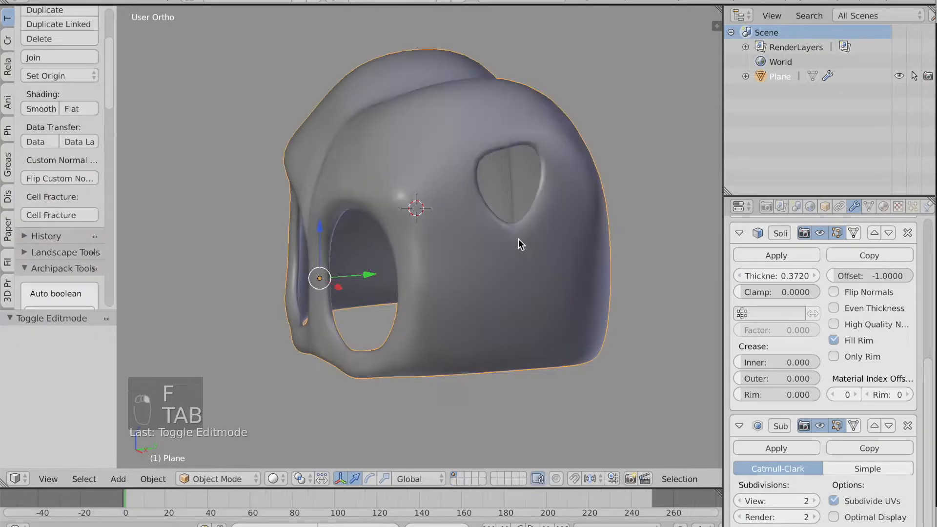
key("Tab")
right_click(518, 238)
left_click_drag(519, 185, 519, 196)
key("Tab")
middle_click_drag(520, 197, 520, 197)
Fill the side hole's two upper corners and close the remaining diamond-shaped opening with two triangular faces
key("Tab")
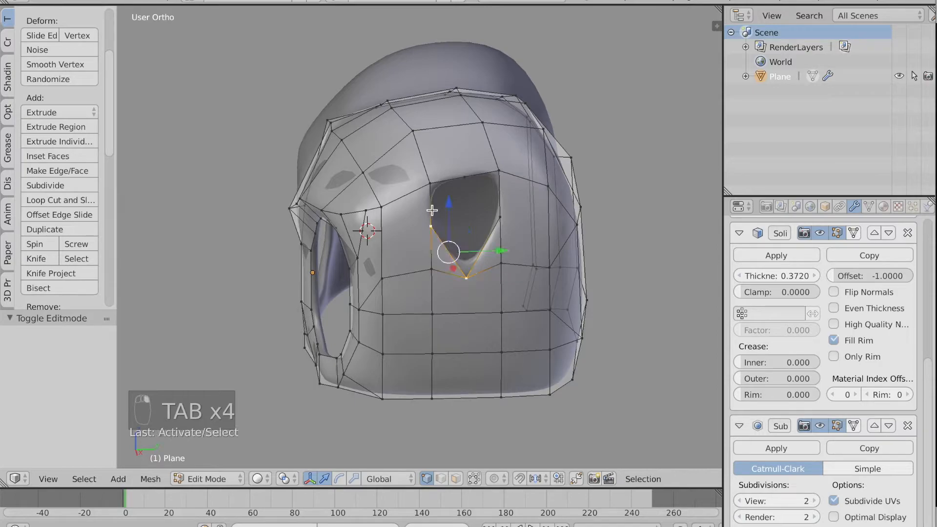
right_click(429, 181, "shift")
key("f")
right_click(458, 185)
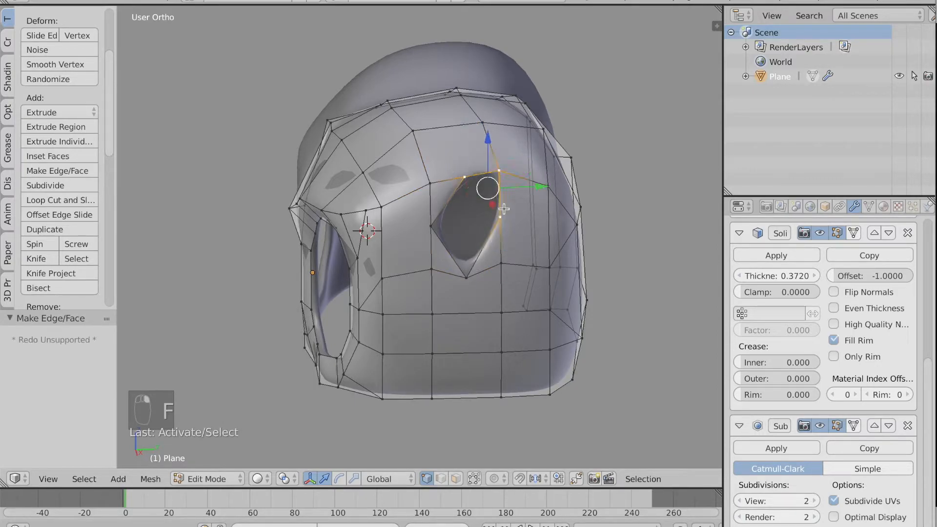
key("f")
key("f")
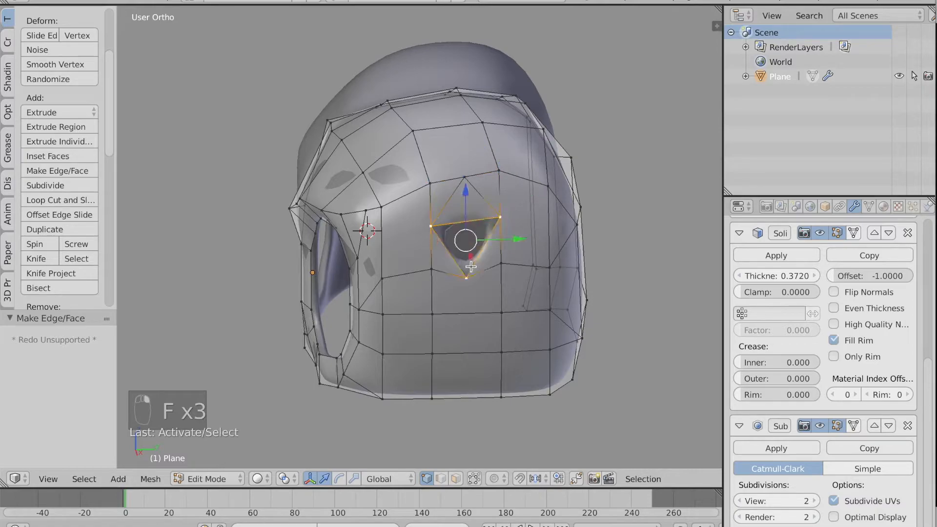
key("f")
Select the vertices at the lower rear of the shell and move them backward along Y
key("Tab")
middle_click_drag(470, 267, 471, 156)
key("Tab")
key("Tab")
key("Tab")
right_click(447, 174)
key("a")
key("c")
left_click(446, 179)
left_click_drag(457, 150, 480, 108)
Pull the vertices just beside the rear centre seam backward along the Y axis
key("a")
left_click_drag(428, 128, 414, 89)
right_click(388, 117)
right_click(391, 159, "shift")
middle_click_drag(414, 89, 432, 87)
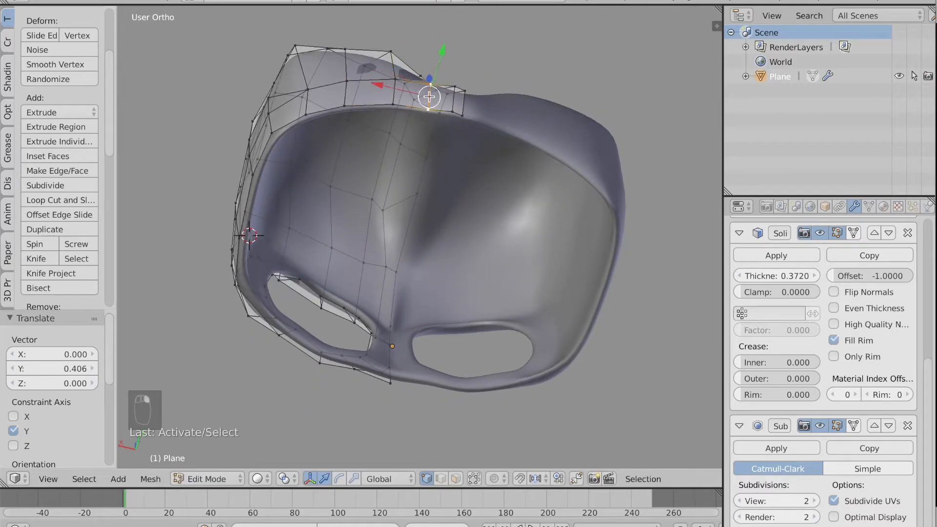
left_click_drag(428, 96, 444, 54)
middle_click_drag(470, 87, 421, 137)
Move the neighbouring rear vertices outward along Y to fill out the back of the shell
left_click_drag(519, 132, 557, 129)
middle_click_drag(550, 128, 539, 143)
right_click(496, 124)
left_click_drag(538, 130, 579, 135)
key("Tab")
middle_click_drag(579, 135, 553, 219)
key("Tab")
Reposition the vertices along the upper rear side edge to smooth the transition into the back of the shell
right_click(549, 160)
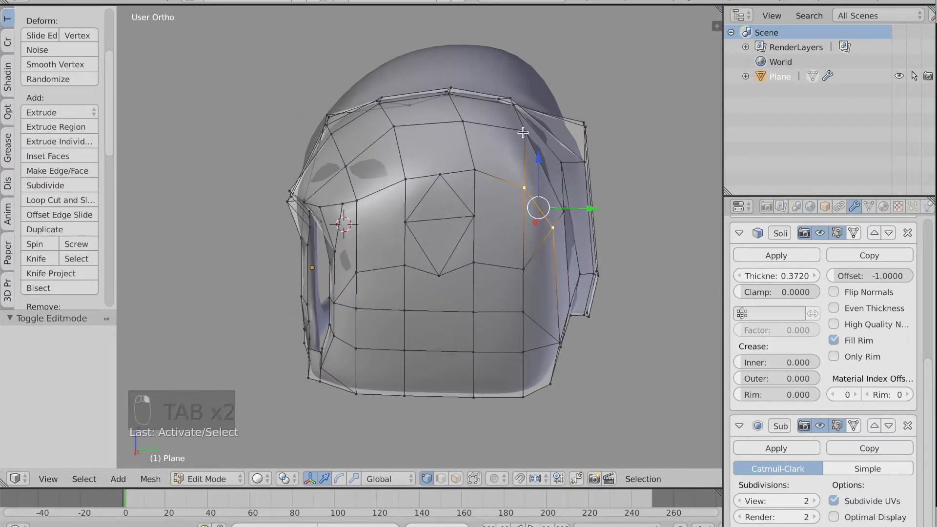
right_click(522, 133, "shift")
right_click(566, 213, "shift")
left_click_drag(590, 191, 576, 208)
right_click(515, 187)
right_click(548, 228, "shift")
key("Tab")
middle_click_drag(531, 328, 513, 312)
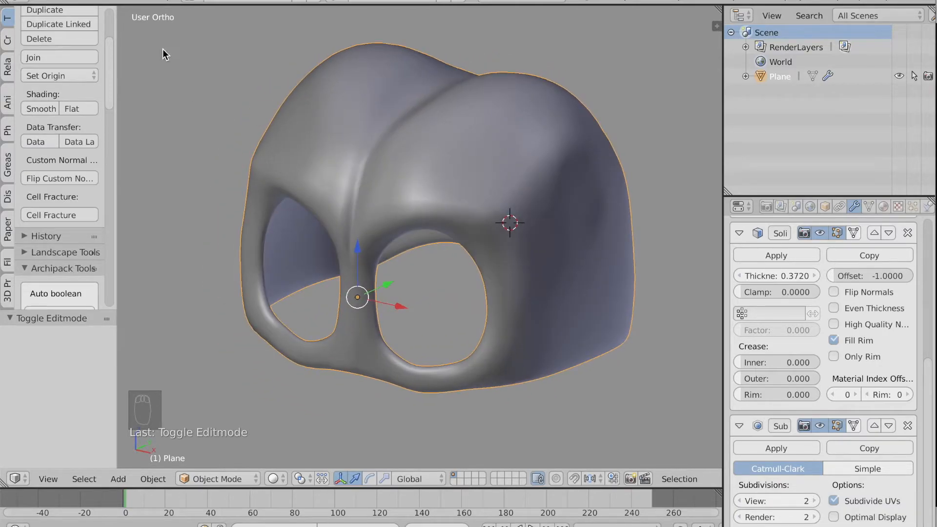
middle_click_drag(475, 239, 475, 240)
Duplicate the four lower rim vertices beneath the eye opening and move the copy slightly down along Z
key("Tab")
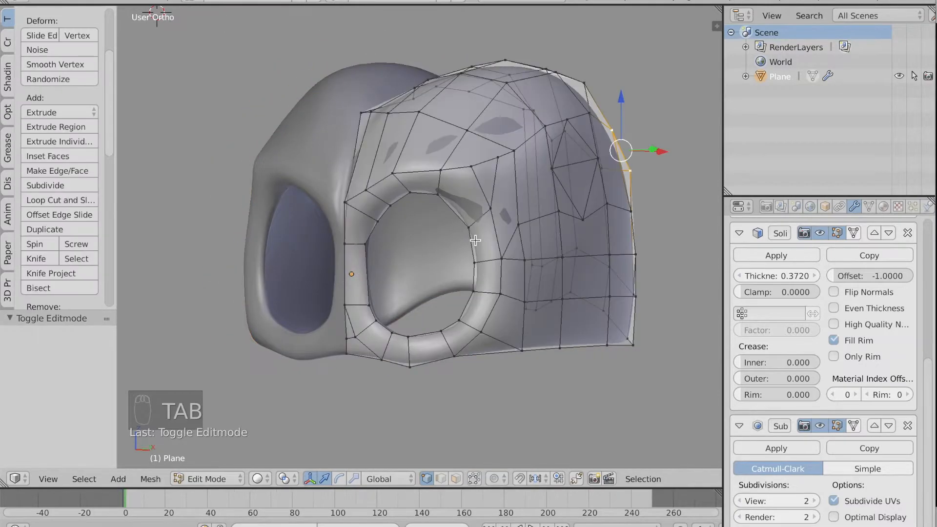
key("a")
key("a")
key("c")
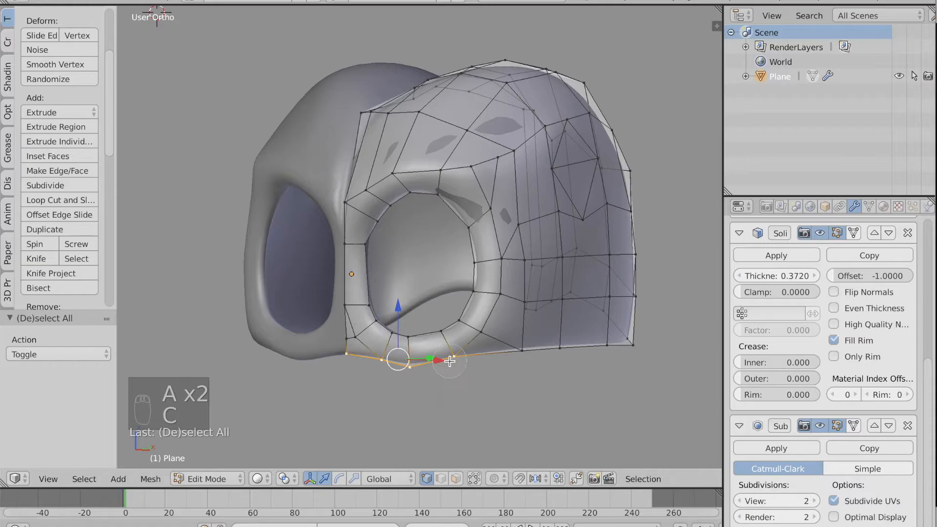
right_click(450, 361)
middle_click_drag(435, 369, 483, 360, "shift")
key("shift+d")
right_click(483, 360)
left_click_drag(446, 299, 446, 302)
middle_click_drag(447, 302, 394, 293)
Extrude the duplicated edge forward along Y into a strip beneath the eye opening
key("e")
right_click(422, 366)
left_click_drag(429, 359, 350, 358)
key("Tab")
middle_click_drag(367, 358, 362, 350)
key("Tab")
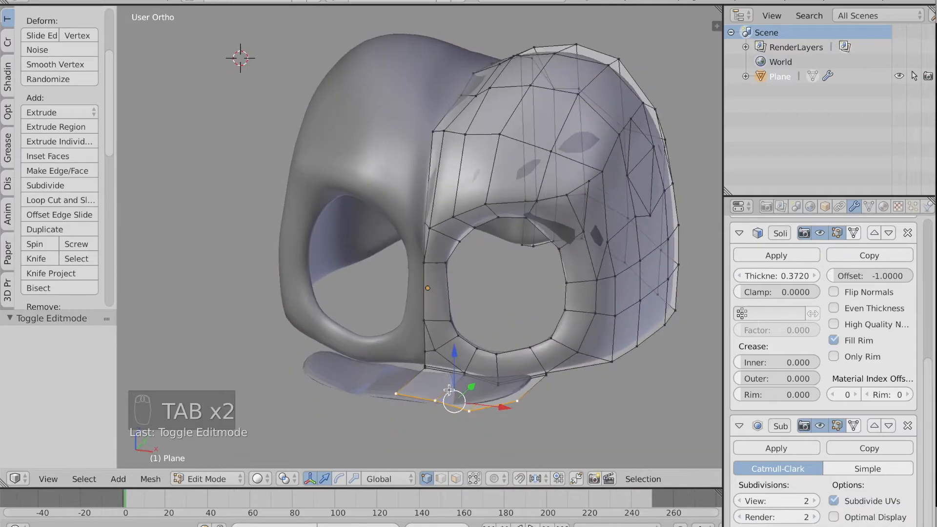
Select the whole linked strip and lower it slightly beneath the shell's rim
key("a")
key("a")
key("a")
key("l")
left_click_drag(468, 343, 468, 355)
Shift the strip's inner vertices vertically along Z to adjust its curve
middle_click_drag(497, 429, 561, 388)
right_click(587, 402)
left_click_drag(588, 360, 497, 386)
key("g")
key("z")
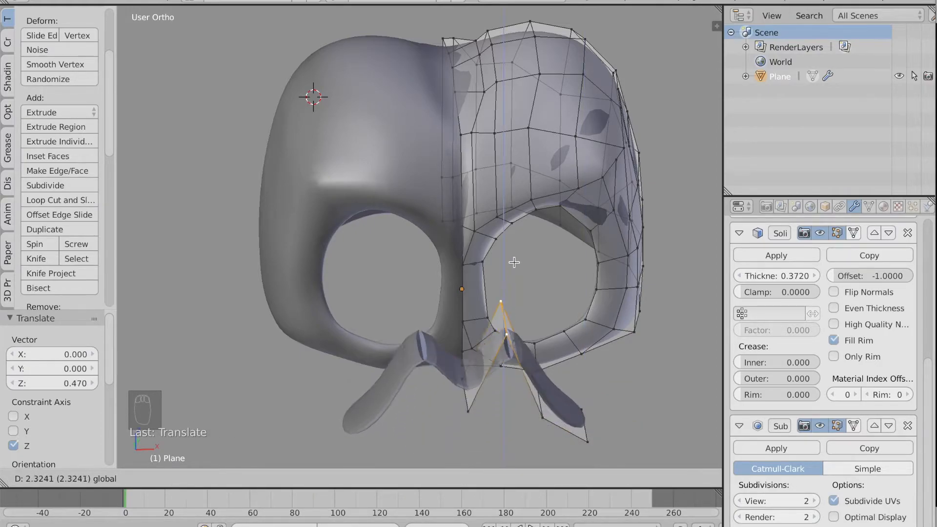
left_click(502, 378)
Flip the normals of the whole linked strip
key("l")
key("w")
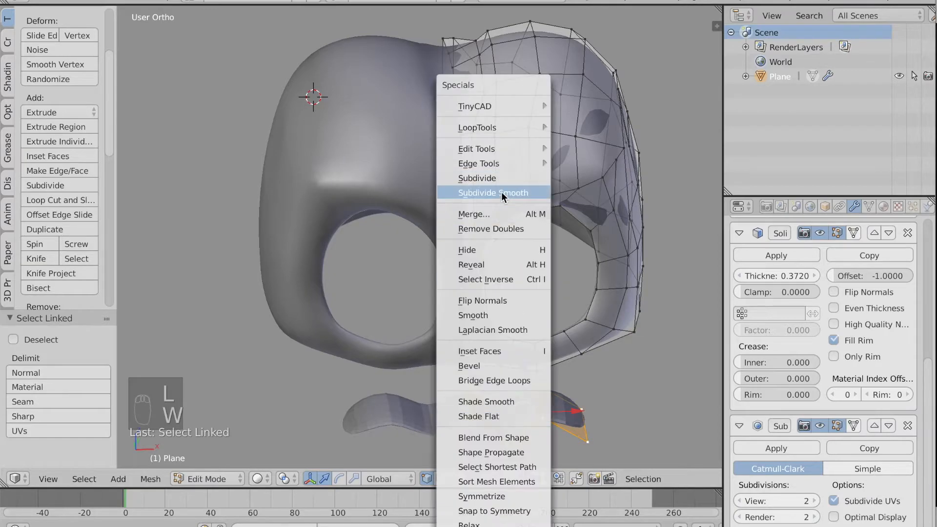
left_click(502, 303)
Raise the strip's centre vertices by 1.301 along Z to arch it
middle_click_drag(503, 304, 544, 354)
right_click(411, 401)
left_click_drag(549, 342, 558, 301)
Delete the strip's vertex pair beside the centre and bridge the gap with a single four-sided face
middle_click_drag(558, 301, 452, 333)
scroll(425, 384, "up", 2)
right_click(452, 333)
key("x")
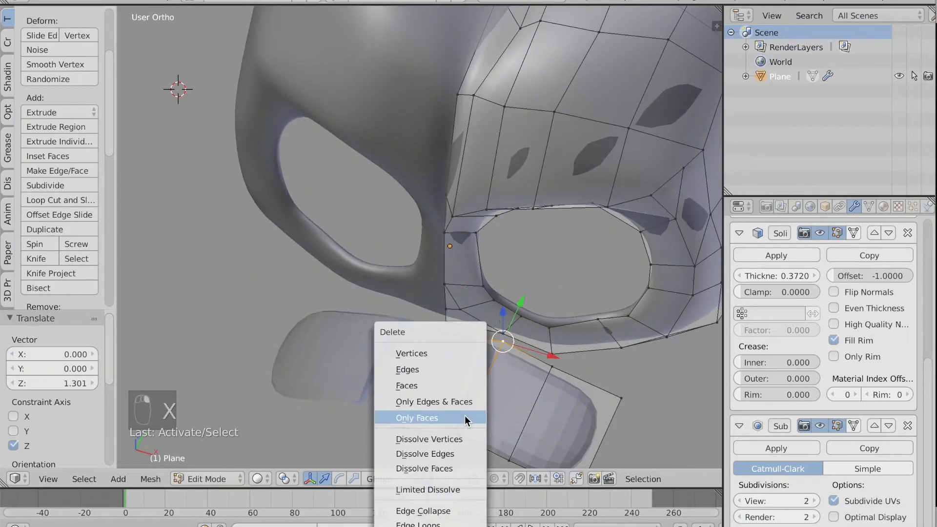
key("x")
left_click(454, 355)
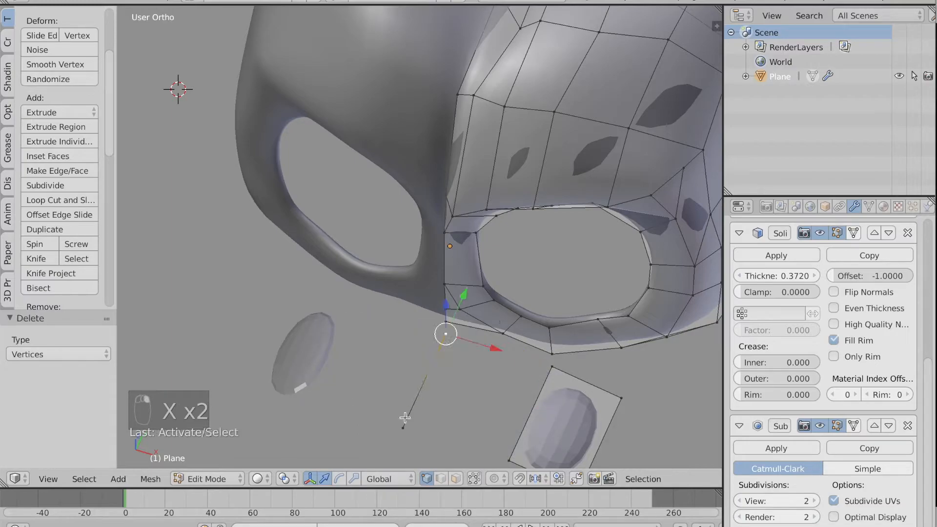
right_click(567, 376, "shift")
key("f")
Apply smooth shading to the whole object and return to mesh editing
key("Tab")
middle_click_drag(569, 376, 569, 375)
key("Tab")
key("Tab")
left_click(57, 106)
key("Tab")
middle_click_drag(567, 336, 492, 390)
Select the whole linked strip and raise it close to the underside of the shell
key("a")
key("a")
key("a")
key("a")
key("a")
key("l")
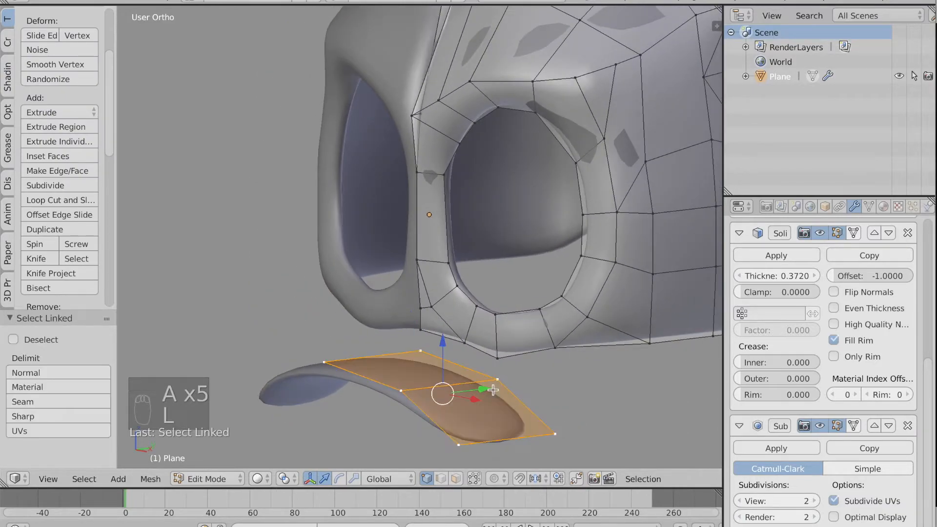
left_click_drag(448, 333, 446, 311)
key("Tab")
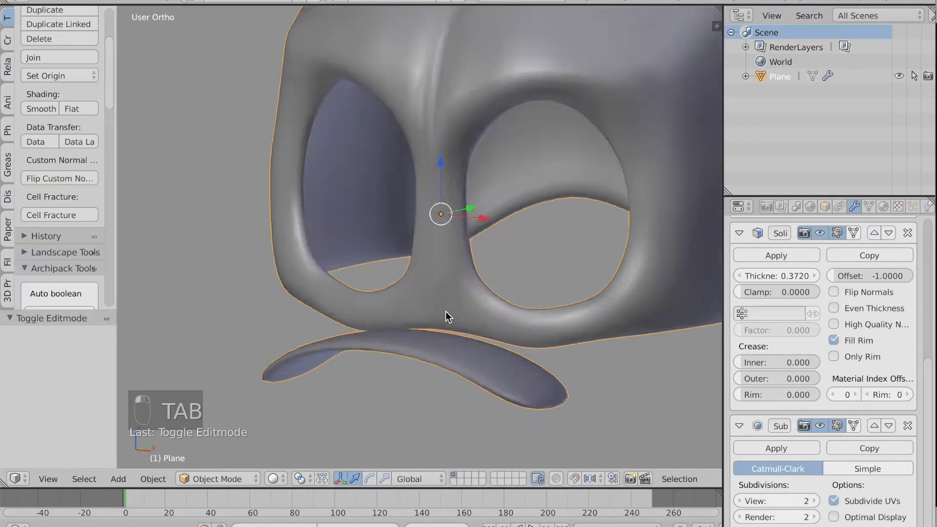
Raise the outer end of the strip along Z to flatten it against the shell's lower rim
key("Tab")
right_click(574, 383)
left_click_drag(576, 350, 580, 301)
middle_click_drag(581, 259, 581, 360)
Move the strip's rear outer vertex 0.551 and its rear middle vertex 0.444 backward along Y
right_click(572, 401)
left_click(605, 378)
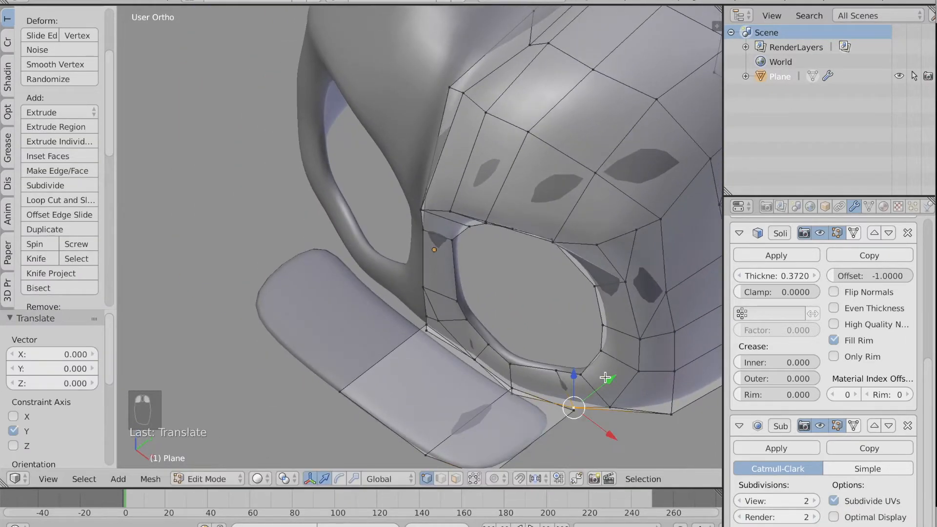
left_click_drag(569, 412, 619, 377)
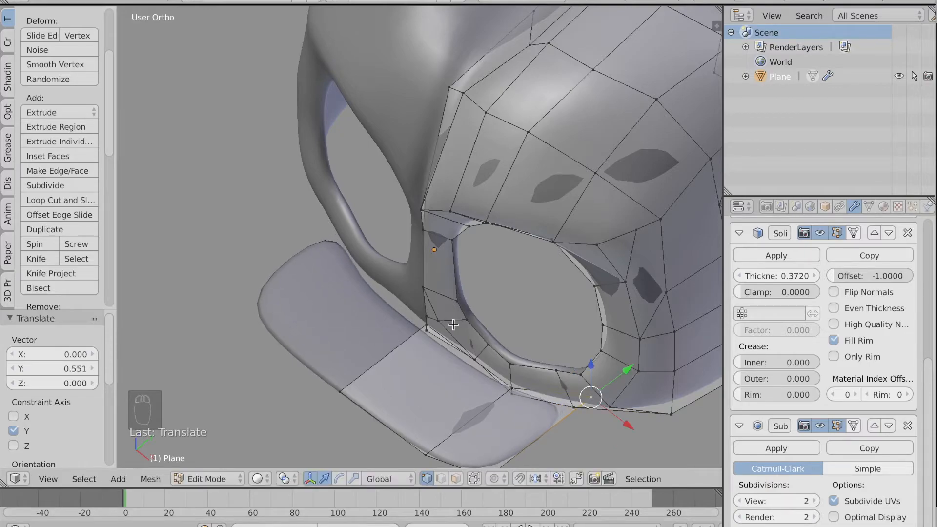
right_click(515, 387)
left_click_drag(549, 367, 565, 357)
Select the two vertices of the strip's outer end edge
middle_click_drag(458, 390, 606, 338)
right_click(648, 369, "shift")
middle_click_drag(667, 387, 547, 367, "shift")
key("e")
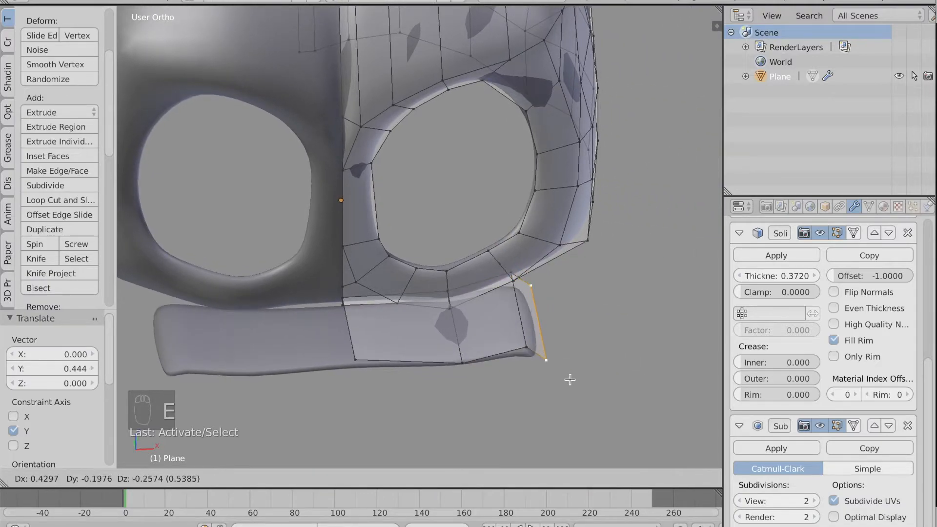
left_click(566, 380)
key("super+z")
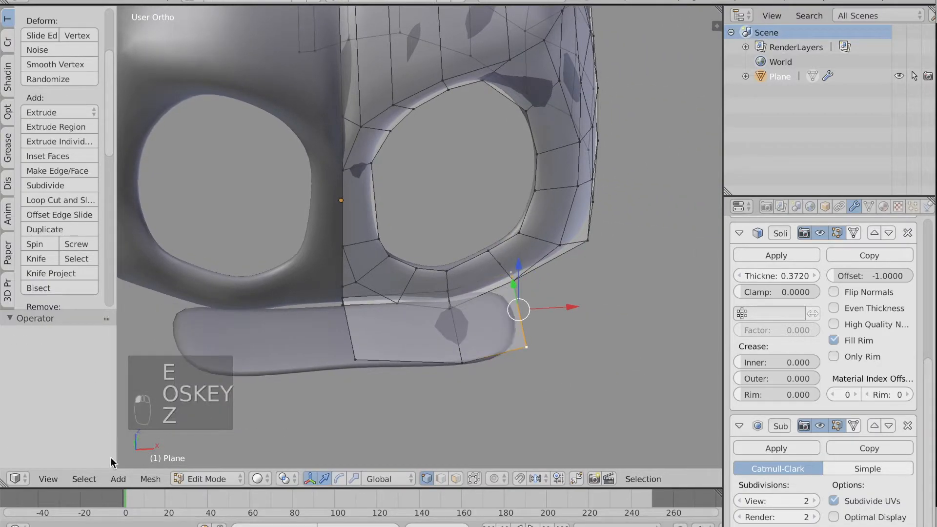
In front view, extrude the strip's outer edge twice downward, by X 0.581, Z -1.676 and by X -0.265, Z -2.224
left_click(47, 479)
left_click(96, 380)
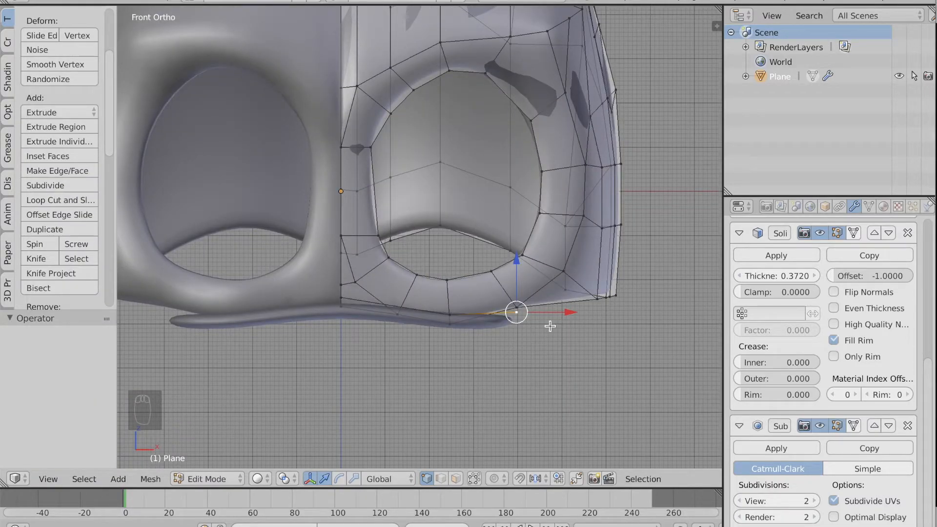
key("e")
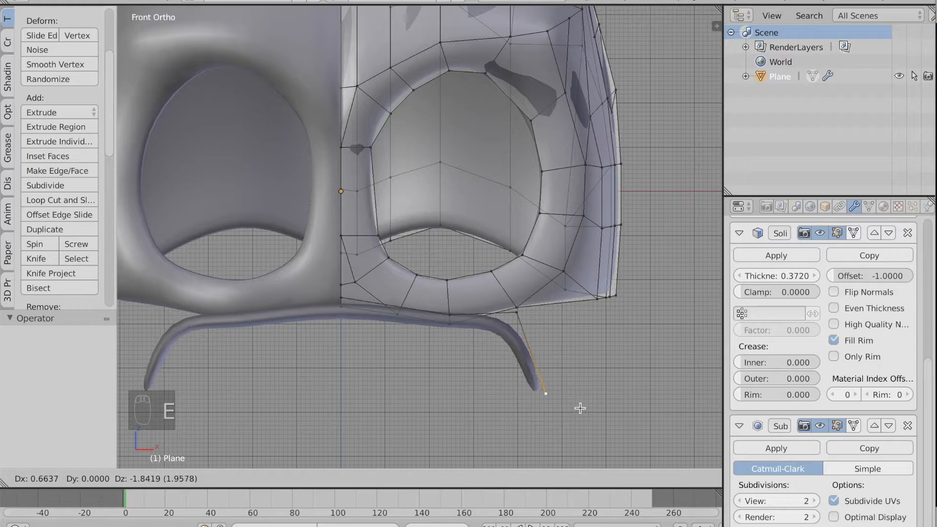
left_click(576, 400)
middle_click_drag(541, 383, 550, 318, "shift")
key("e")
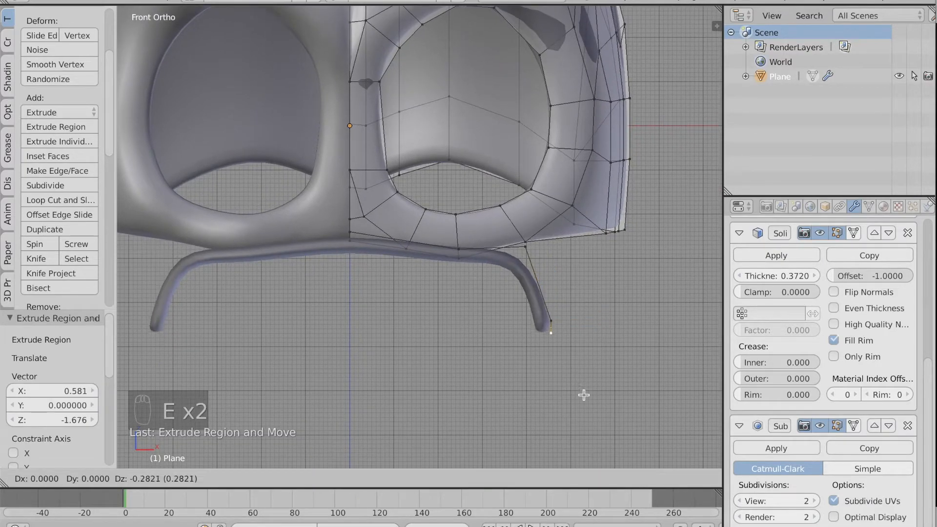
left_click(572, 16)
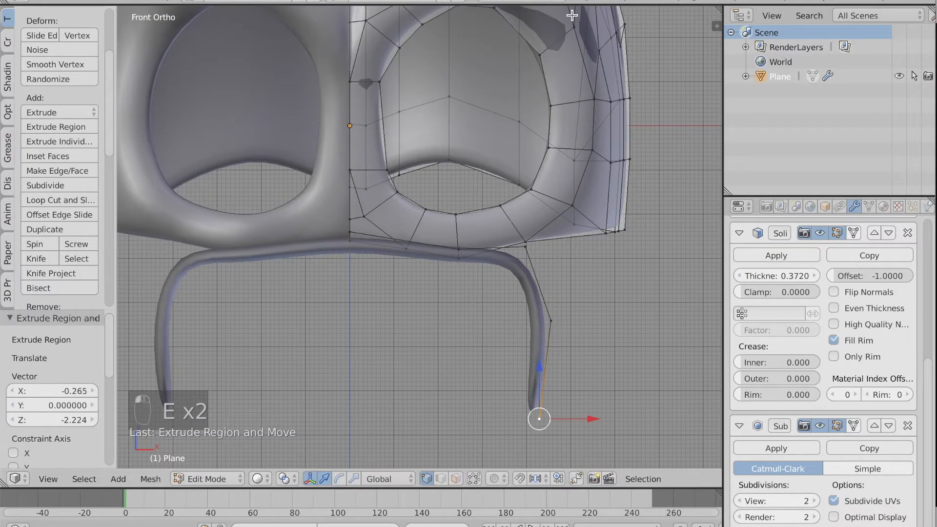
Select the strip's front edge and, in right view, extrude it forward twice, by Y -2.273, Z -0.199 and by Y -1.610, Z -0.332
middle_click_drag(454, 199, 341, 203)
right_click(342, 203)
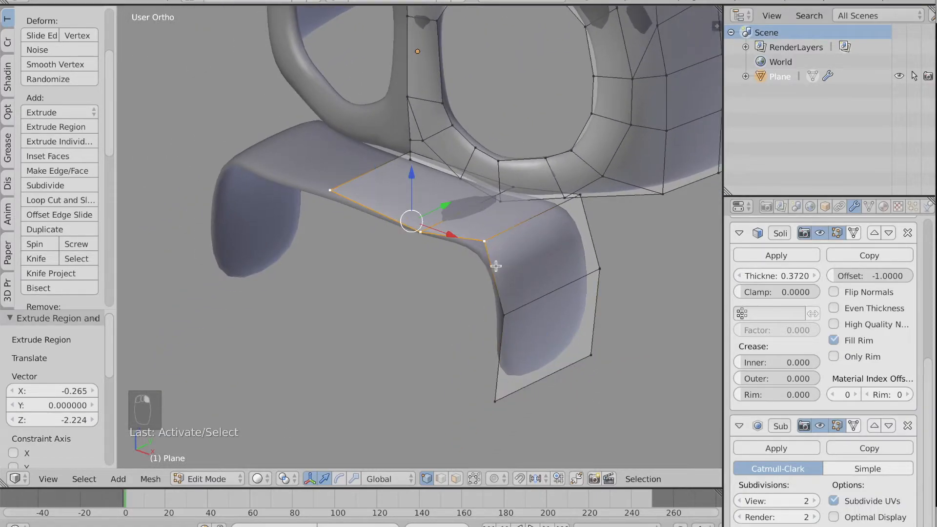
left_click(48, 476)
left_click(98, 355)
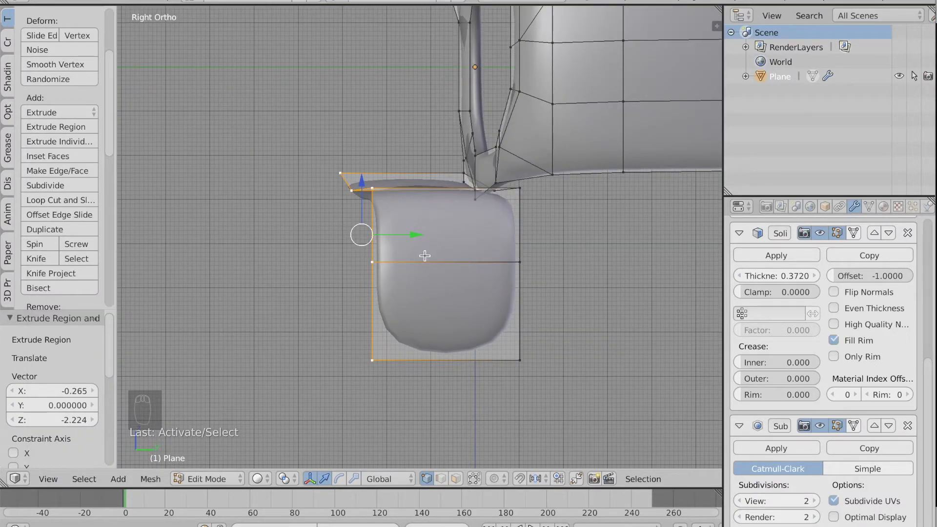
key("e")
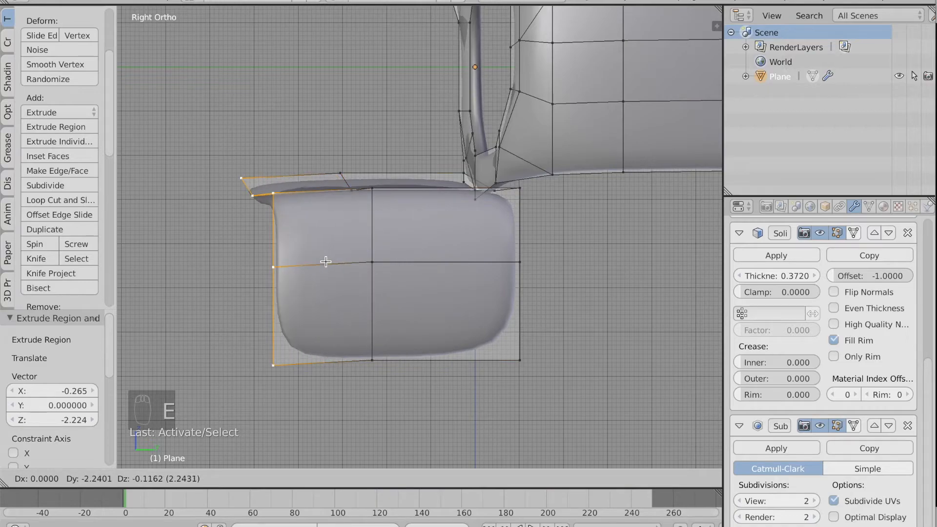
left_click(324, 263)
middle_click_drag(324, 264, 395, 220, "shift")
key("e")
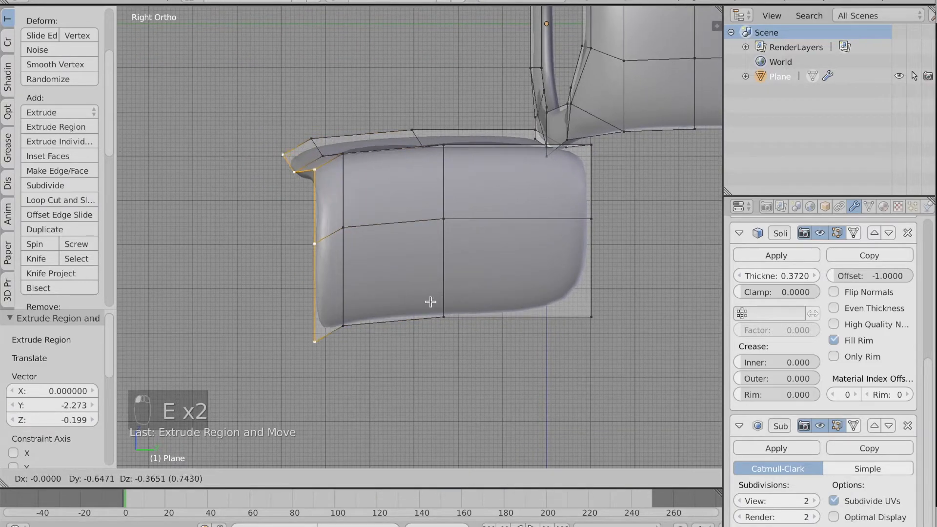
left_click(407, 301)
Extrude the front edge forward twice more, by Y -1.543, Z 0.348 and by Y -1.344, Z 0.514
key("e")
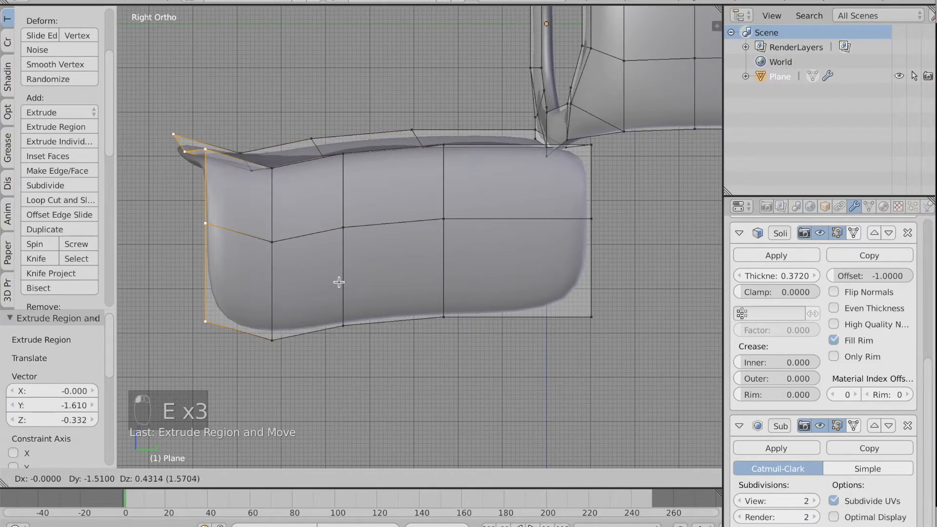
left_click(338, 285)
scroll(338, 285, "down", 4, "ctrl")
key("e")
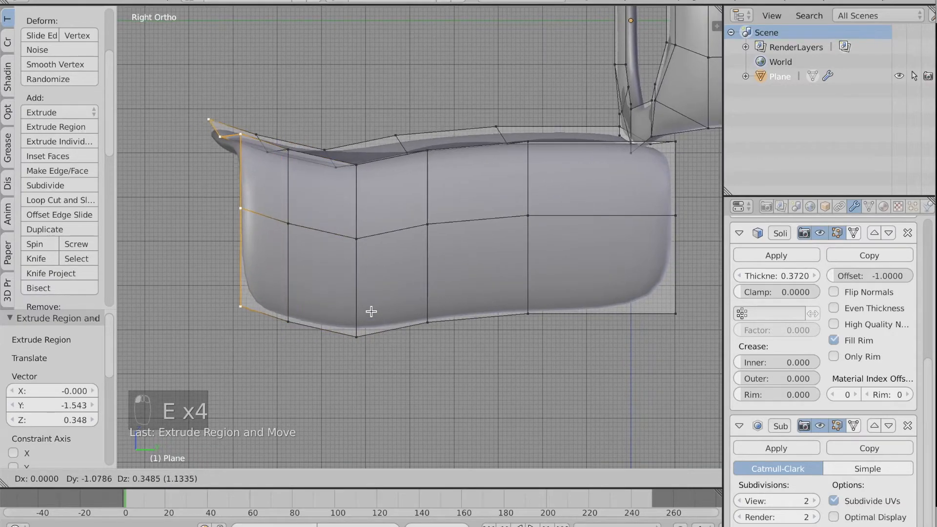
left_click(363, 307)
middle_click_drag(363, 306, 363, 307)
In top view, move the outer vertices of the snout's two middle cross rows inward along X to pinch its sides
left_click(39, 479)
left_click(101, 390)
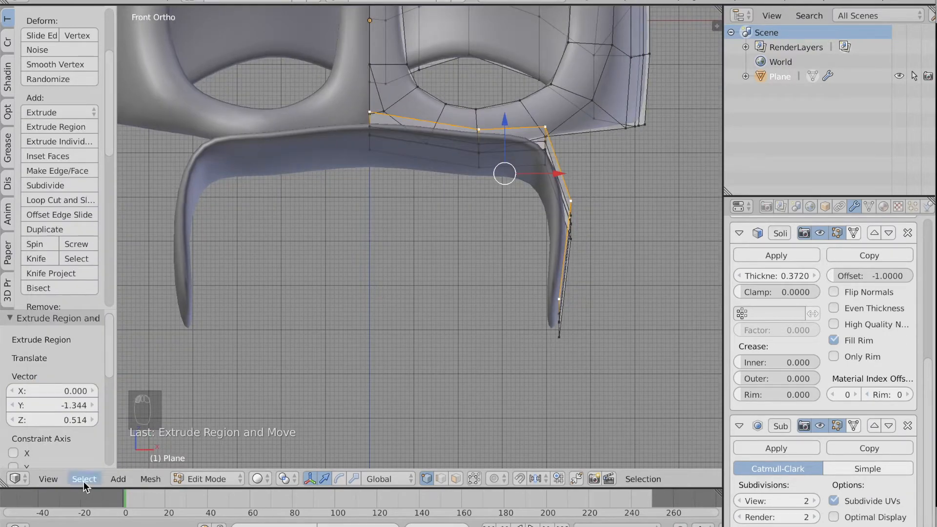
left_click(48, 478)
left_click(88, 411)
key("a")
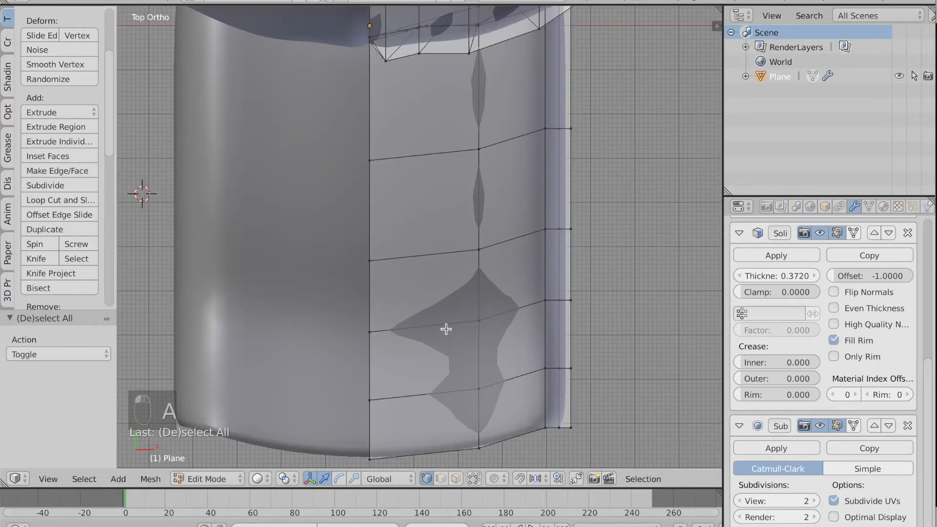
right_click(545, 235)
left_click_drag(589, 235, 563, 238)
key("a")
key("c")
left_click_drag(546, 303, 564, 309)
Move the outer vertices of the snout's two front cross rows slightly inward along X
key("a")
key("c")
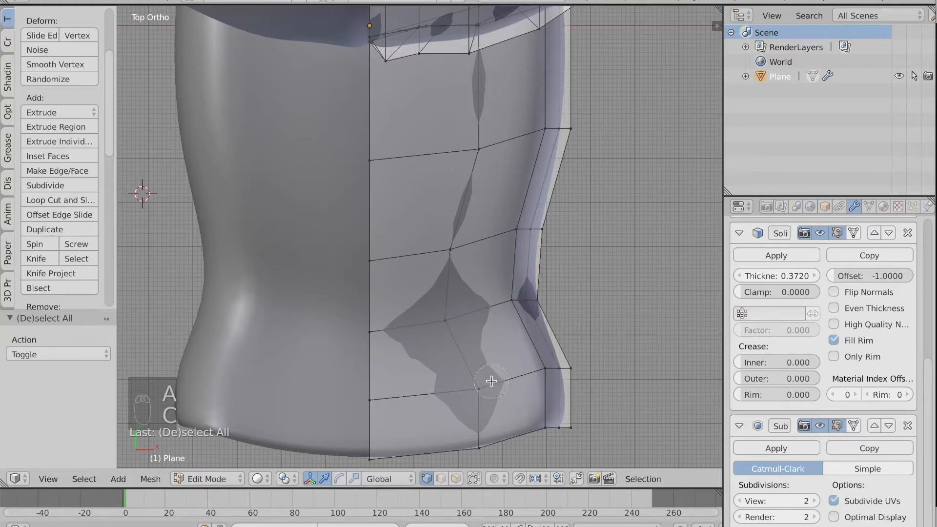
left_click_drag(586, 378, 579, 377)
key("a")
key("c")
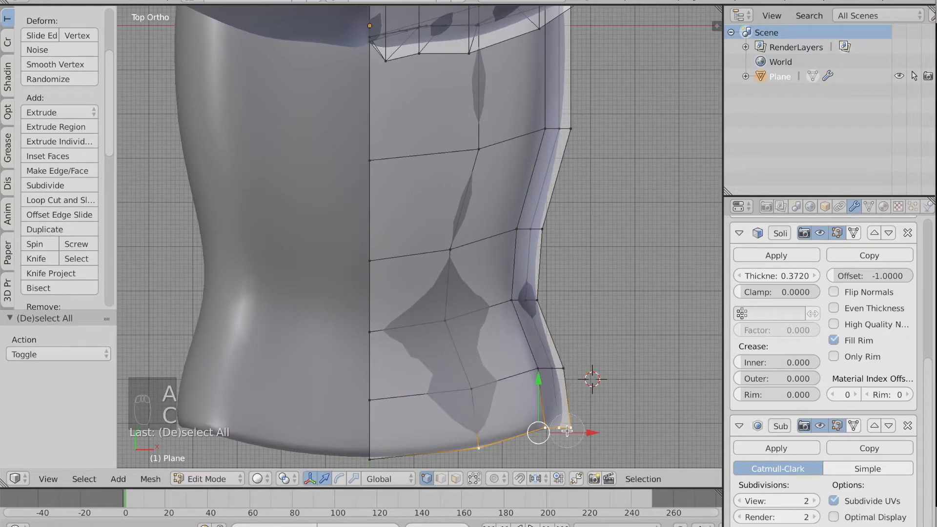
left_click_drag(593, 437, 576, 436)
middle_click_drag(570, 456, 570, 381, "shift")
Extrude the side wall's front edge forward, rotate it inward and shift it by X 0.066, Y -0.183
key("a")
key("c")
left_click(554, 354)
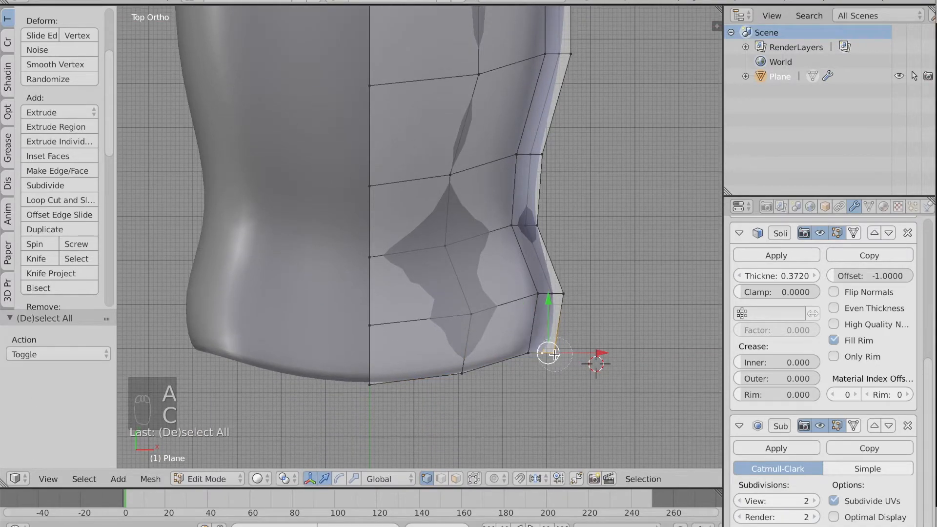
key("e")
left_click(586, 430)
key("r")
left_click(623, 407)
key("g")
left_click(623, 417)
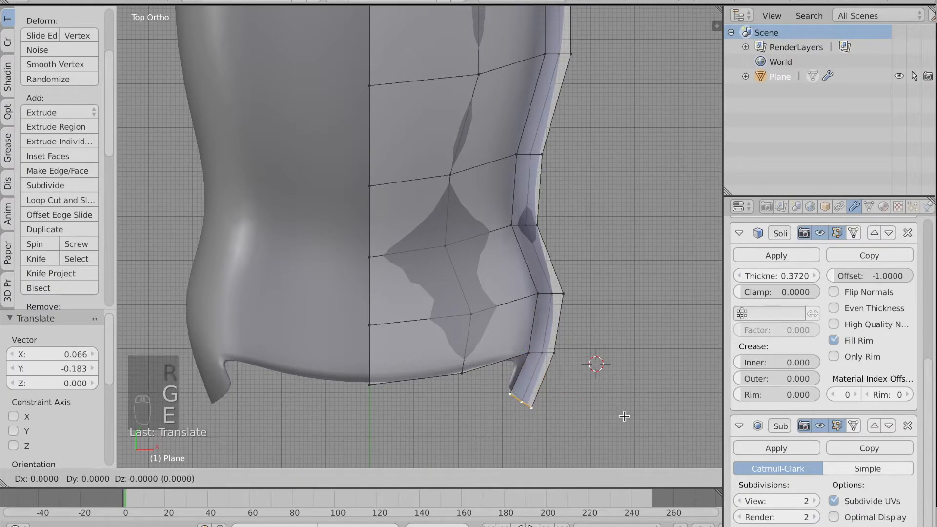
Extrude the wall's end edge three times toward the centreline, rotating the first new segment 26° and moving the second by X -0.846, Y 0.116
key("e")
left_click(596, 394)
key("r")
left_click(609, 451)
key("e")
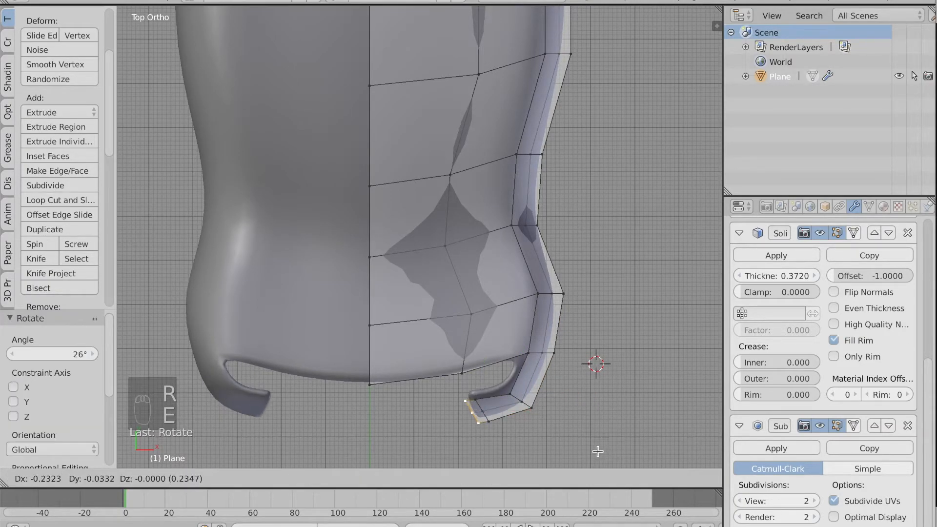
left_click(571, 444)
key("e")
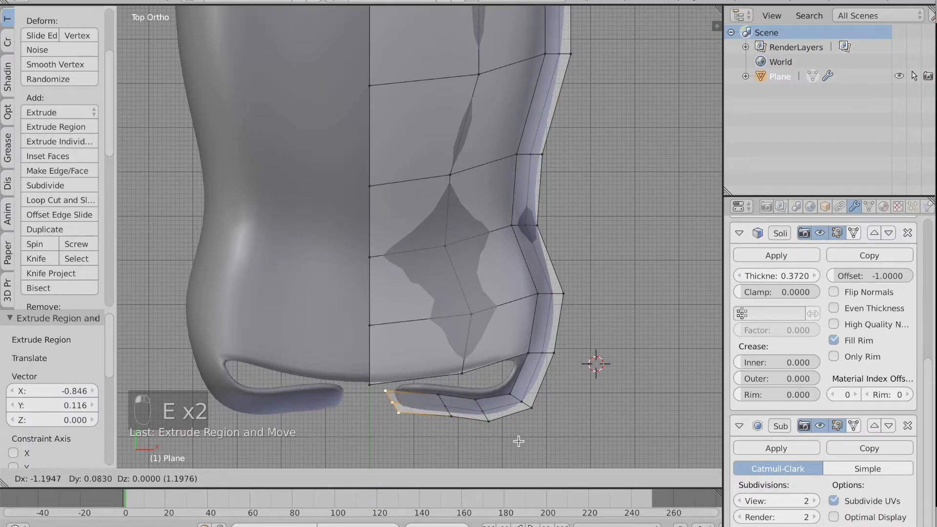
left_click(514, 443)
Extrude the snout's front centre vertex into a vertical centreline edge and move it -0.492 along Y to line up with the front wall
right_click(366, 382)
middle_click_drag(366, 382, 366, 383)
key("e")
right_click(366, 383)
left_click(48, 479)
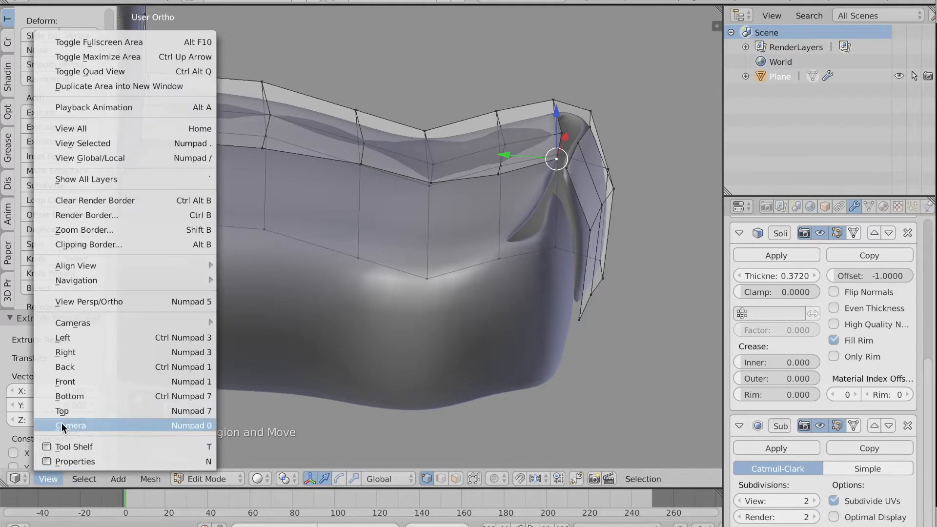
left_click(63, 383)
left_click_drag(371, 60, 372, 150)
middle_click_drag(372, 151, 299, 158)
left_click_drag(313, 202, 289, 203)
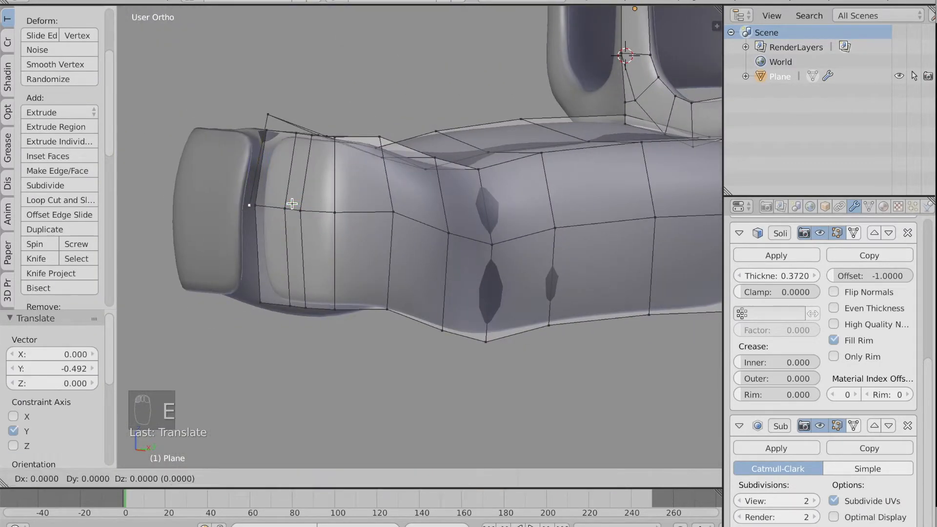
left_click(292, 204)
left_click_drag(247, 170, 247, 172)
left_click_drag(249, 253, 249, 253)
Fill the faces between the vertical centreline edge and the front wall's inner end
mouse_move(249, 253)
middle_mouse_down()
mouse_move(319, 247)
mouse_move(324, 305)
middle_mouse_up()
key("f")
key("a")
key("c")
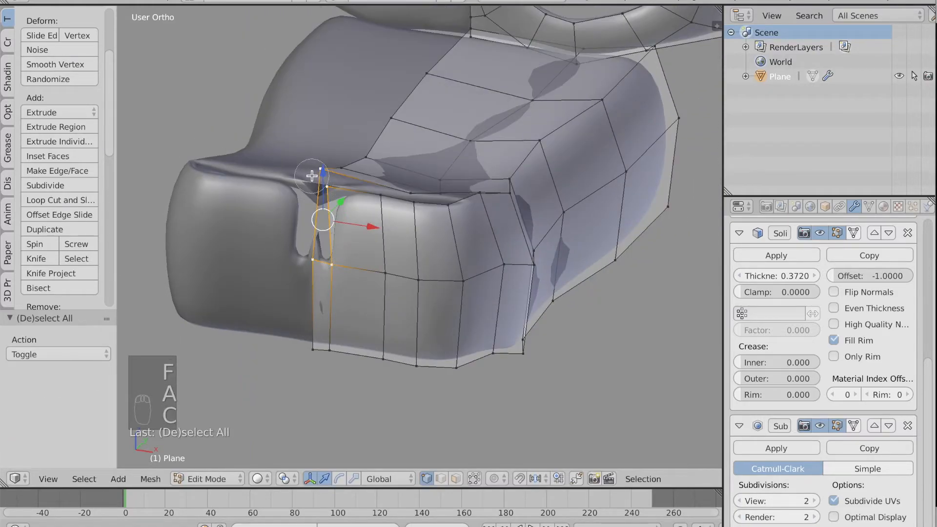
key("f")
key("a")
Fill the remaining faces along the gap between the snout's top surface and the upper edge of the front wall
middle_click_drag(384, 188, 337, 197)
key("c")
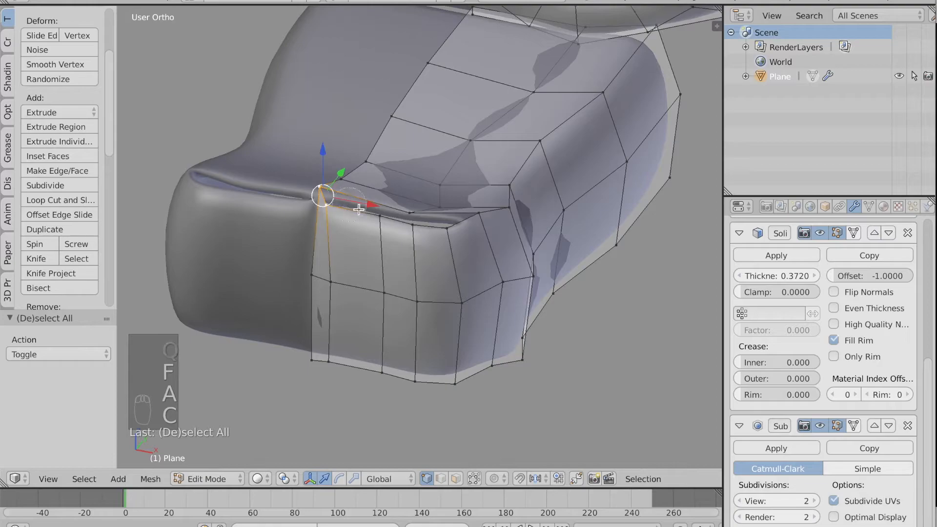
left_click_drag(359, 209, 398, 212)
middle_click_drag(397, 213, 373, 225)
key("f")
key("a")
key("c")
left_click_drag(371, 235, 459, 245)
right_click(396, 238)
key("f")
key("a")
key("c")
right_click(458, 245)
key("f")
key("Tab")
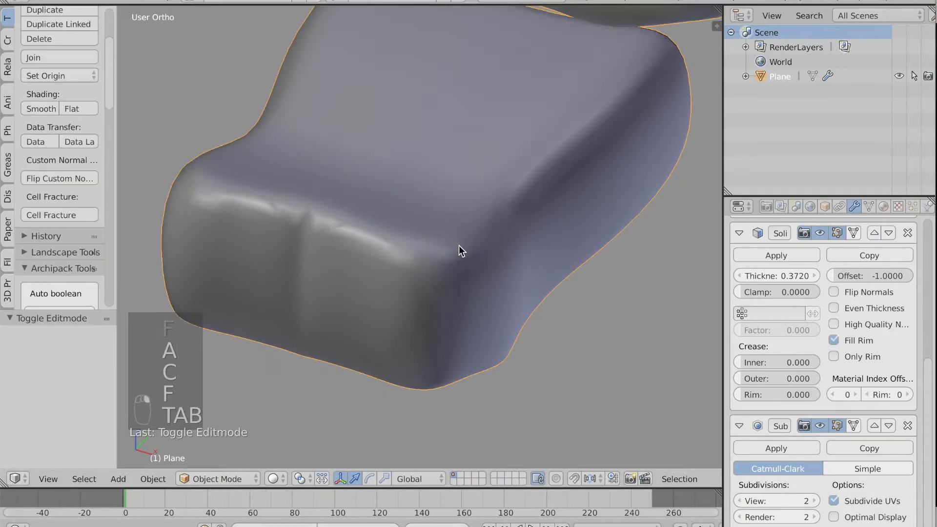
Move the snout's upper front centre vertex -0.641 along Z and its neighbouring upper-edge vertex 0.481 along X
middle_click_drag(458, 245, 337, 141)
key("Tab")
key("a")
key("a")
key("a")
left_click_drag(306, 102, 302, 132)
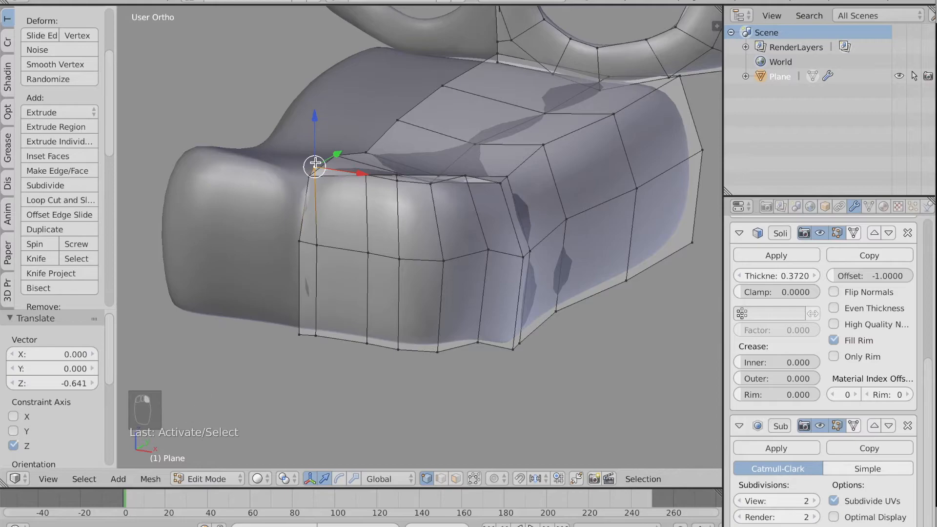
middle_click_drag(316, 163, 378, 177)
left_click_drag(415, 176, 439, 178)
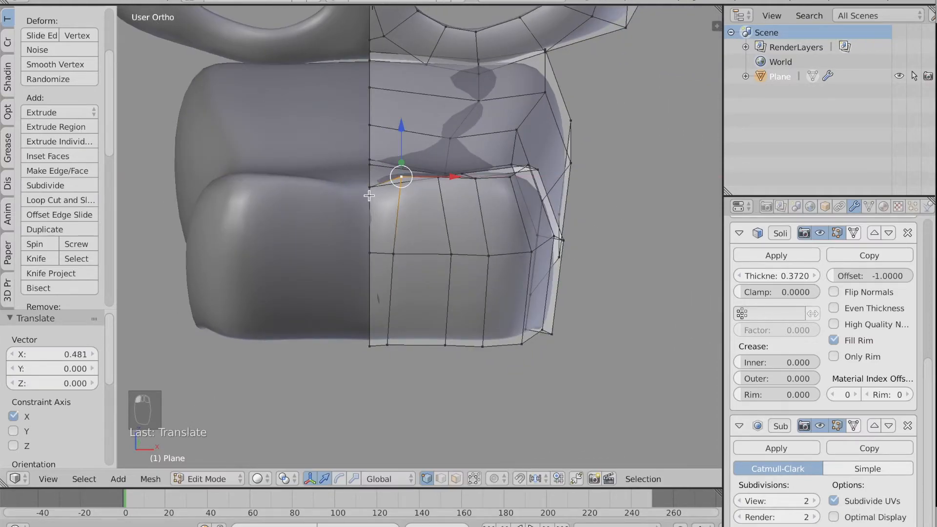
Move the front wall's centreline vertices backward along Y to form a groove between the two lobes
middle_click_drag(372, 332, 322, 300)
key("g")
key("y")
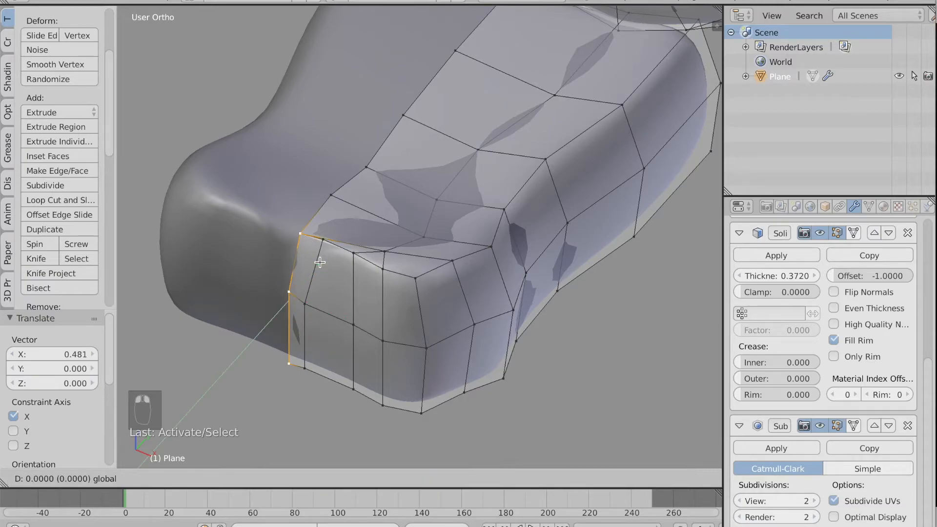
left_click(335, 234)
key("Tab")
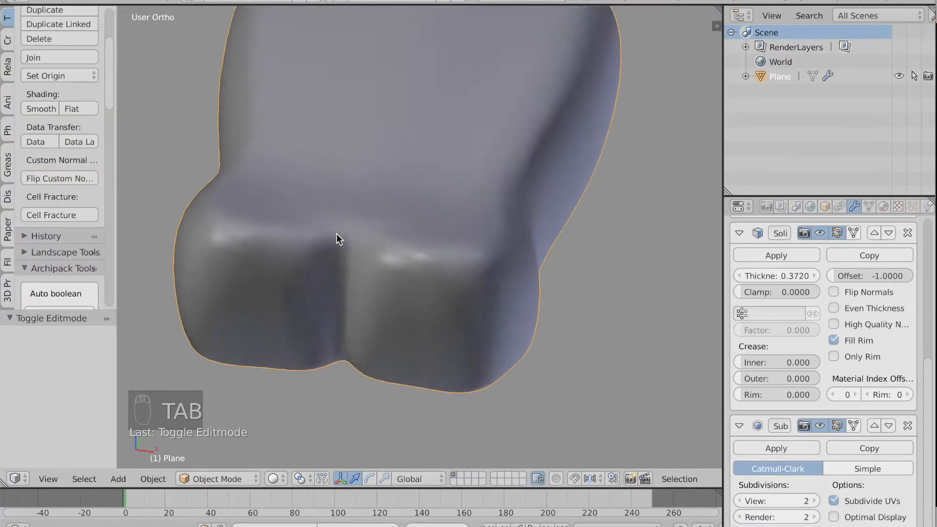
Move the two middle vertices of the front wall -0.521 along Y to bulge the lobe forward
key("Tab")
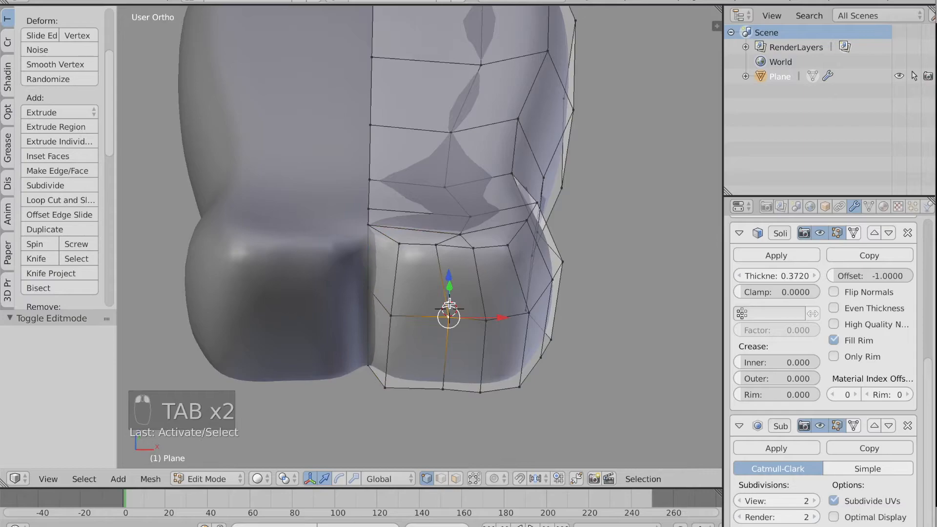
middle_click_drag(486, 317, 418, 334)
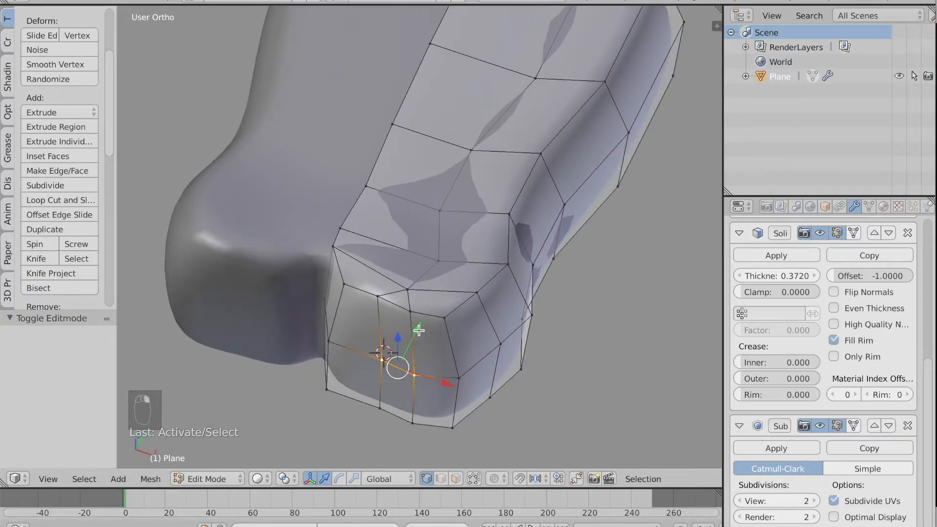
key("g")
key("y")
left_click(405, 346)
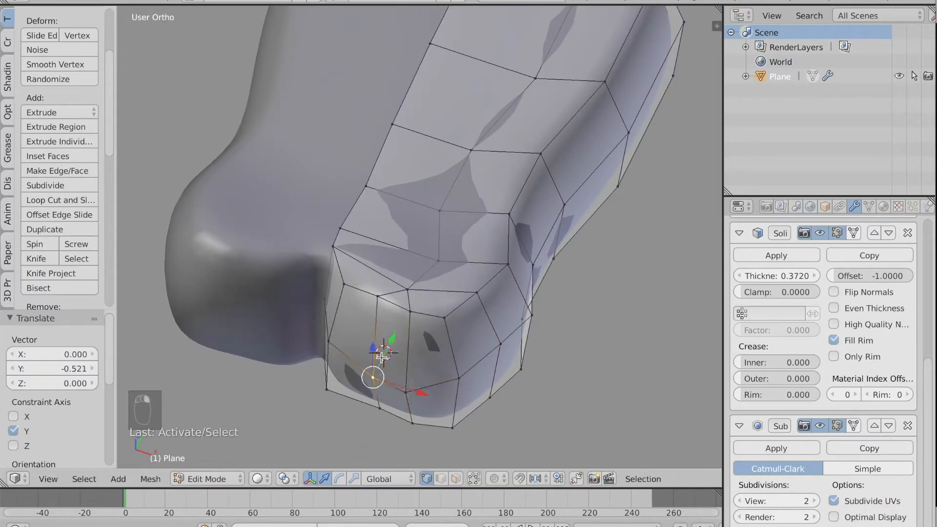
key("Tab")
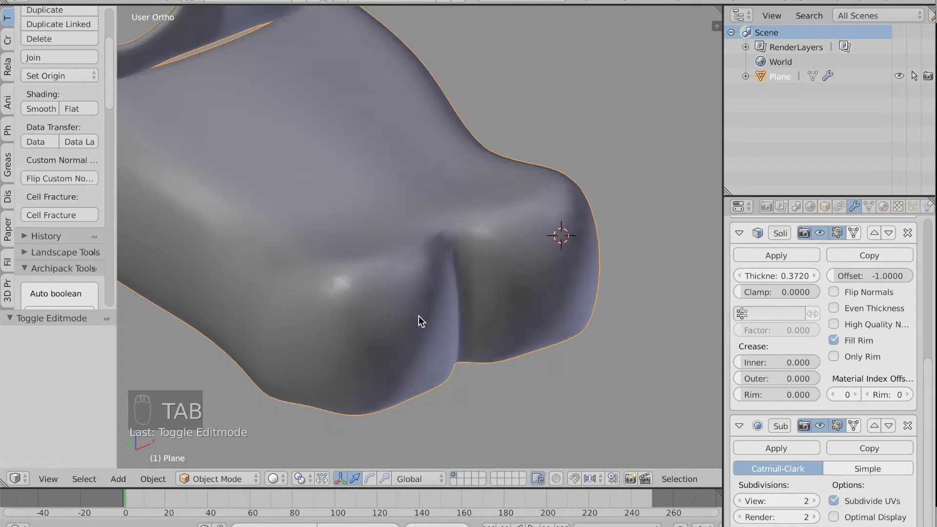
Lower the vertices at the outer upper corner of the snout's front lobe along Z to round it
middle_click_drag(419, 315, 534, 156)
key("Tab")
right_click(412, 238)
left_click_drag(538, 145, 538, 180)
right_click(549, 161)
middle_click_drag(549, 160, 533, 164)
right_click(462, 182)
mouse_move(461, 137)
left_mouse_down()
mouse_move(461, 167)
mouse_move(466, 155)
left_mouse_up()
key("Tab")
middle_click_drag(467, 154, 421, 211)
Lower the two middle vertices of the front lobe's upper edge along Z to soften the top
key("Tab")
right_click(416, 217)
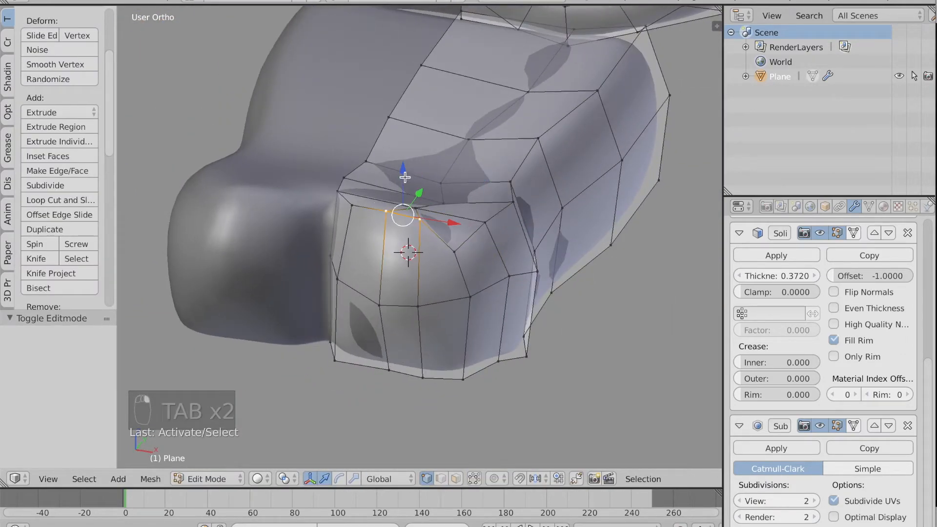
left_click_drag(404, 176, 404, 187)
middle_click_drag(404, 187, 552, 66)
key("Tab")
key("Tab")
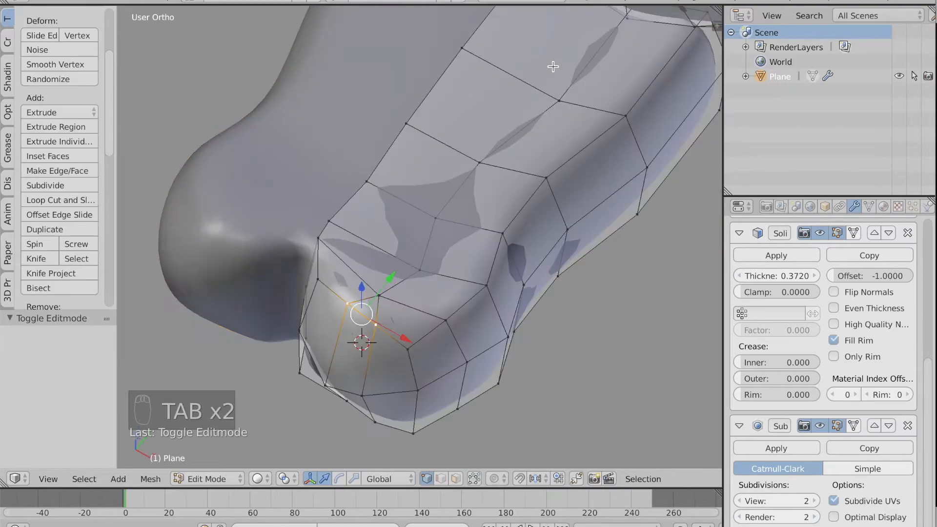
left_click_drag(559, 81, 560, 95)
key("Tab")
middle_click_drag(559, 95, 559, 95)
Select two vertices on the snout's side and move them inward along X
key("Tab")
right_click(656, 202)
right_click(638, 136, "shift")
middle_click_drag(648, 266, 648, 265)
left_click_drag(628, 154, 593, 148)
key("Tab")
middle_click_drag(593, 148, 554, 209)
Circle-select a further group of vertices on the snout's side and move them inward along X to narrow it
key("Tab")
key("a")
key("a")
key("a")
key("c")
mouse_move(561, 254)
left_mouse_down()
mouse_move(547, 209)
mouse_move(479, 171)
left_mouse_up()
left_click_drag(582, 238, 552, 221)
key("Tab")
middle_click_drag(552, 221, 522, 210)
scroll(553, 221, "down", 3)
key("Tab")
key("a")
key("a")
key("c")
key("Tab")
scroll(523, 210, "up", 5)
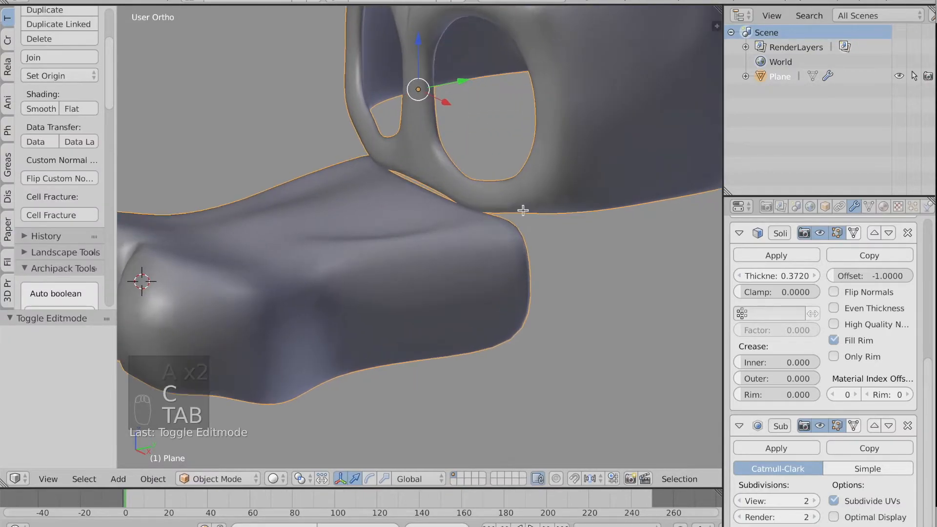
Select the two rearmost side faces of the snout and duplicate them in place
key("Tab")
key("a")
key("a")
right_click(537, 266)
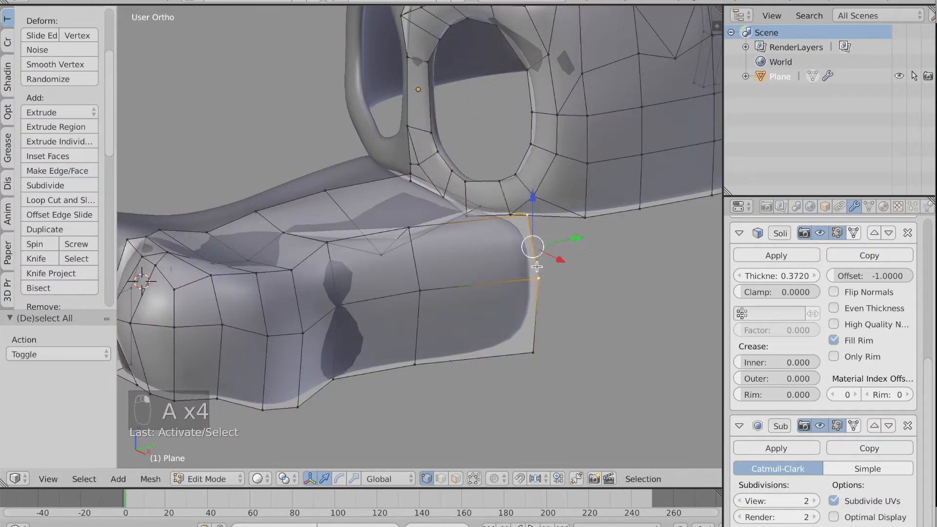
right_click(418, 290, "shift")
right_click(421, 367, "shift")
key("shift+d")
right_click(423, 368)
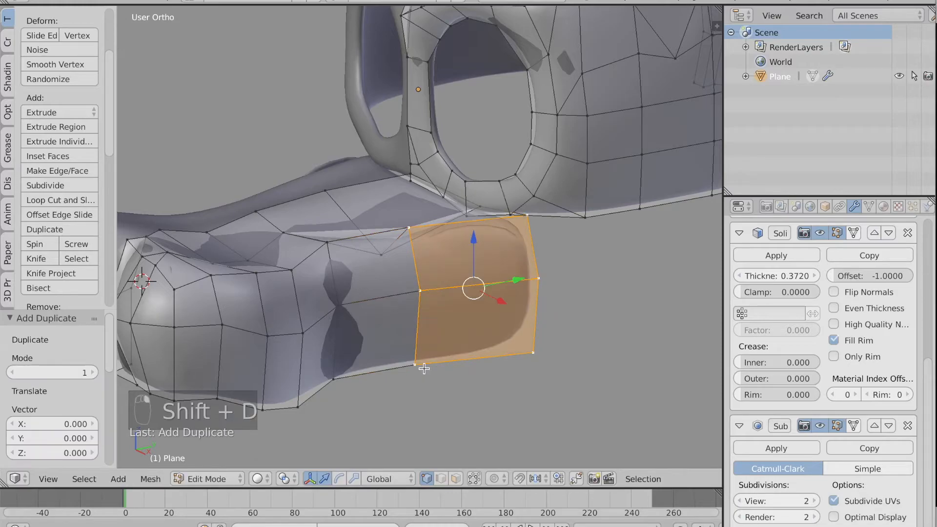
Move the duplicated faces 1.180 outward along X and switch to bottom view
middle_click_drag(423, 368, 468, 376)
left_click_drag(467, 270, 579, 264)
middle_click_drag(578, 264, 174, 422)
left_click(34, 476)
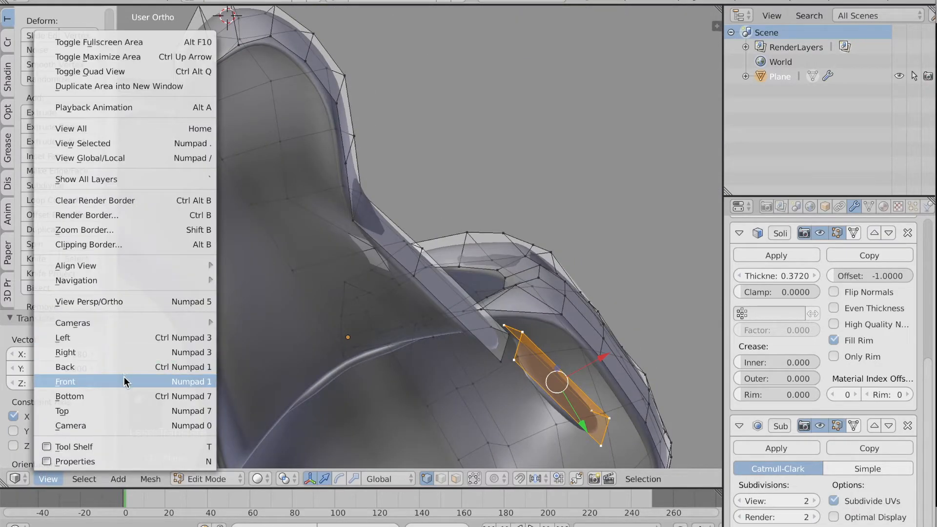
left_click(124, 377)
left_click(47, 478)
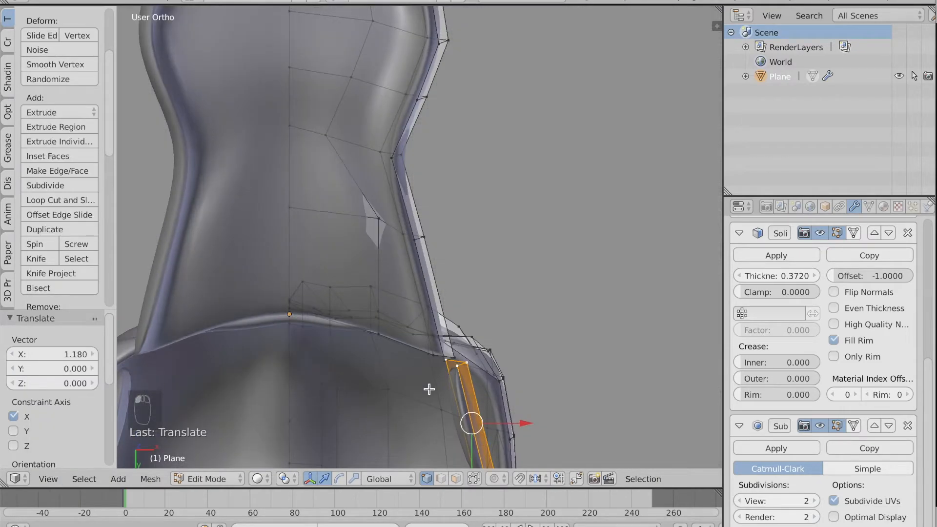
left_click(48, 479)
left_click(117, 396)
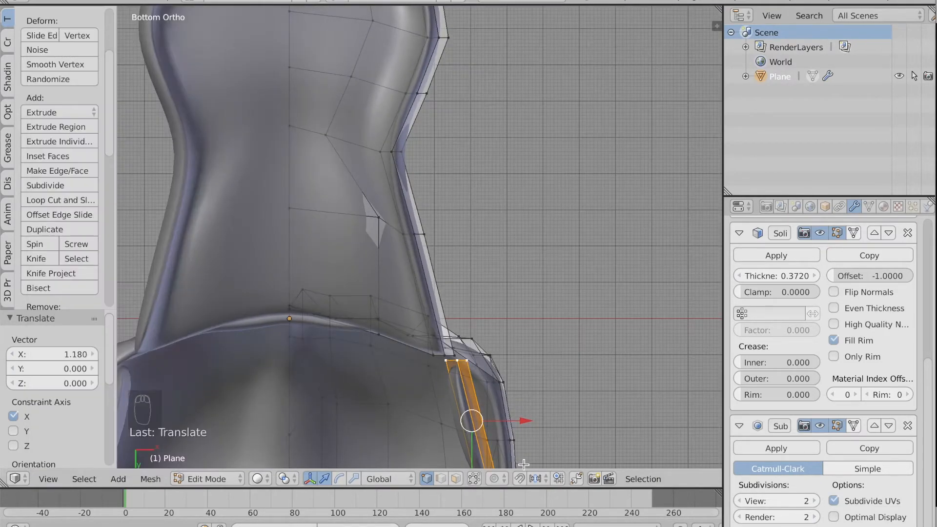
Rotate the duplicated faces -39.9° and move them 0.587 along X, -1.052 along Y and 0.405 up along Z, beneath the shell
key("r")
left_click(586, 330)
key("g")
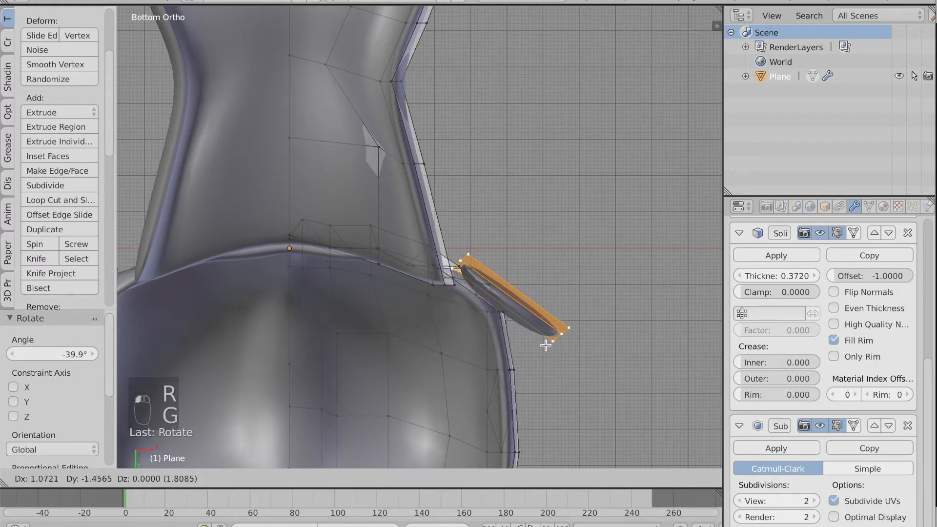
left_click(531, 356)
middle_click_drag(531, 356, 501, 309)
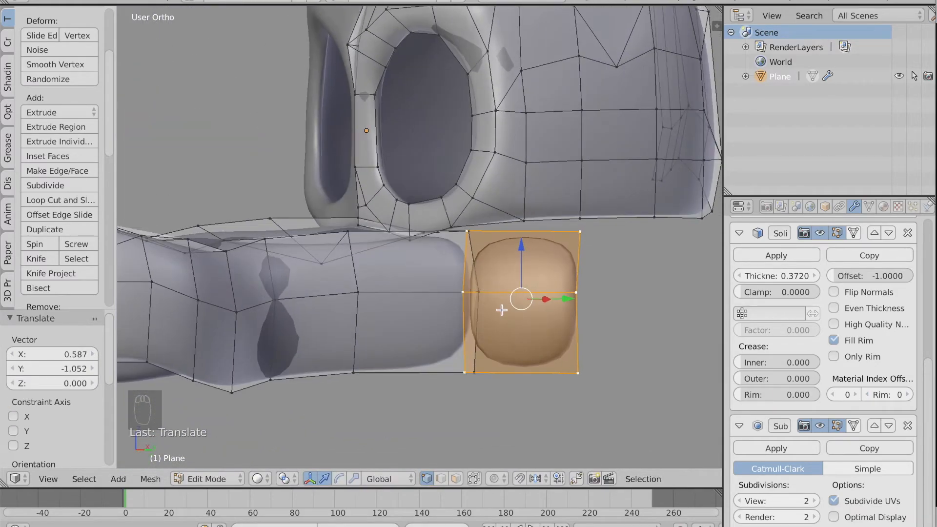
left_click_drag(519, 249, 521, 234)
Circle-select the outer edge vertices of the duplicated side piece in bottom view and move them inward against the shell's side
right_click(564, 221)
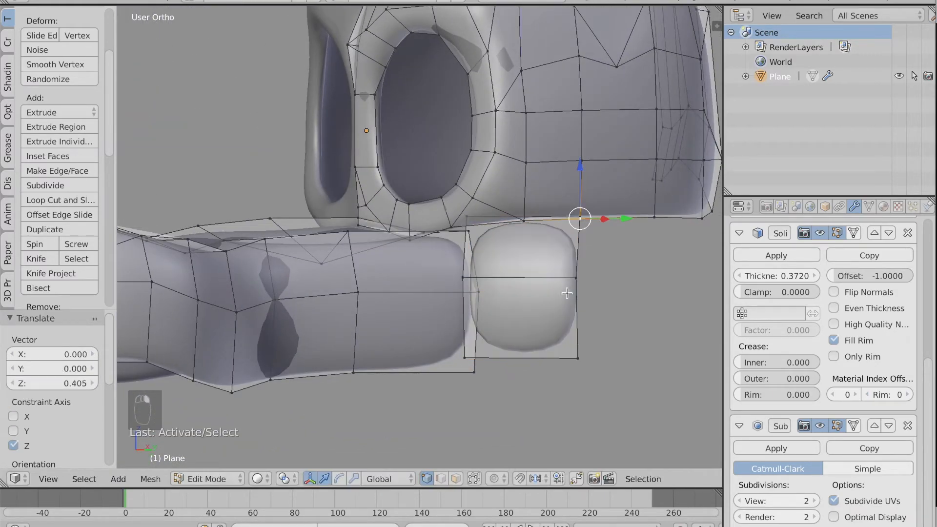
left_click(53, 478)
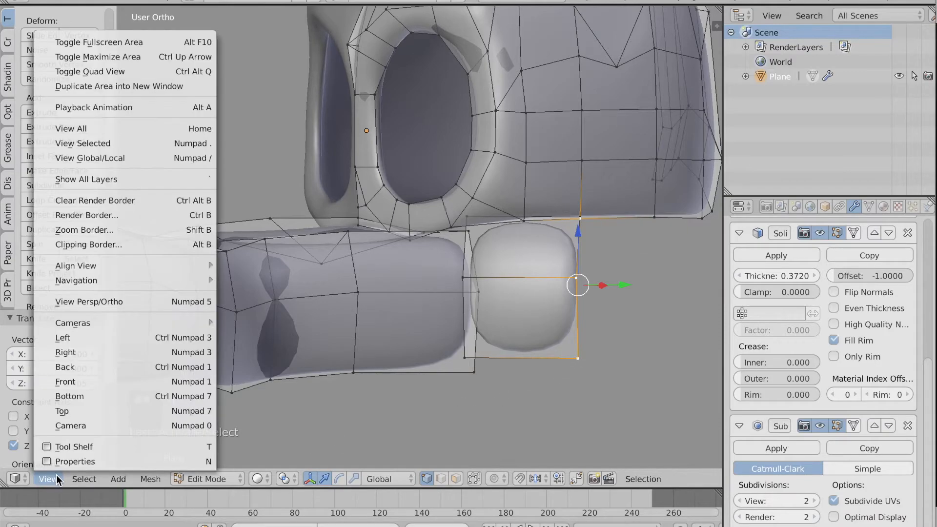
left_click(93, 390)
key("g")
left_click(523, 368)
key("super+z")
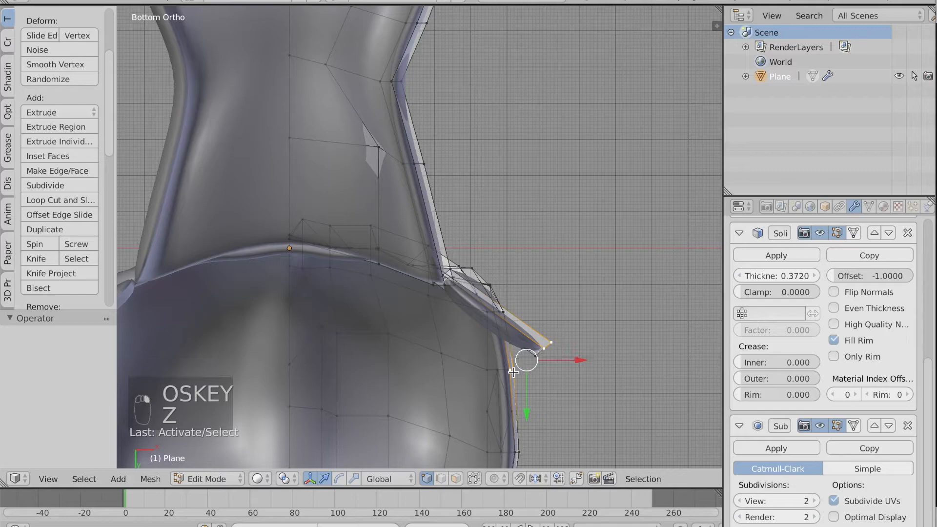
key("a")
key("c")
key("g")
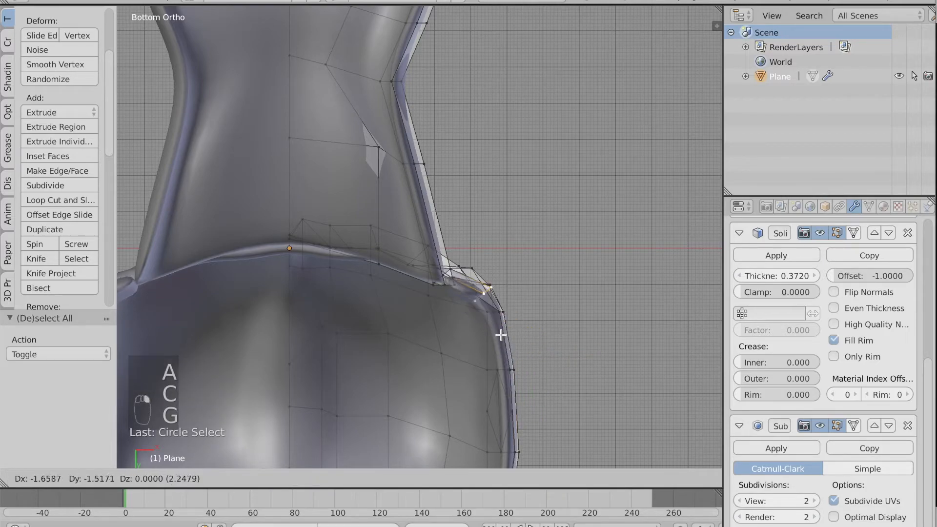
left_click(512, 350)
Extrude the side piece's end edge three times along the shell's side, rotating the first two segments to follow the curve
key("e")
left_click(533, 379)
key("r")
left_click(596, 427)
key("e")
left_click(549, 432)
key("r")
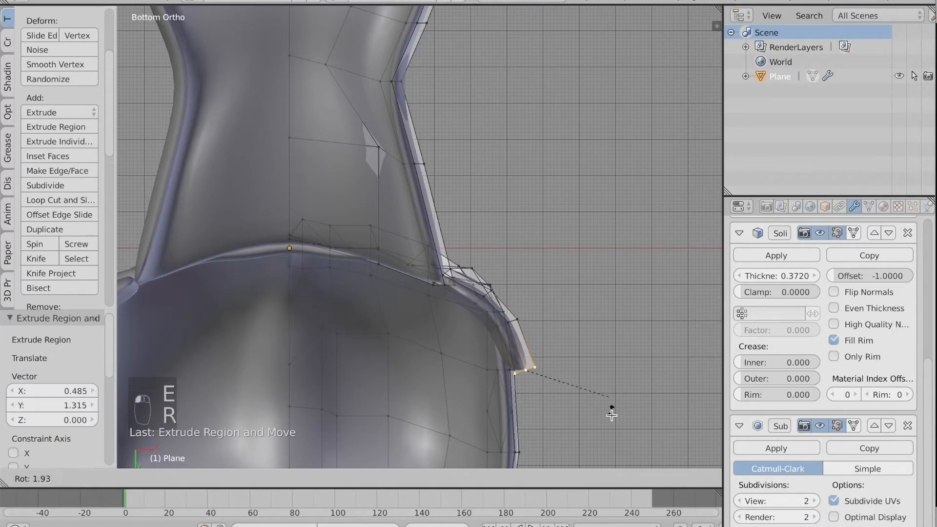
left_click(610, 427)
scroll(610, 427, "down", 5, "shift")
key("e")
left_click(571, 316)
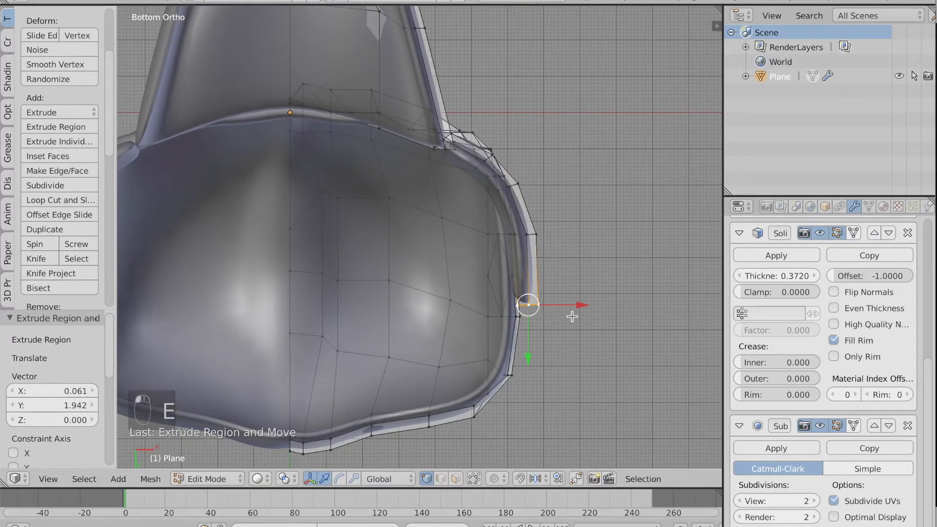
Extrude three more segments around the shell's rear corner, rotating their ends 44.5°, 19.3° and 17.8°
key("e")
left_click(556, 389)
key("r")
left_click(592, 455)
key("e")
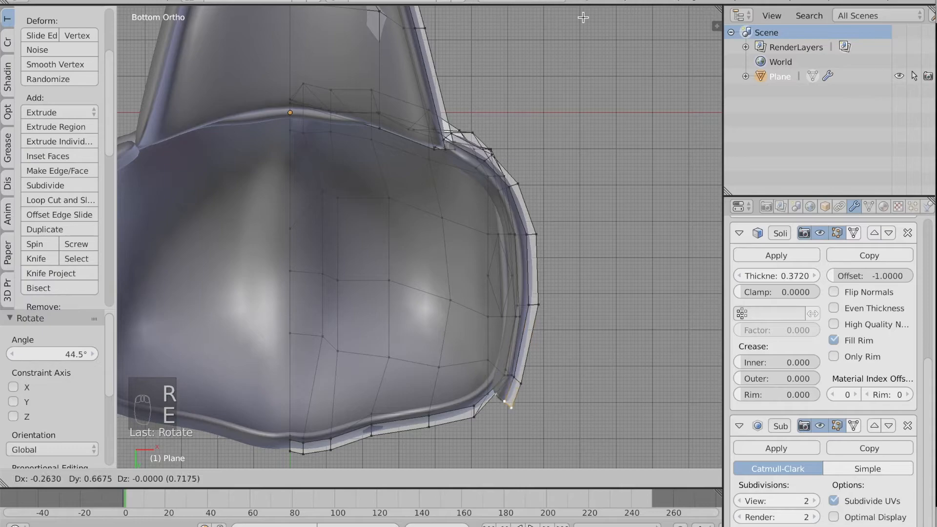
left_click(566, 20)
key("r")
left_click(605, 442)
key("e")
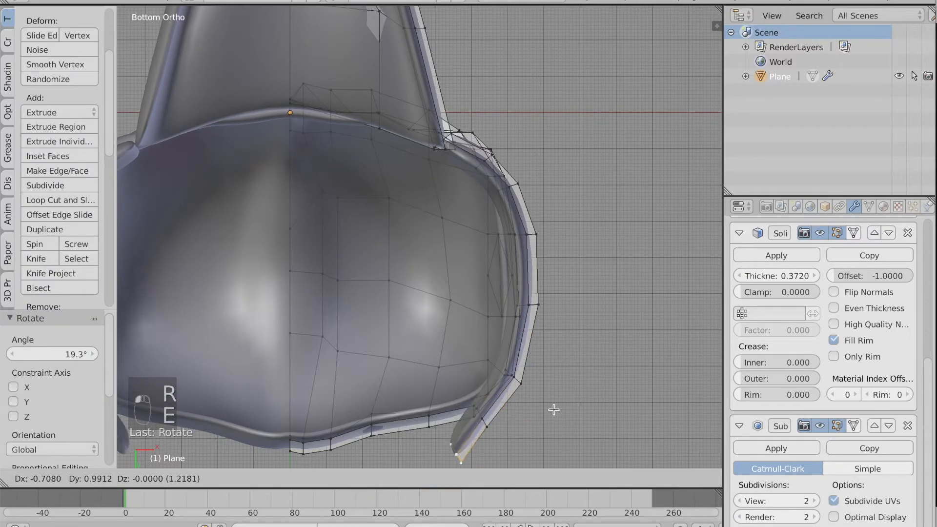
left_click(540, 382)
key("r")
left_click(624, 433)
Continue extruding the band along the shell's back until it reaches the mirror centreline, rotating the first segment's end to match the outline
middle_click_drag(410, 457, 474, 440, "shift")
key("e")
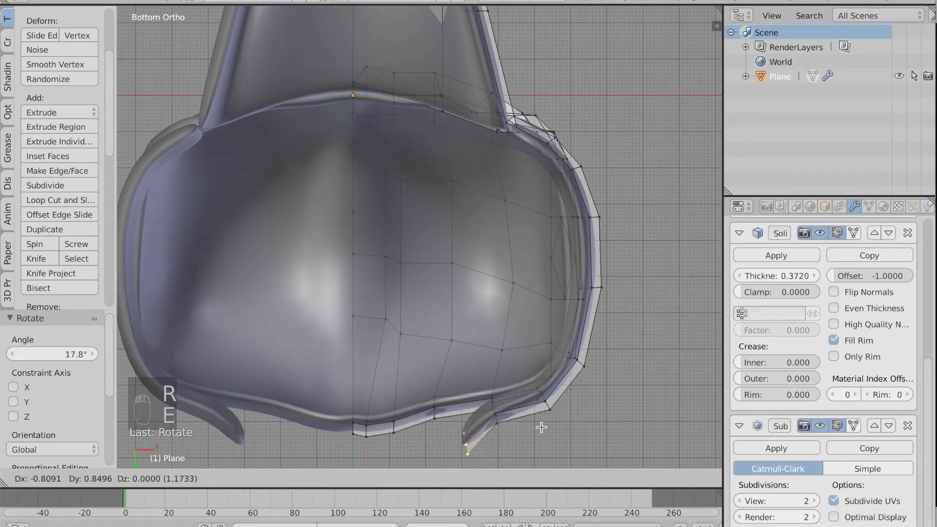
left_click(506, 406)
key("r")
left_click(563, 439)
key("r")
left_click(562, 436)
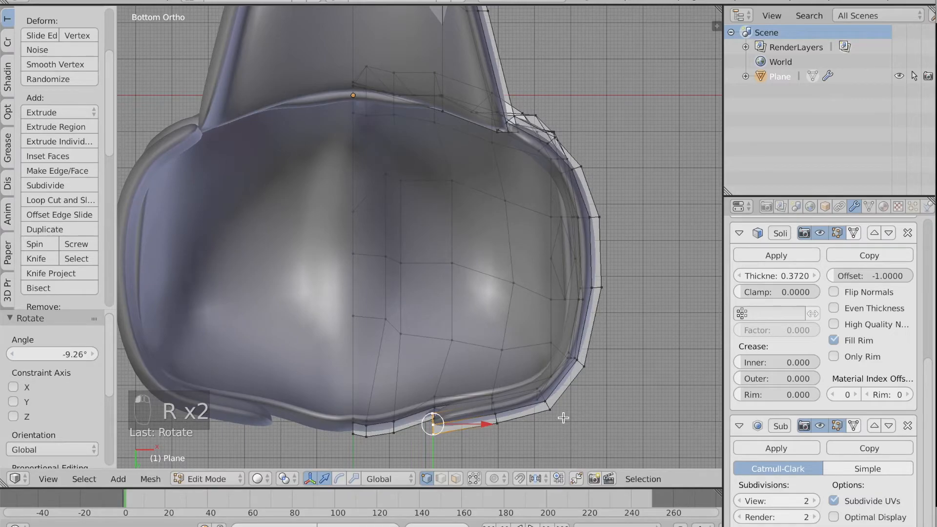
key("e")
left_click(497, 431)
key("e")
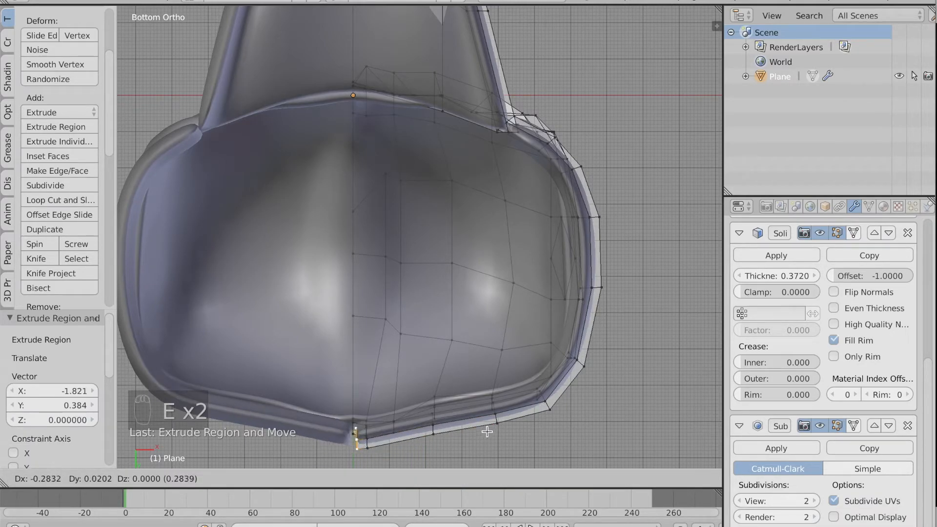
left_click(485, 430)
Select vertices on the shell's lower rear edge and lower them along Z toward the new band
middle_click_drag(485, 429, 499, 411)
key("Tab")
scroll(500, 412, "down", 2)
key("Tab")
middle_click_drag(557, 333, 496, 310)
key("a")
key("a")
key("c")
left_click_drag(497, 235, 498, 224)
right_click(451, 212)
left_click_drag(450, 161, 392, 231)
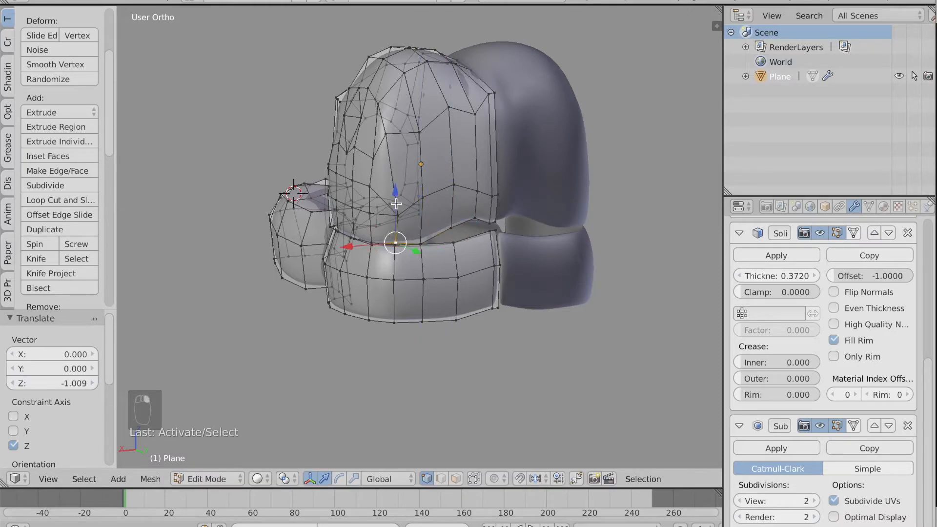
Lower the remaining rear edge vertices by 0.635 to close the gap and raise one neighbouring vertex 0.224 along Z
left_click_drag(395, 194, 396, 197)
right_click(452, 227)
left_click_drag(450, 168, 491, 203)
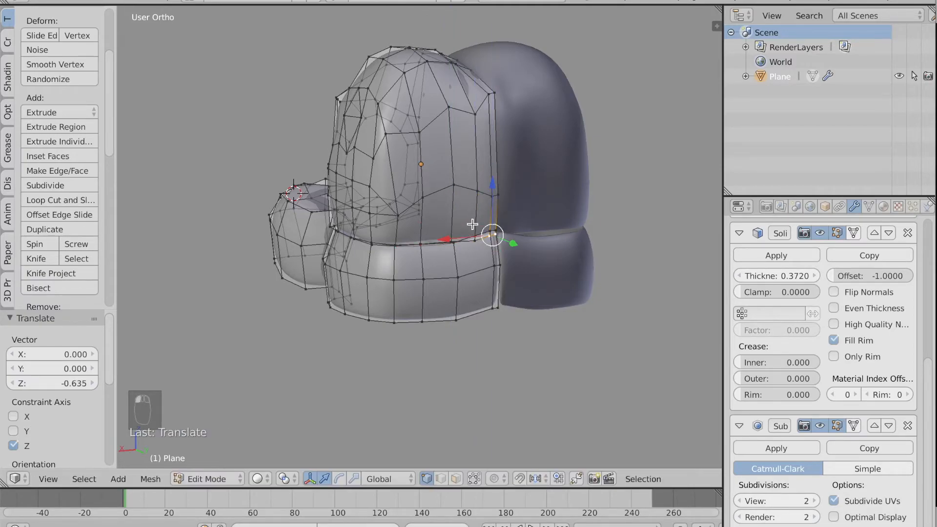
key("a")
middle_click_drag(478, 211, 457, 234)
left_click_drag(478, 192, 481, 190)
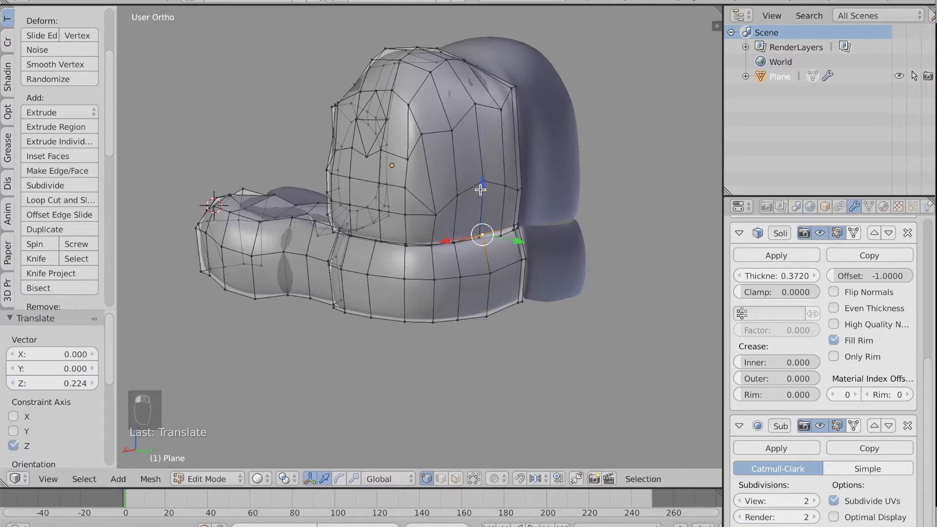
Select vertices along the band's lower rear edge and raise them along Z, one of them by 0.631
key("a")
middle_click_drag(451, 194, 449, 313)
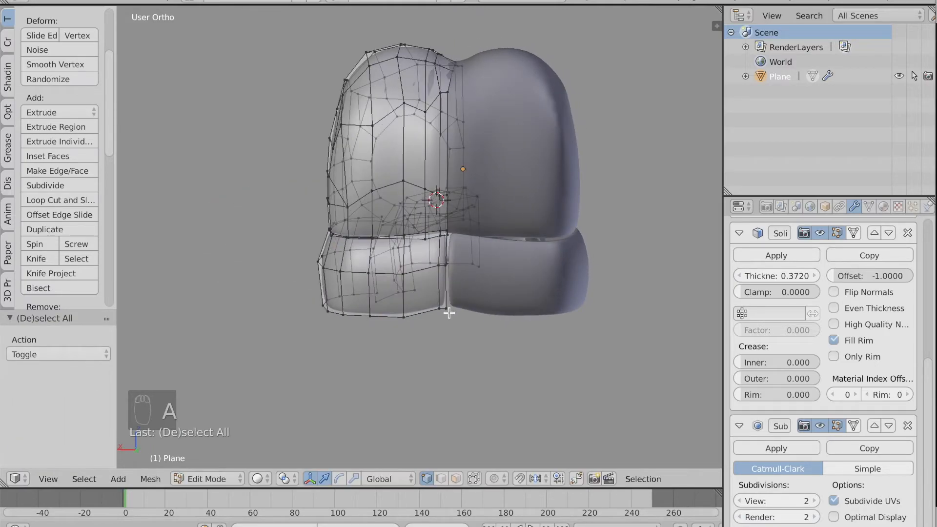
left_click_drag(443, 277, 403, 243)
key("a")
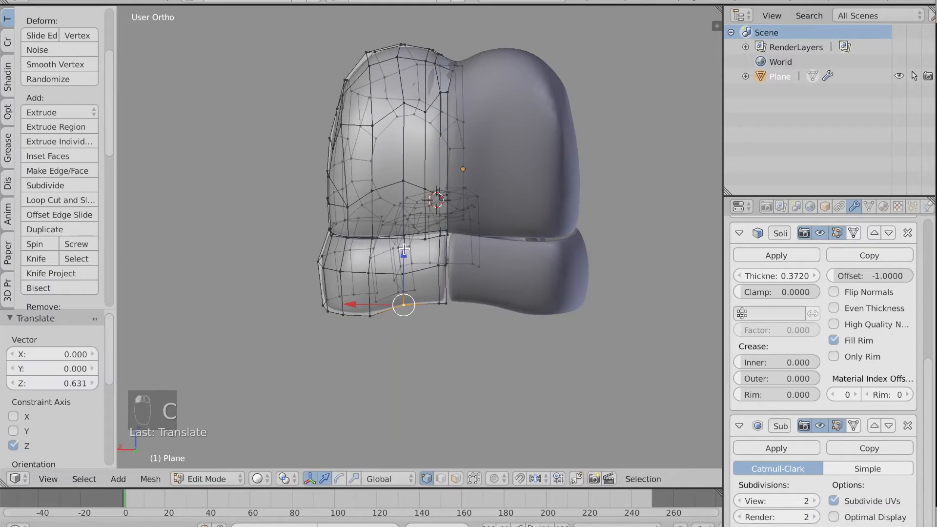
middle_click_drag(403, 243, 448, 302)
left_click_drag(400, 269, 401, 252)
middle_click_drag(400, 252, 439, 284)
left_click_drag(451, 253, 452, 221)
Adjust the height of further vertices on the band's lower edge to shape its arched side, and return to Object Mode
left_click_drag(412, 267, 416, 288)
left_click_drag(489, 251, 488, 234)
middle_click_drag(454, 253, 505, 263)
right_click(418, 314)
left_click_drag(418, 267, 415, 259)
middle_click_drag(415, 260, 420, 262)
left_click_drag(469, 243, 468, 250)
key("Tab")
Examine the band, snout and shell from the front, side and above
middle_click_drag(468, 250, 468, 250)
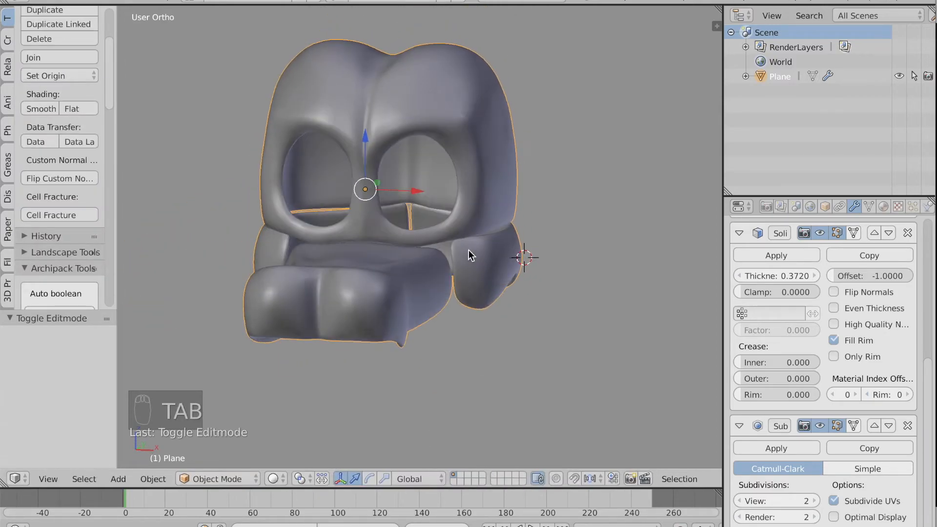
middle_click_drag(409, 233, 409, 238)
scroll(409, 233, "right", 10)
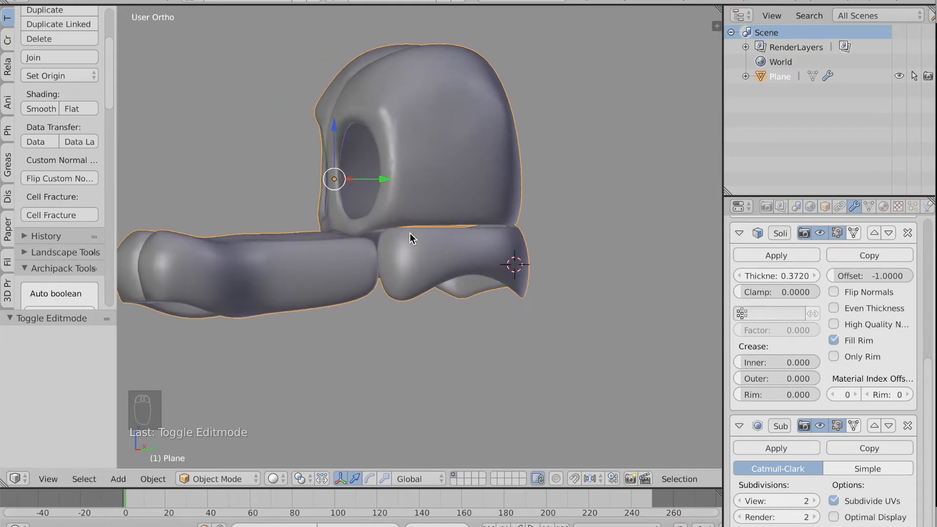
scroll(409, 233, "left", 10)
key("Tab")
key("Tab")
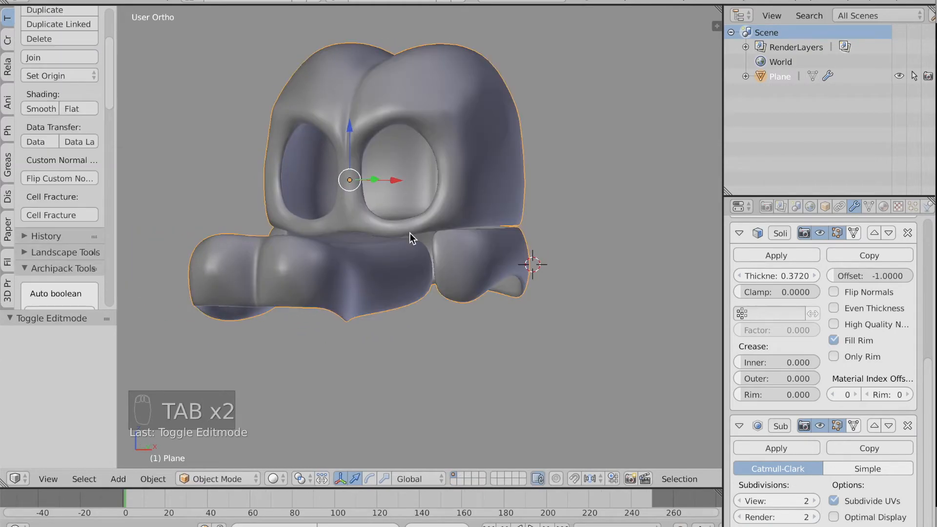
scroll(409, 234, "left", 8)
scroll(409, 232, "right", 10)
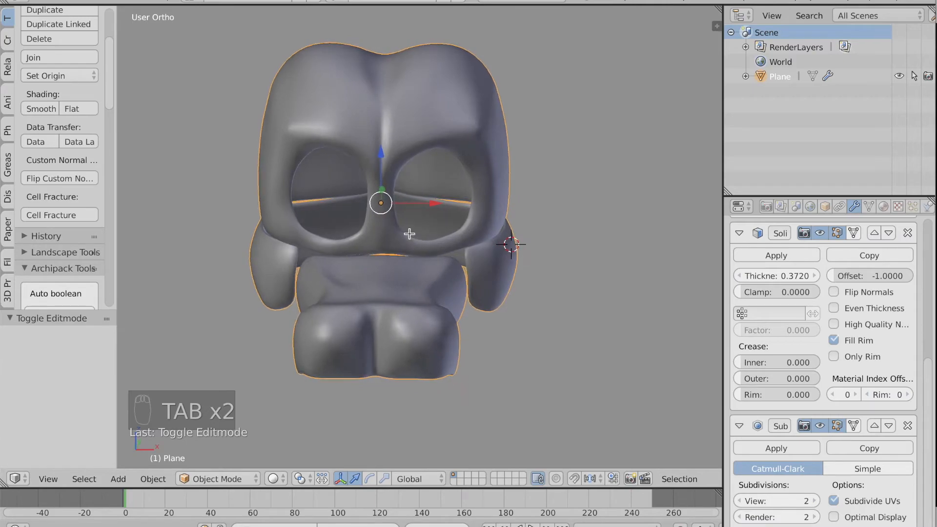
Return to Edit Mode, select two vertices on the band's side and move them 0.576 outward along X
key("Tab")
right_click(505, 218)
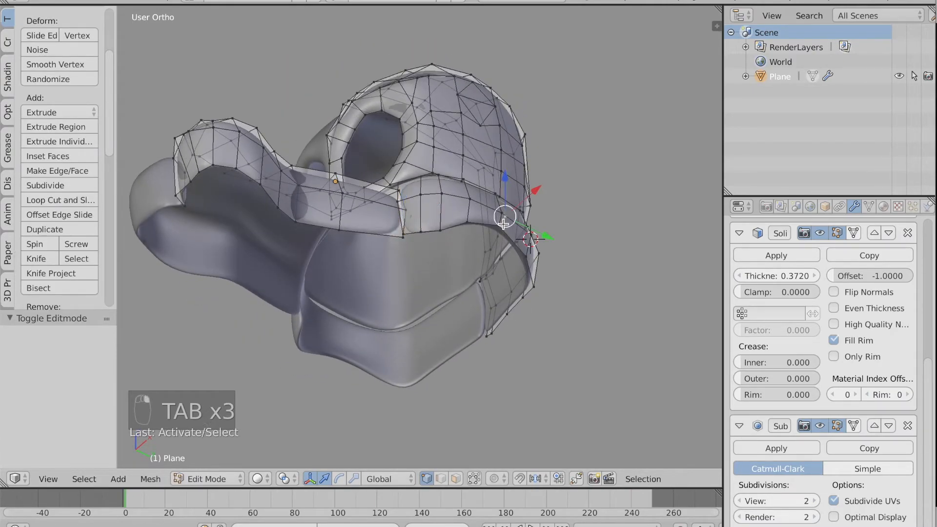
left_click_drag(529, 195, 538, 191)
scroll(538, 192, "down", 10)
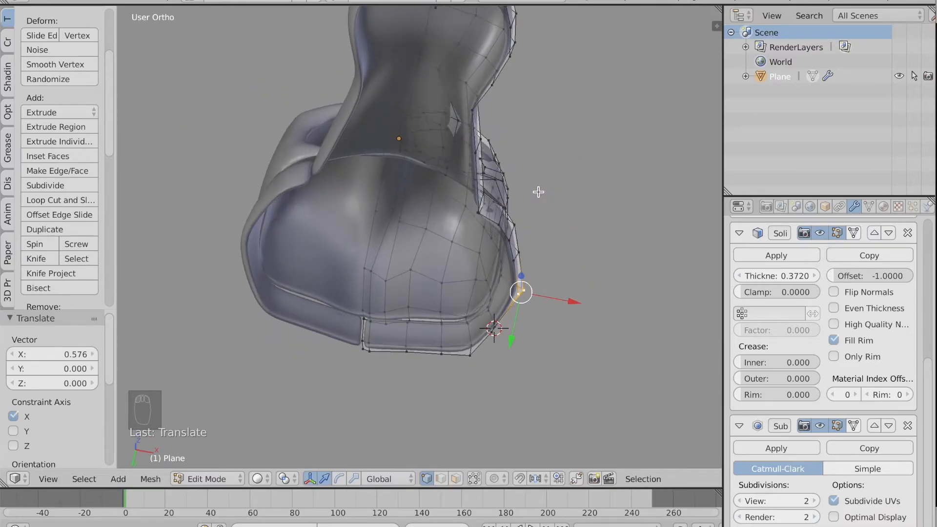
Select the vertices nearer the front of the band's side and move them 0.521 outward along X
right_click(515, 246)
scroll(508, 235, "up", 8)
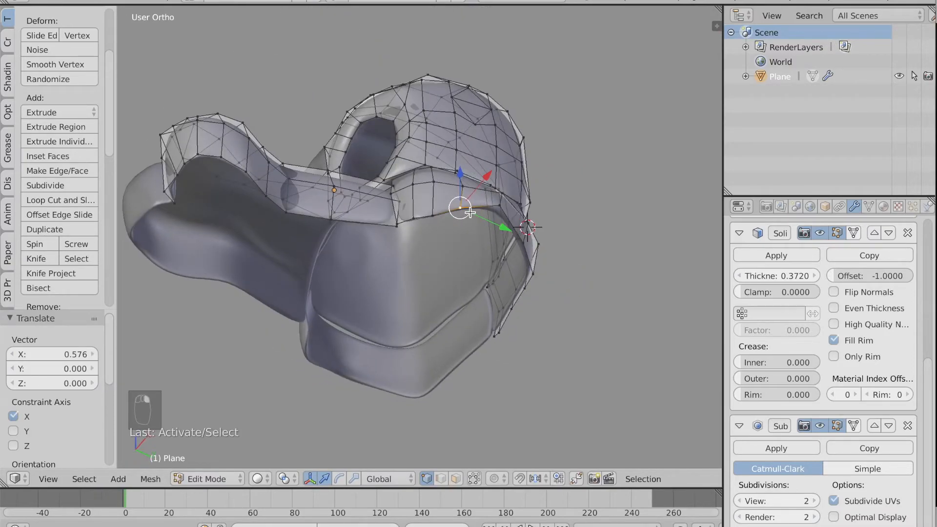
left_click_drag(486, 177, 483, 170)
scroll(483, 171, "down", 5)
scroll(505, 172, "down", 6)
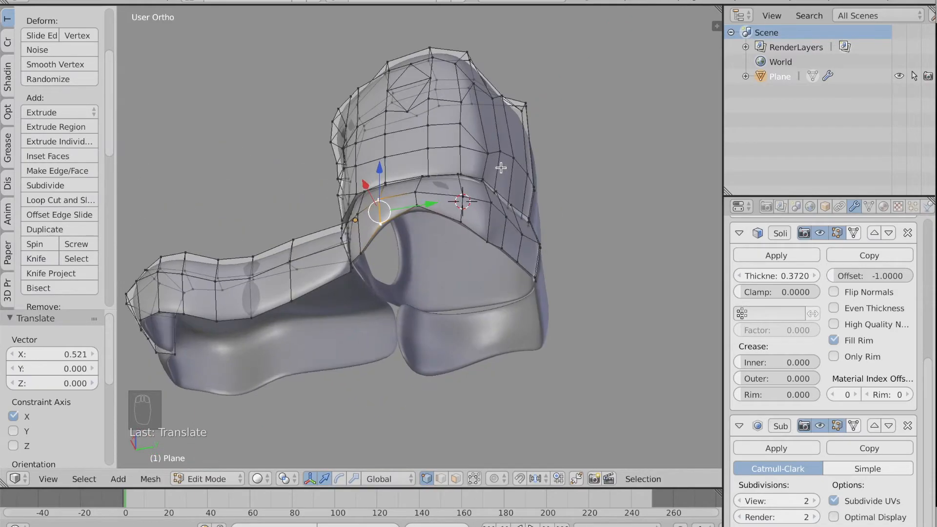
Select two further vertices on the band's side and move them 0.586 outward along X
right_click(466, 198)
scroll(466, 198, "down", 5)
key("g")
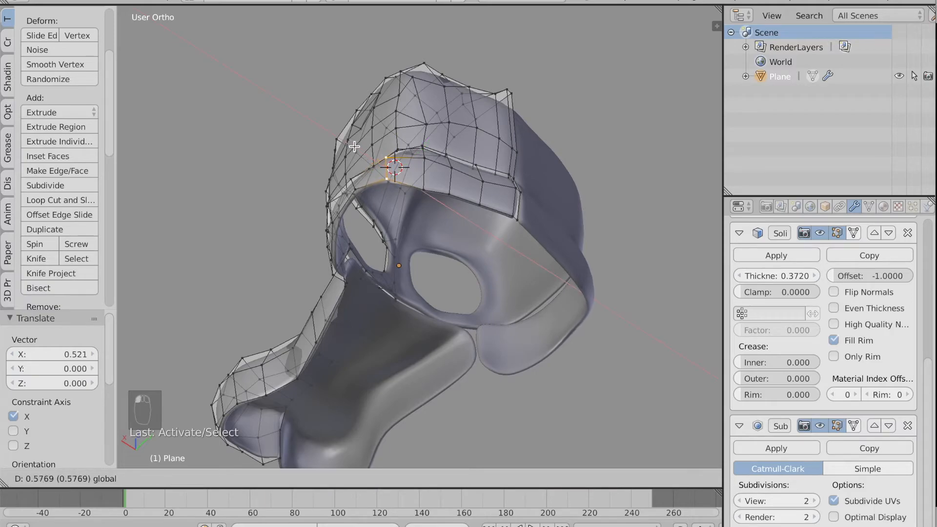
left_click(354, 145)
scroll(355, 146, "down", 5)
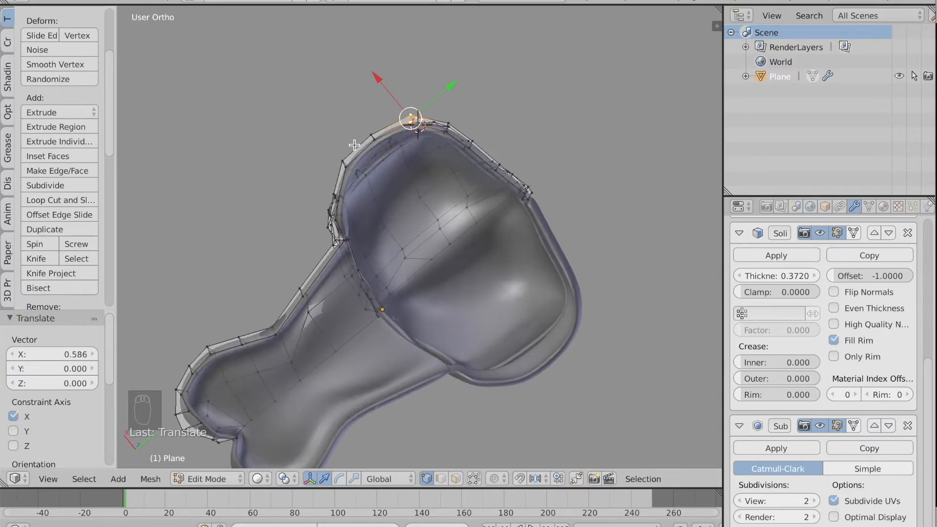
scroll(355, 146, "up", 10)
Switch to Object Mode and increase the Solidify modifier's thickness to 0.7160
key("Tab")
scroll(355, 145, "down", 10)
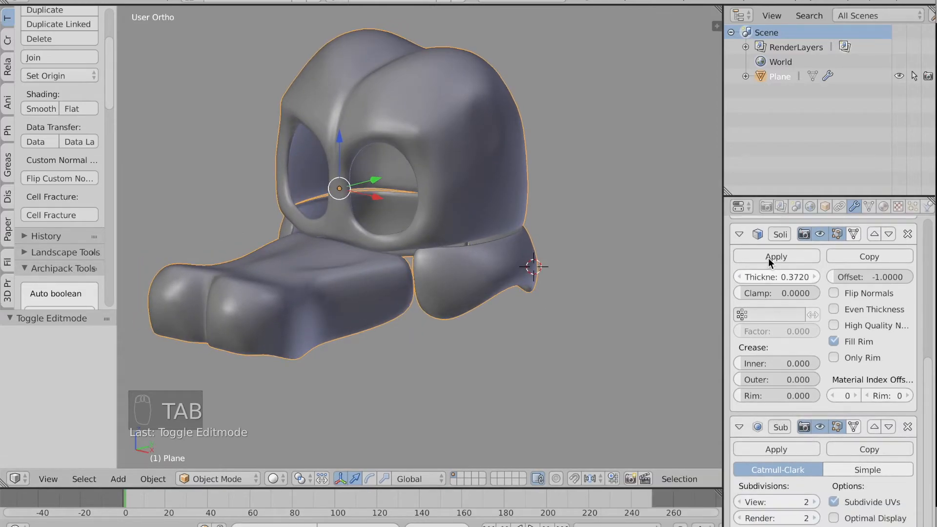
left_click_drag(776, 276, 854, 277)
scroll(561, 302, "down", 10)
scroll(561, 301, "down", 8)
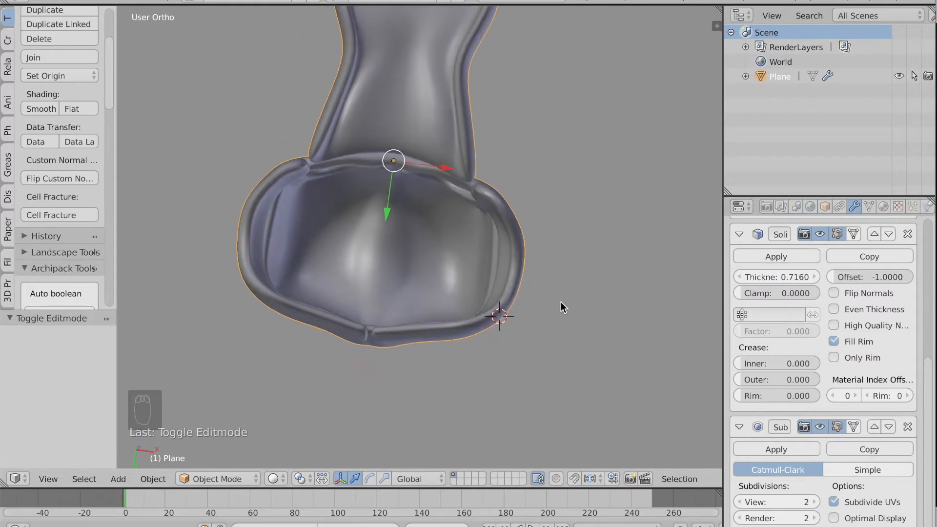
In Edit Mode, select the corner vertices of an upper face on the snout's front lobe and subdivide it with one cut
key("Tab")
scroll(450, 287, "left", 8)
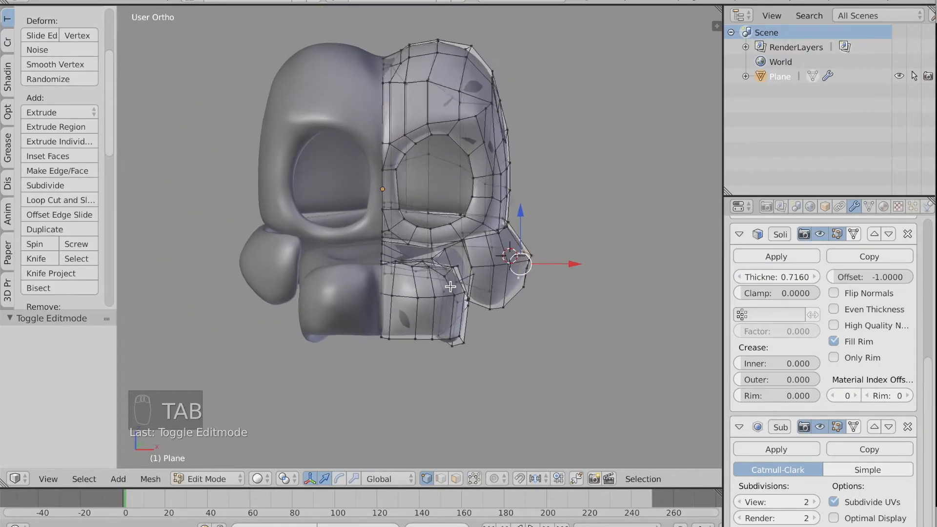
scroll(450, 287, "up", 4)
scroll(449, 287, "left", 4)
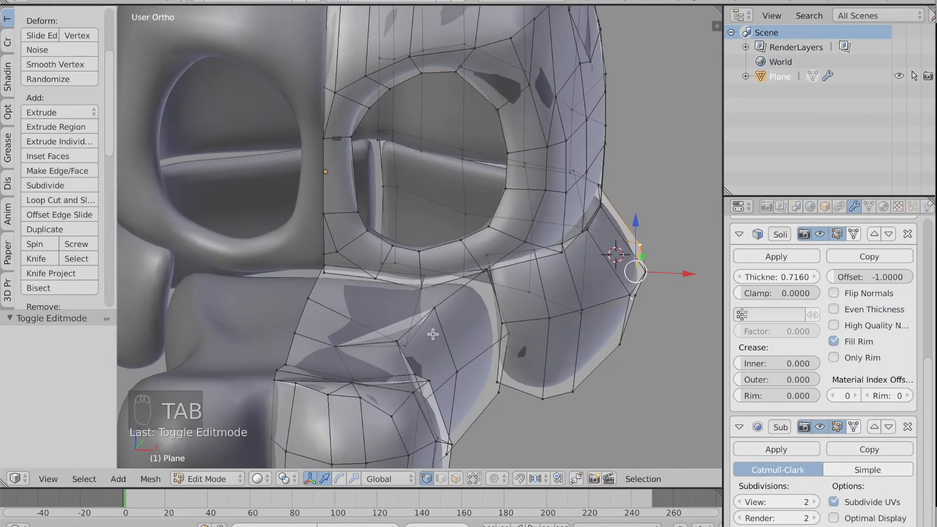
right_click(361, 399)
scroll(361, 399, "down", 5, "shift")
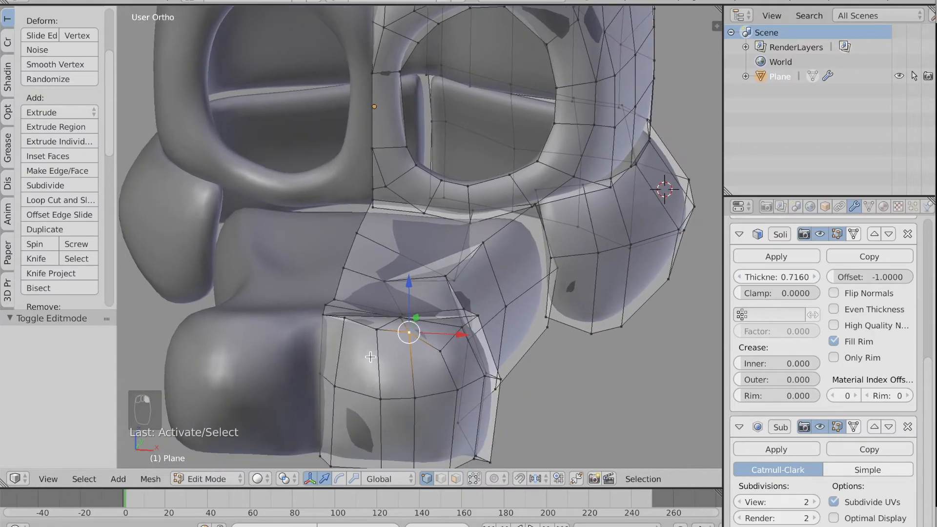
right_click(381, 327, "shift")
right_click(413, 397, "shift")
key("w")
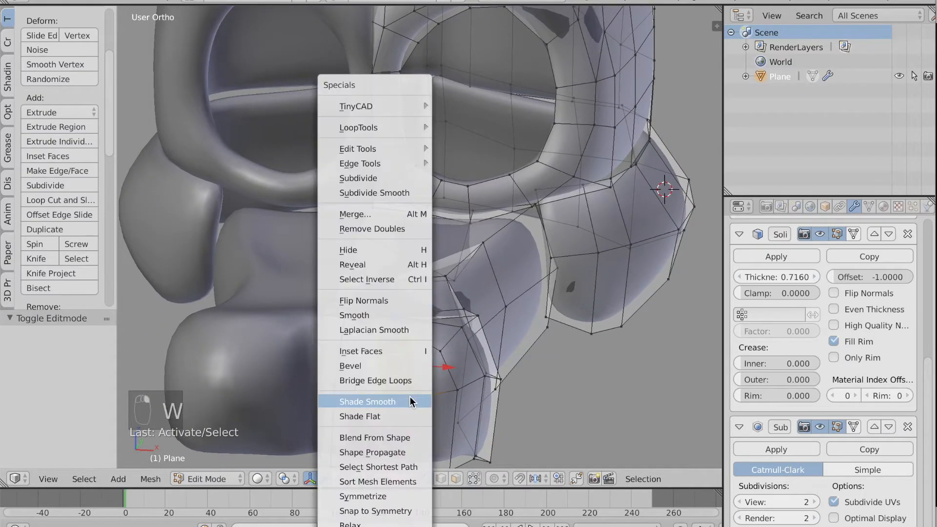
left_click(376, 179)
Delete the centre vertex of the subdivided face on the snout's front lobe to open a nostril hole
right_click(392, 363)
key("x")
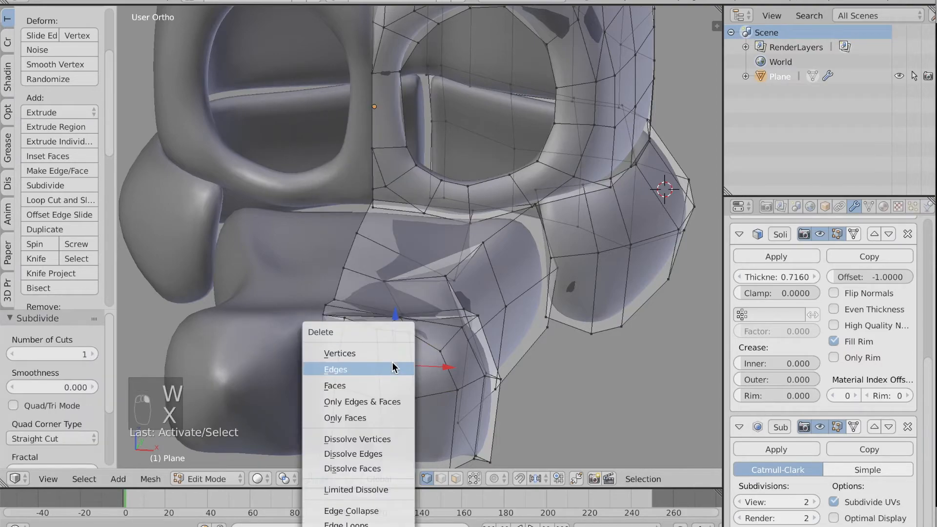
left_click(396, 351)
Fill both upper corners of the nostril hole with triangular faces made from their neighbouring vertices
right_click(385, 358)
right_click(395, 331, "shift")
right_click(377, 327, "shift")
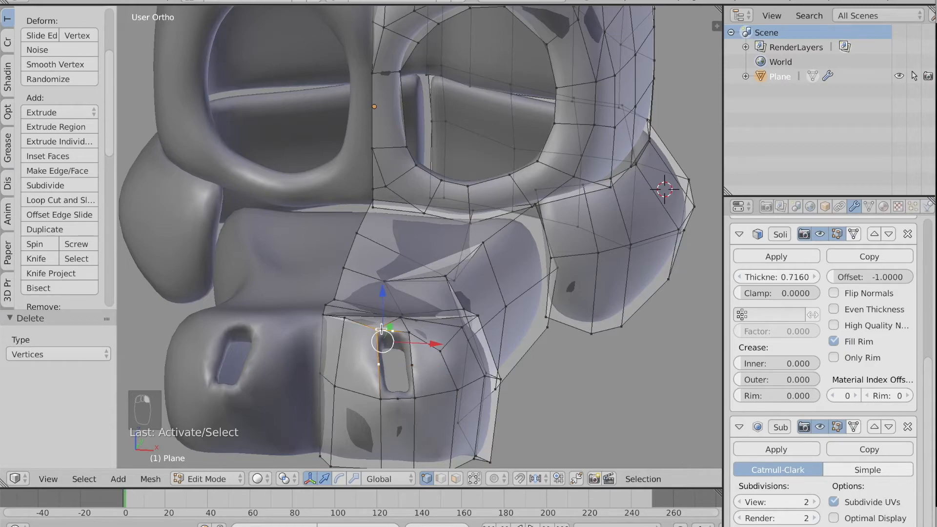
key("f")
right_click(399, 324)
right_click(394, 335)
right_click(407, 334, "shift")
right_click(411, 361, "shift")
key("f")
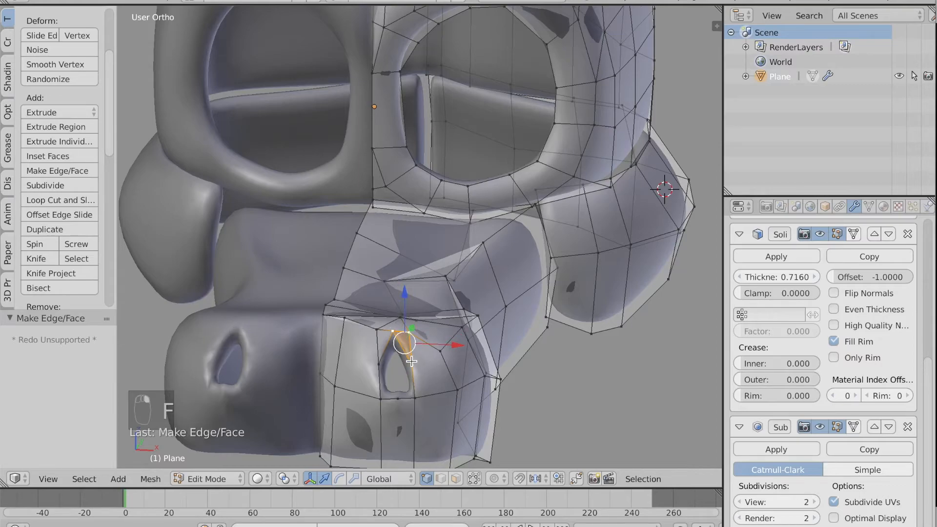
Fill both lower corners of the nostril hole with triangular faces to round off its outline
right_click(387, 395)
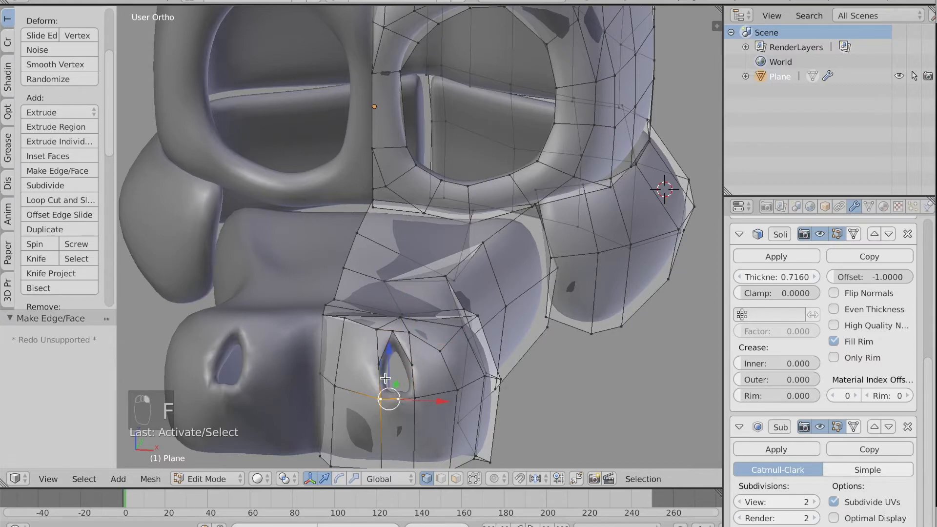
right_click(376, 361, "shift")
key("f")
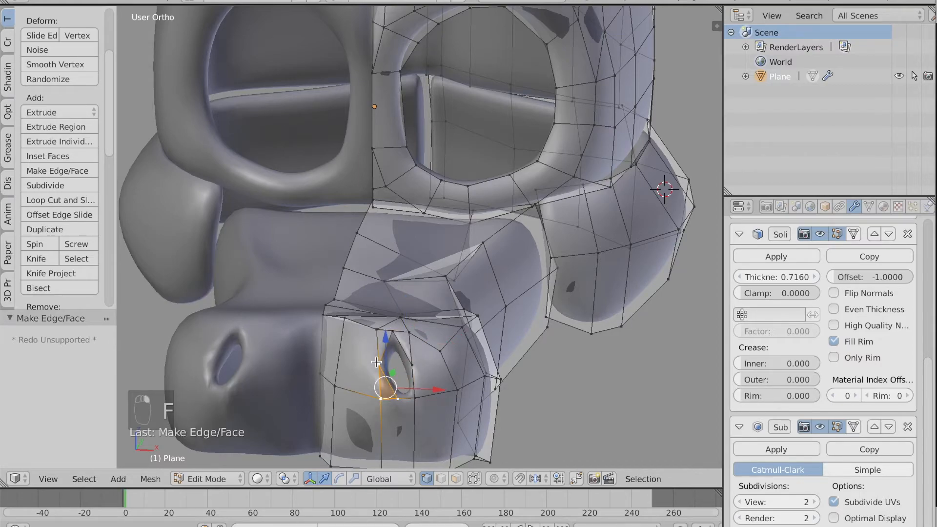
right_click(408, 400)
right_click(398, 401, "shift")
right_click(414, 367, "shift")
key("f")
Reposition vertices around the nostril to make the opening wider and rounder, and return to Object Mode
key("Tab")
middle_click_drag(414, 366, 414, 367)
scroll(414, 367, "down", 2)
key("Tab")
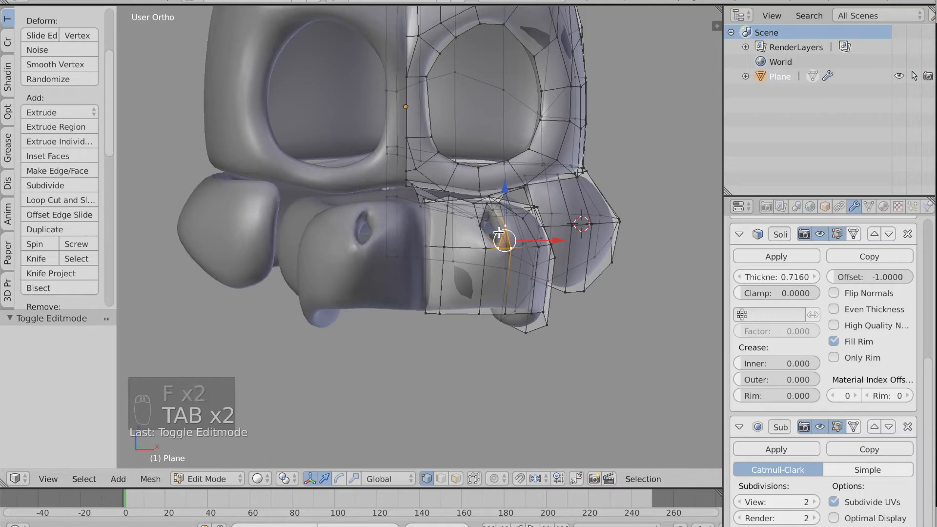
right_click(499, 233)
middle_click_drag(499, 232, 500, 228)
left_click_drag(473, 228, 494, 227)
middle_click_drag(494, 227, 489, 226)
left_click_drag(196, 221, 203, 219)
middle_click_drag(204, 218, 203, 218)
key("Tab")
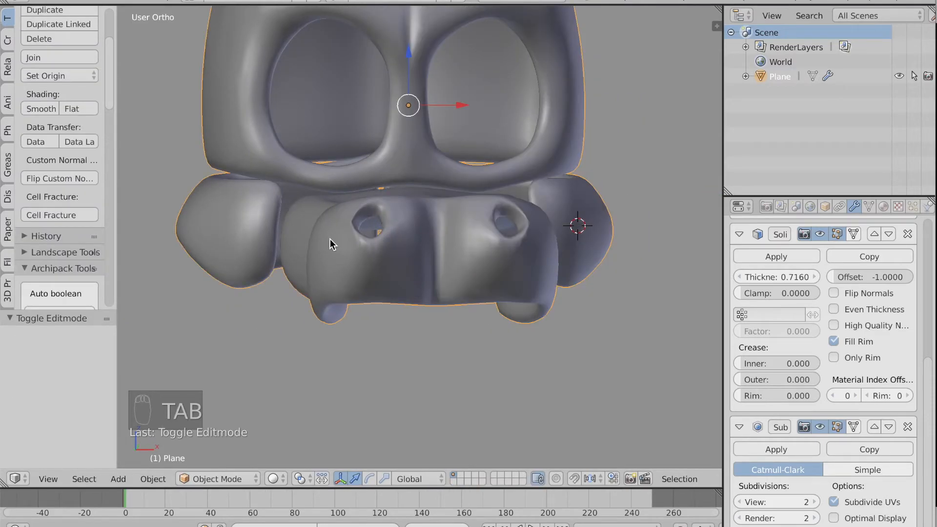
middle_click_drag(330, 238, 329, 239)
scroll(330, 238, "down", 3)
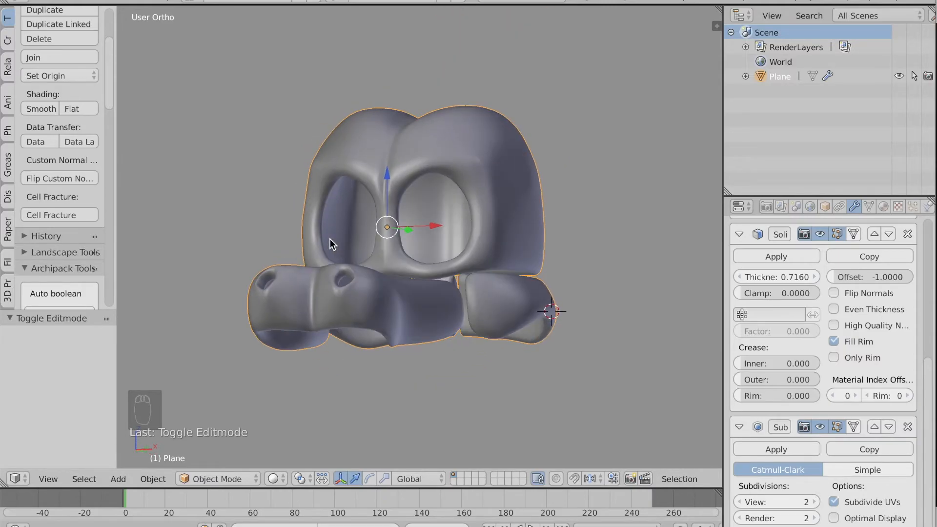
key("ctrl+Up")
left_click(645, 427)
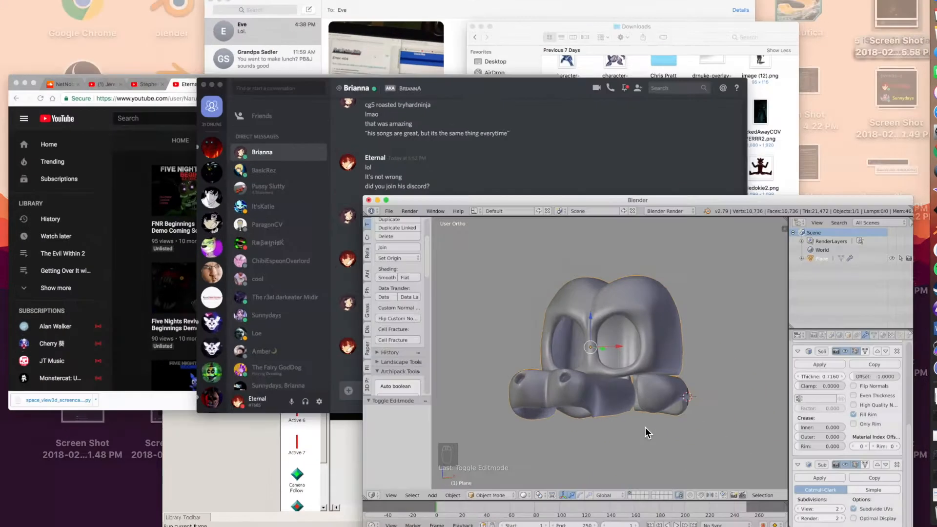
middle_click_drag(514, 362, 514, 362)
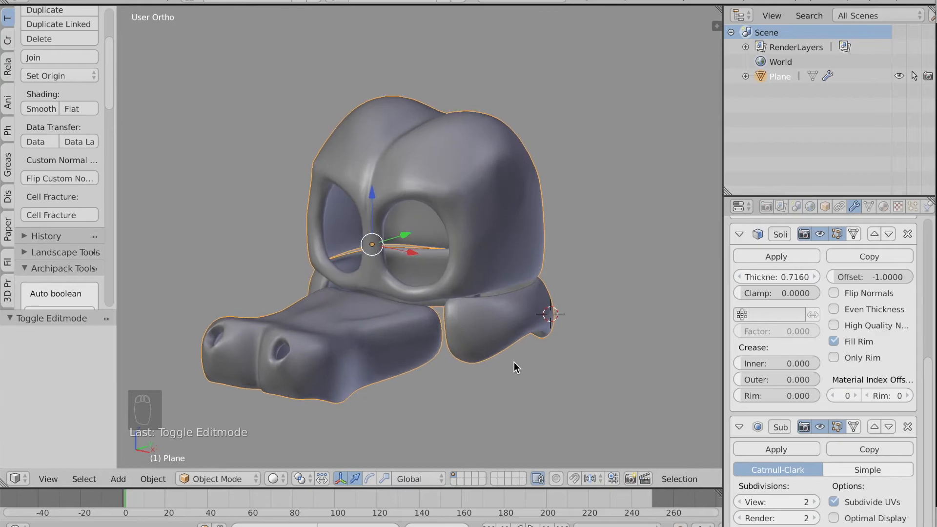
Add a new material to the helmet object
left_click(883, 207)
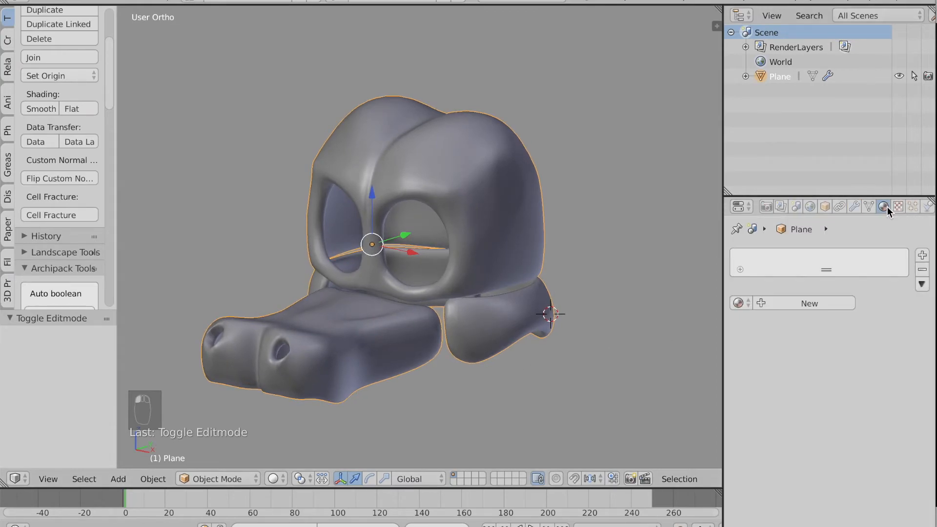
left_click(773, 304)
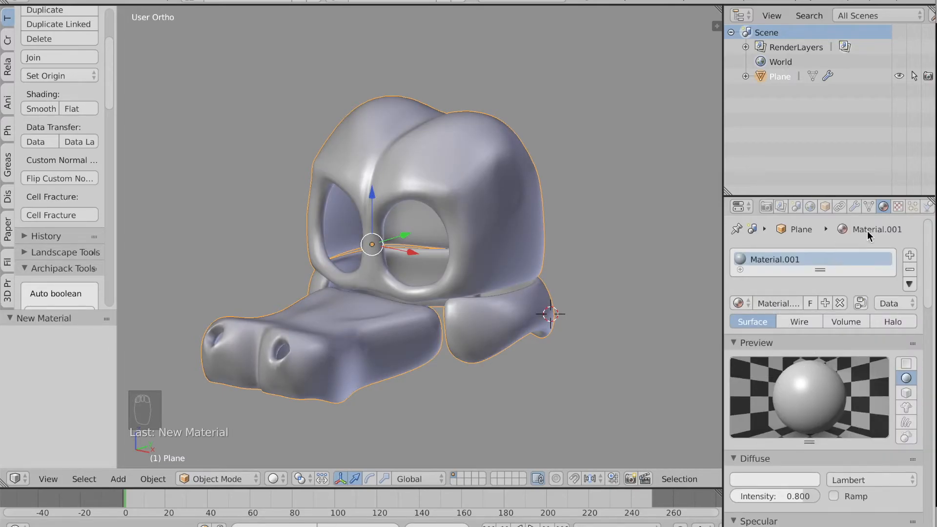
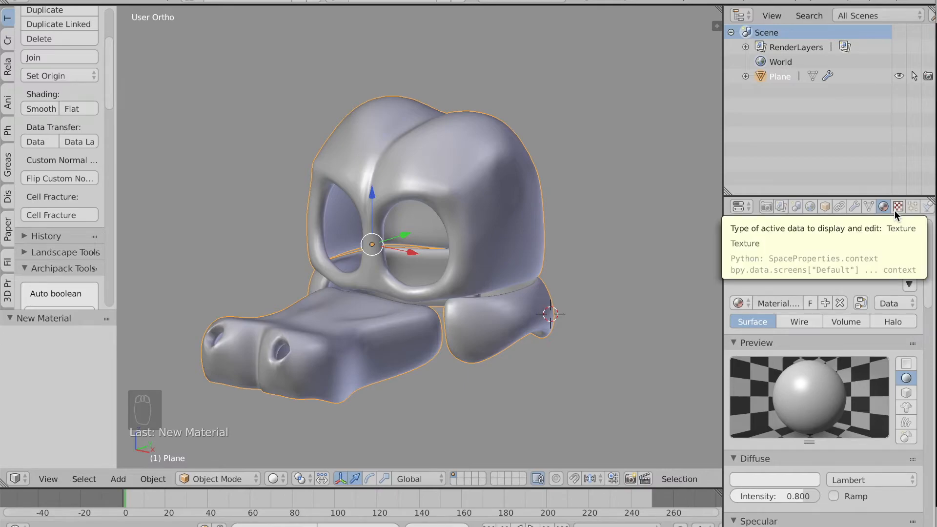
Examine the helmet's overall shape and the snout's proportions from the side and from other angles
scroll(633, 314, "left", 5)
scroll(634, 314, "down", 10)
scroll(634, 314, "right", 5)
scroll(634, 314, "up", 8)
scroll(634, 313, "right", 5)
scroll(670, 343, "left", 6)
scroll(638, 358, "right", 10)
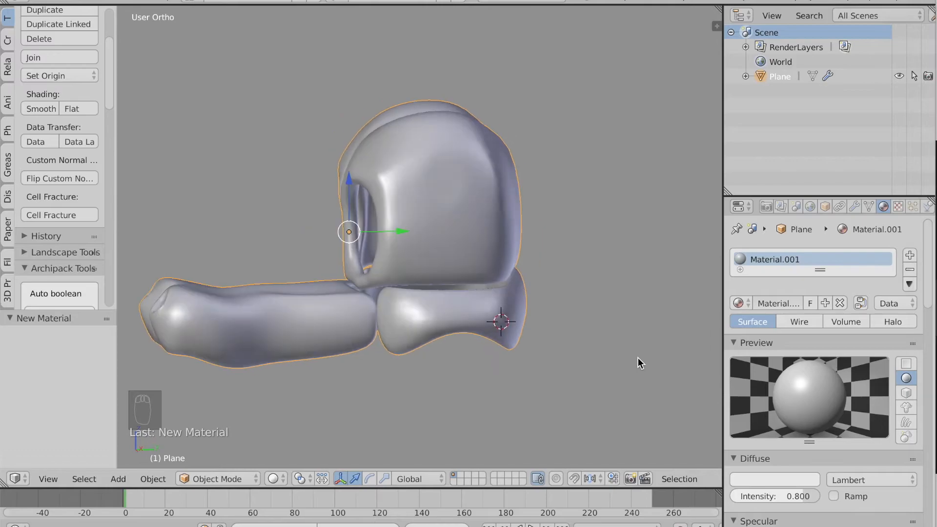
scroll(410, 333, "right", 5)
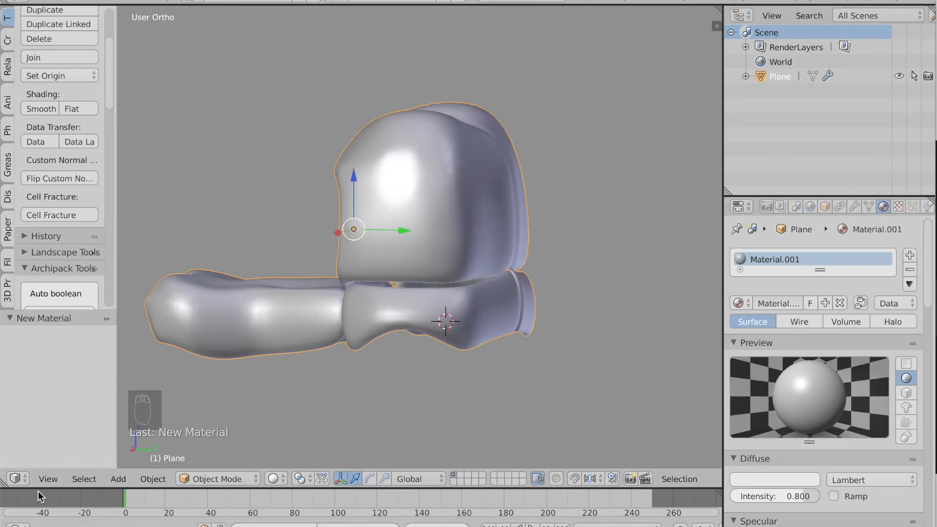
In the right orthographic view, select the snout's front and middle vertices in Edit Mode and move them about 1.7 toward the head along Y
left_click(49, 480)
left_click(115, 352)
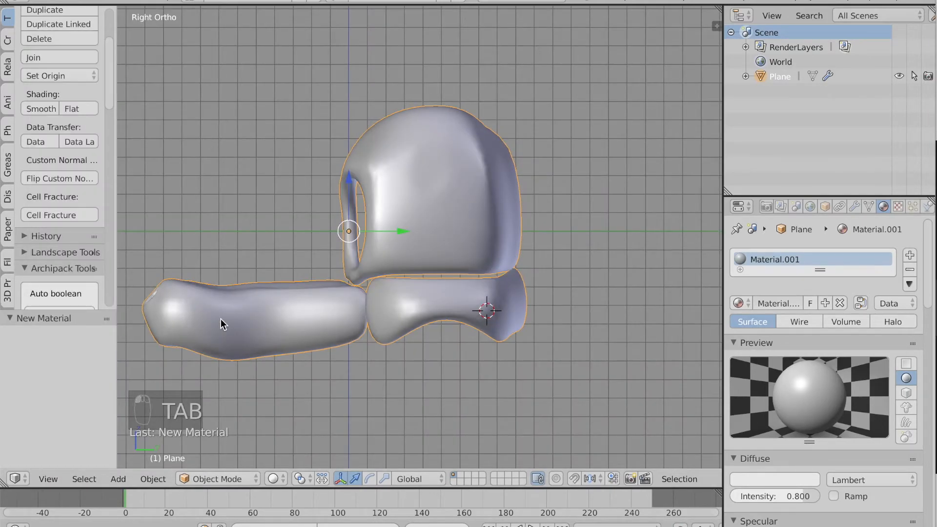
key("Tab")
scroll(253, 325, "left", 5, "shift")
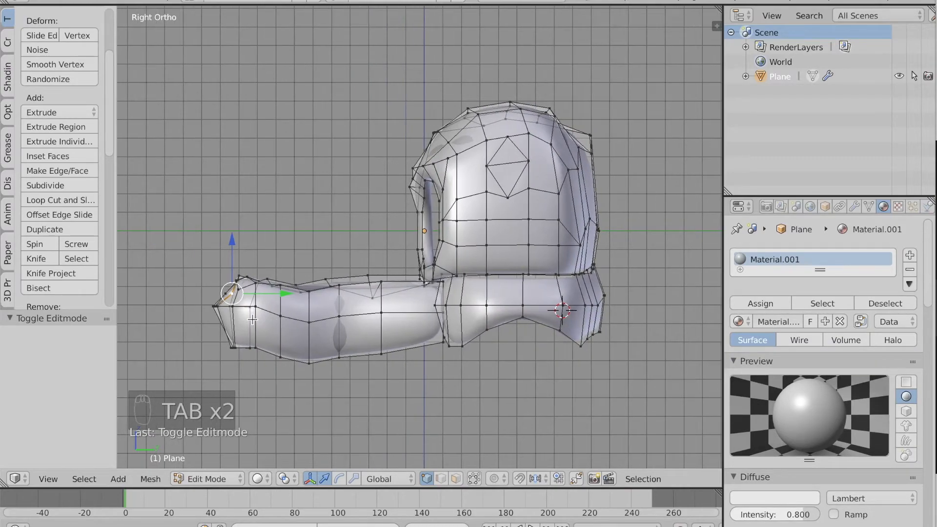
key("a")
key("a")
key("a")
key("c")
left_click_drag(244, 297, 355, 301)
right_click(353, 305)
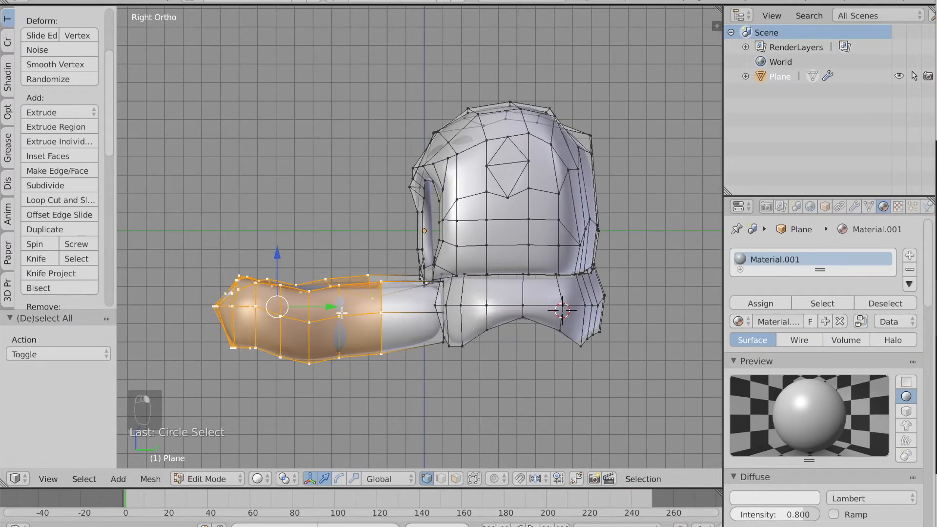
key("g")
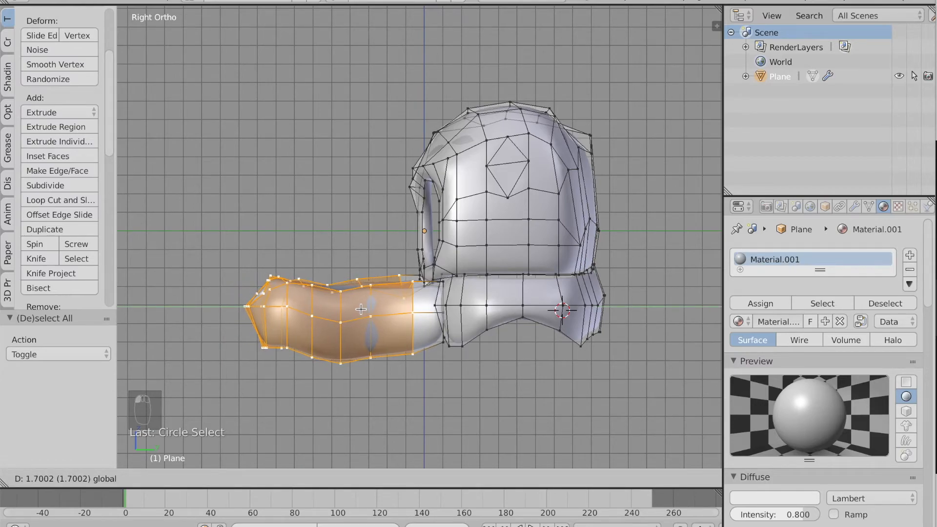
left_click(364, 309)
Circle-select only the front portion of the snout, move it closer to the head, and return to Object Mode
key("a")
key("c")
mouse_move(272, 282)
left_mouse_down()
mouse_move(293, 313)
mouse_move(332, 324)
mouse_move(332, 336)
left_mouse_up()
right_click(331, 337)
left_click(350, 315)
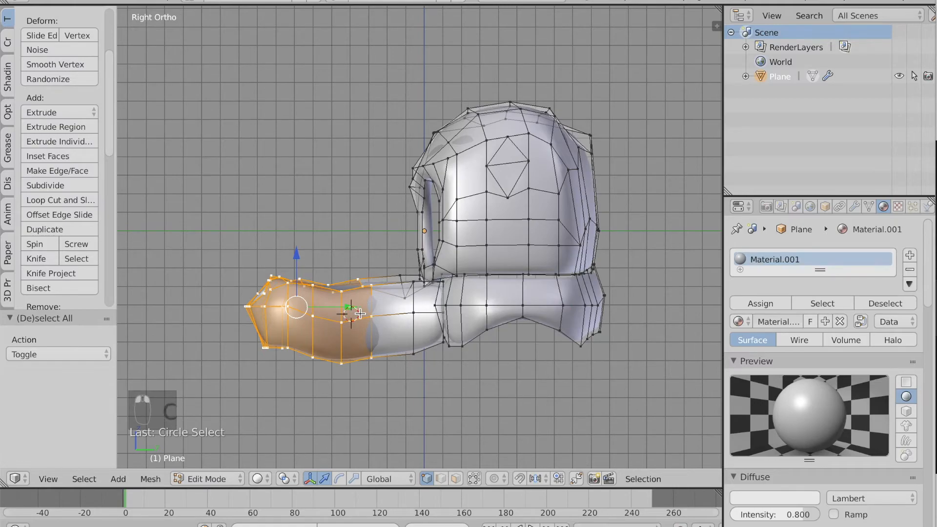
key("g")
left_click_drag(367, 305, 366, 304)
key("Tab")
middle_click_drag(366, 304, 367, 304)
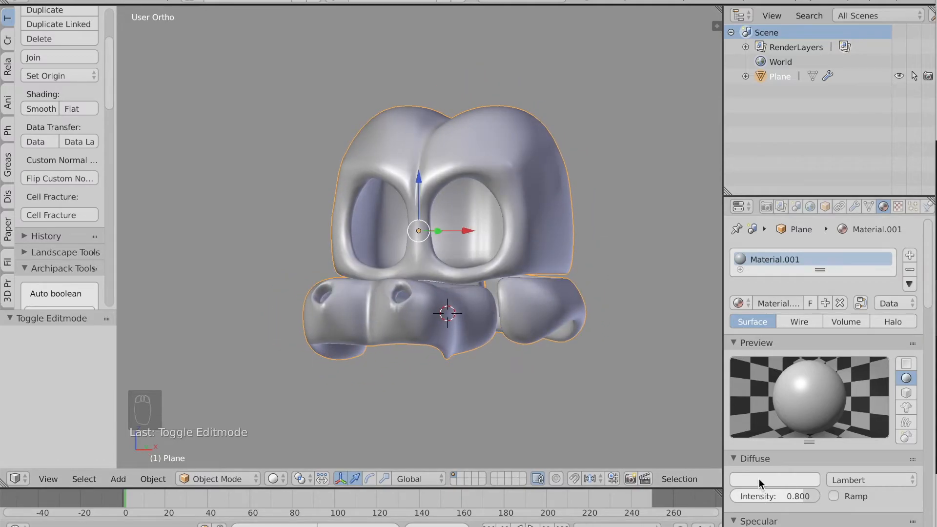
Set the material's diffuse colour to a muted green, hex 64A750
left_click(760, 481)
left_click(766, 481)
left_click_drag(740, 351, 691, 320)
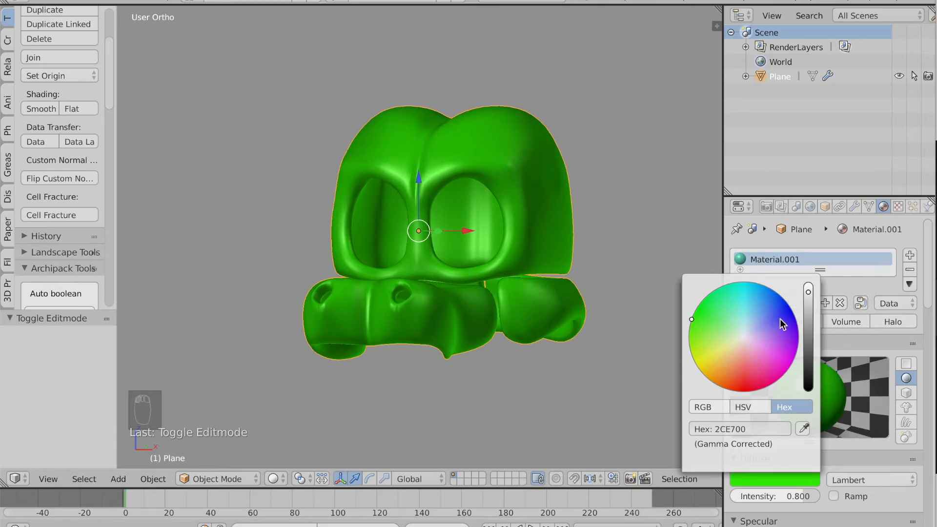
left_click(809, 320)
left_click_drag(717, 348, 716, 329)
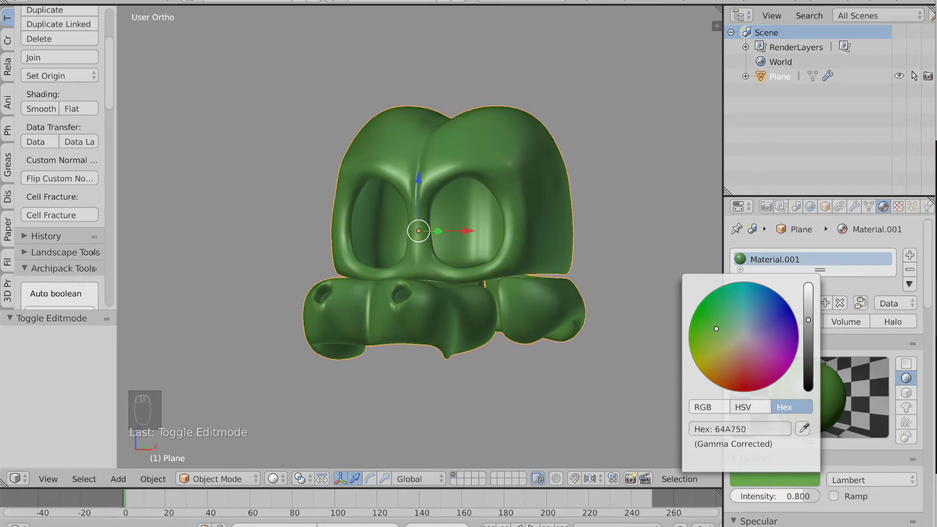
Change the material's specular colour to a light green
middle_click_drag(450, 316, 366, 319)
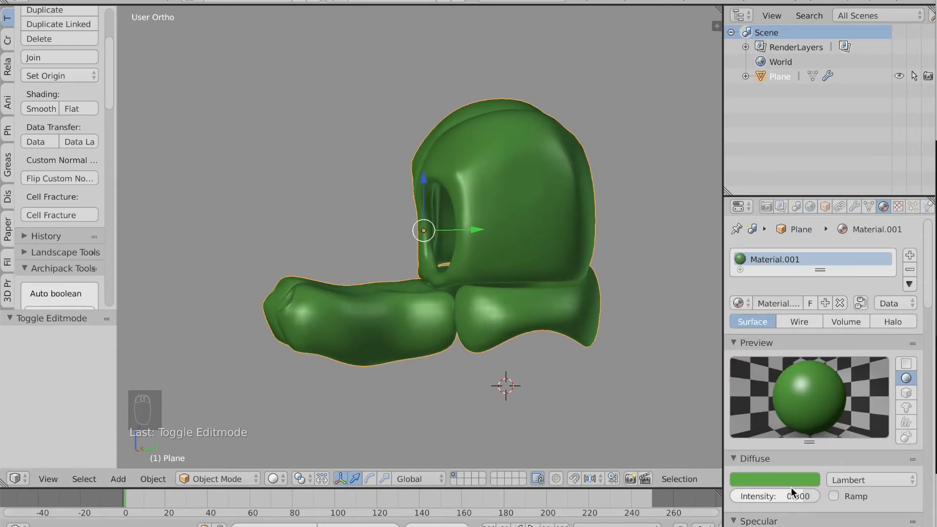
scroll(787, 492, "down", 3)
left_click(792, 472)
left_click_drag(756, 334, 729, 318)
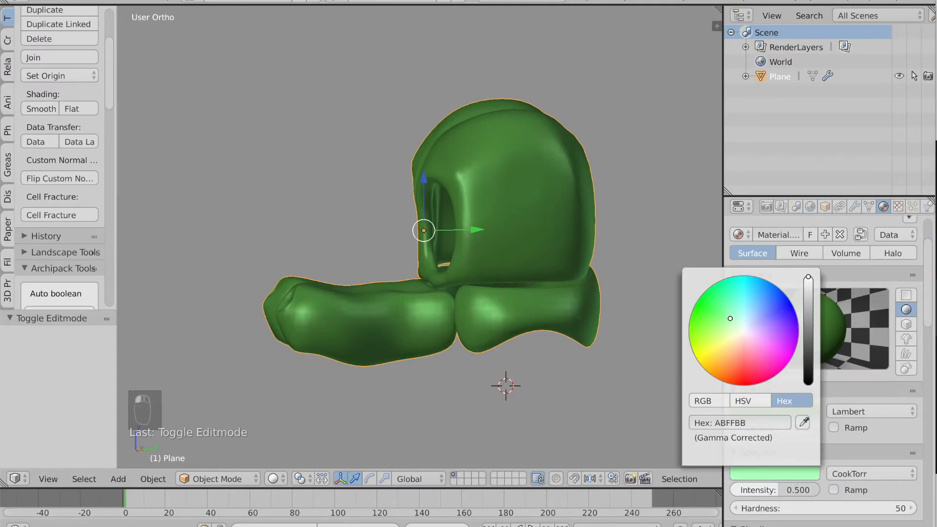
Add two image textures to the material, loading tileable-whit...xtures-4.png in the first and seamless-gr...tile-1068.jpg in the second
scroll(442, 293, "left", 10)
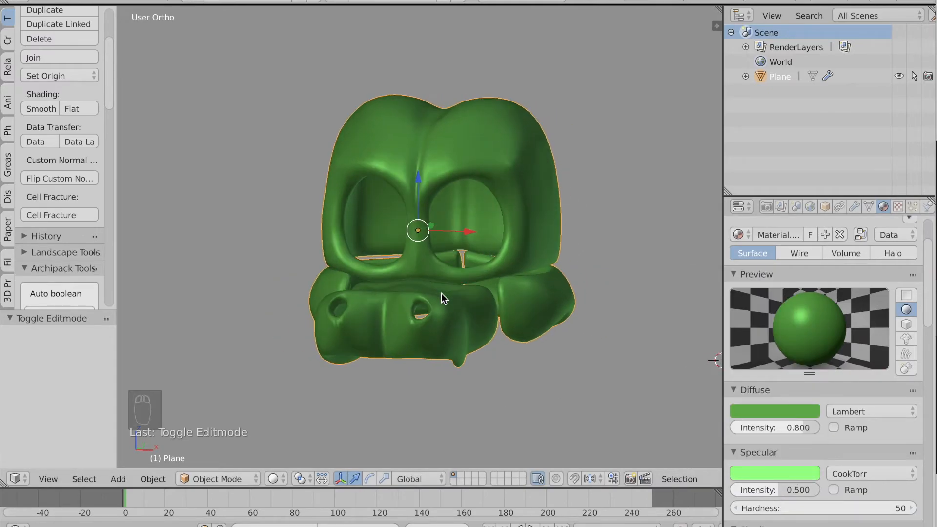
scroll(442, 294, "right", 10)
scroll(442, 292, "left", 5)
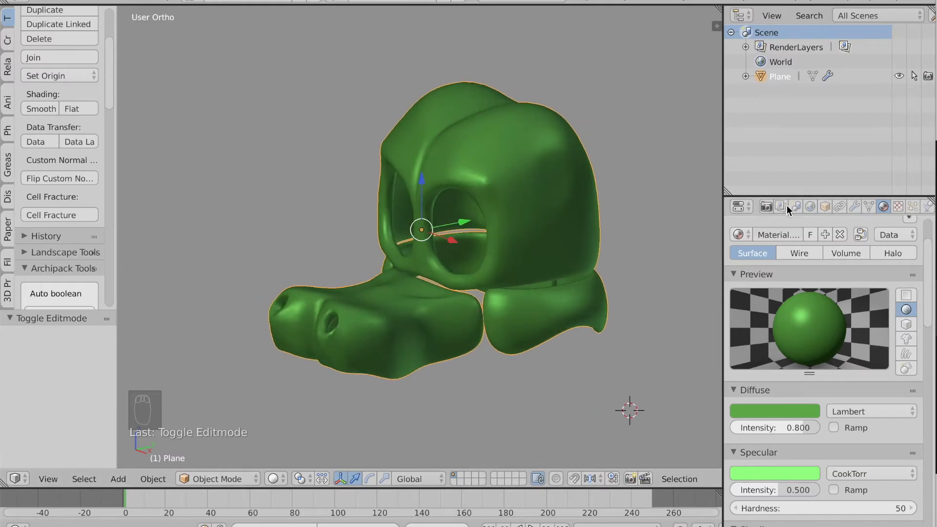
left_click(897, 207)
left_click(810, 366)
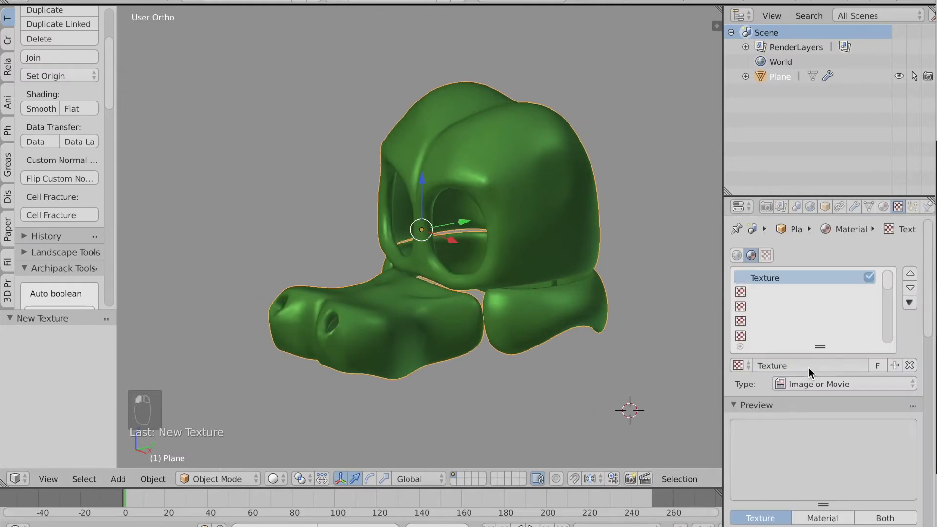
scroll(827, 425, "down", 2)
scroll(826, 426, "down", 4)
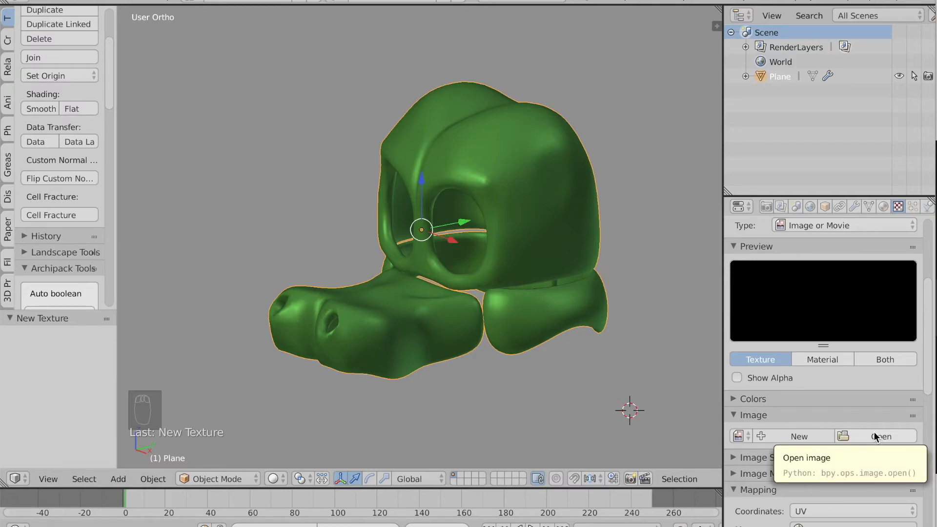
left_click(874, 436)
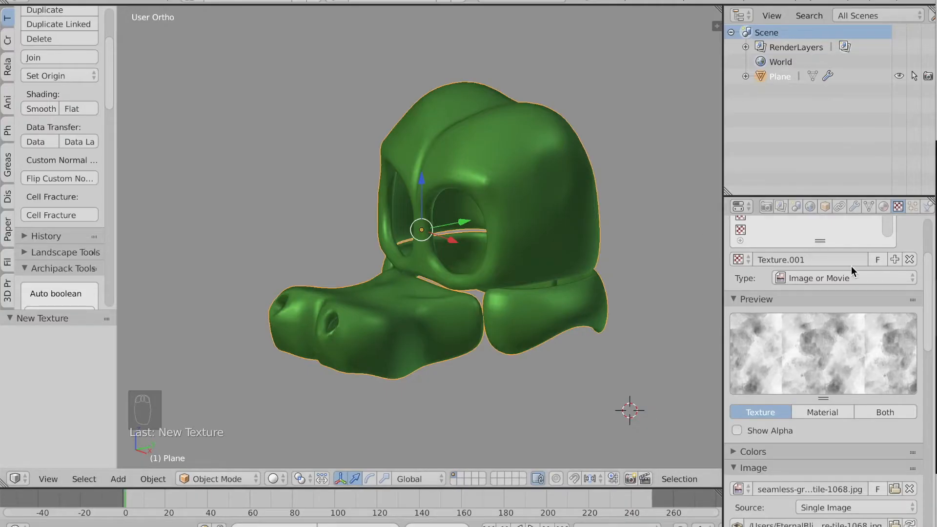
Make the first image texture influence the material's geometry normal at 1.000 instead of its diffuse colour
scroll(873, 274, "up", 2)
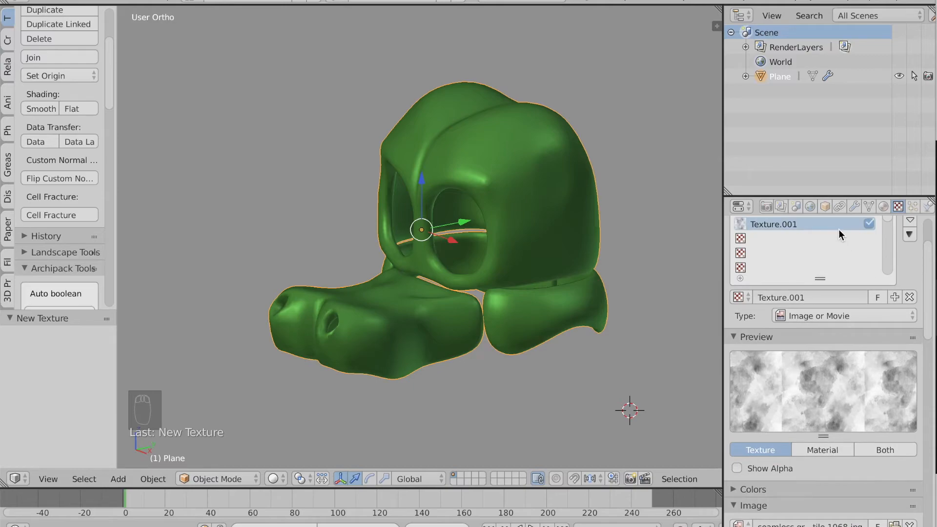
scroll(879, 361, "up", 4)
left_click(839, 277)
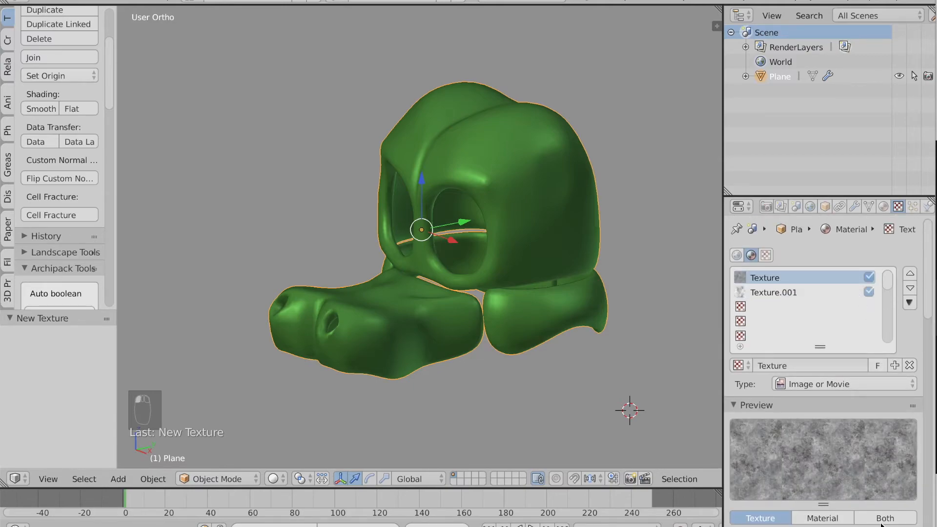
scroll(825, 371, "down", 5)
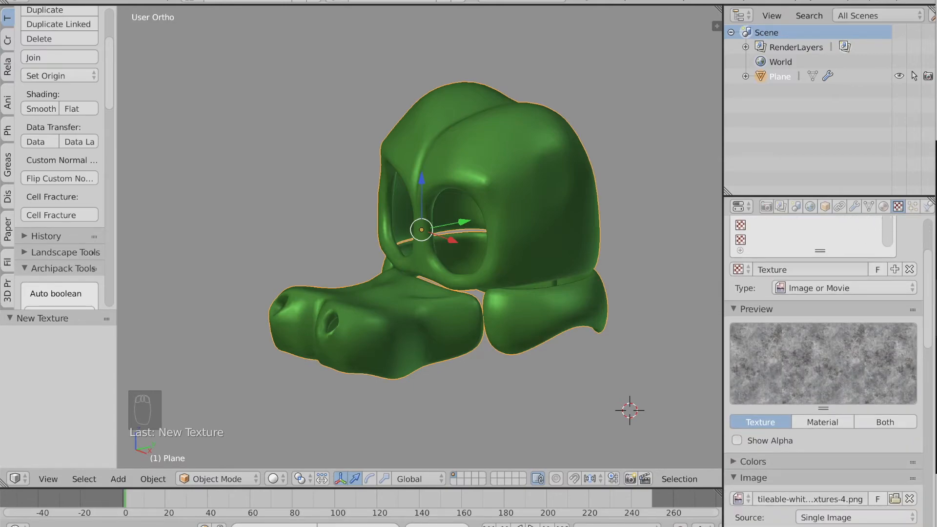
scroll(848, 512, "down", 10)
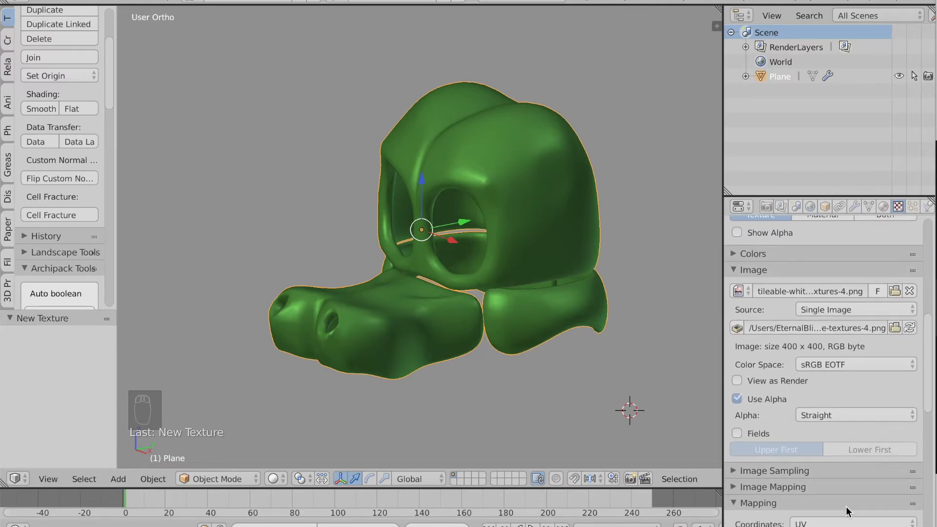
scroll(840, 478, "down", 4)
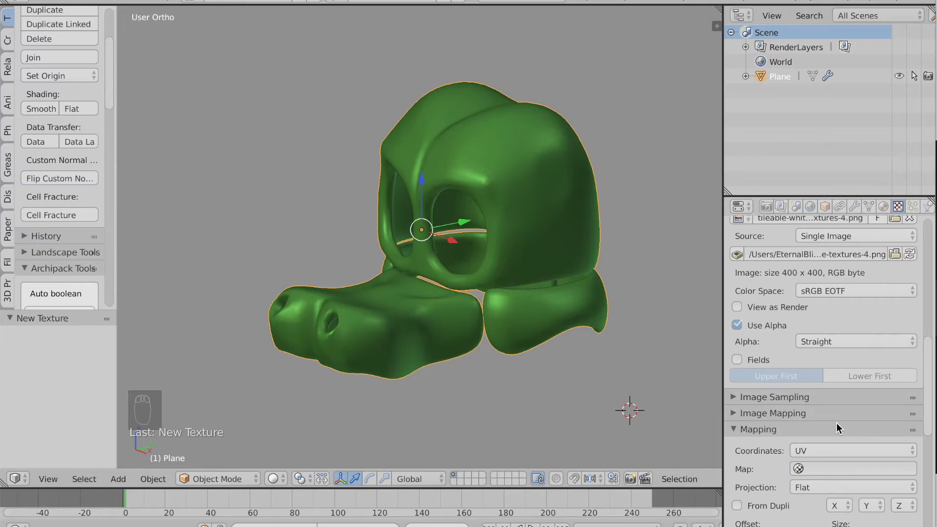
scroll(837, 423, "down", 3)
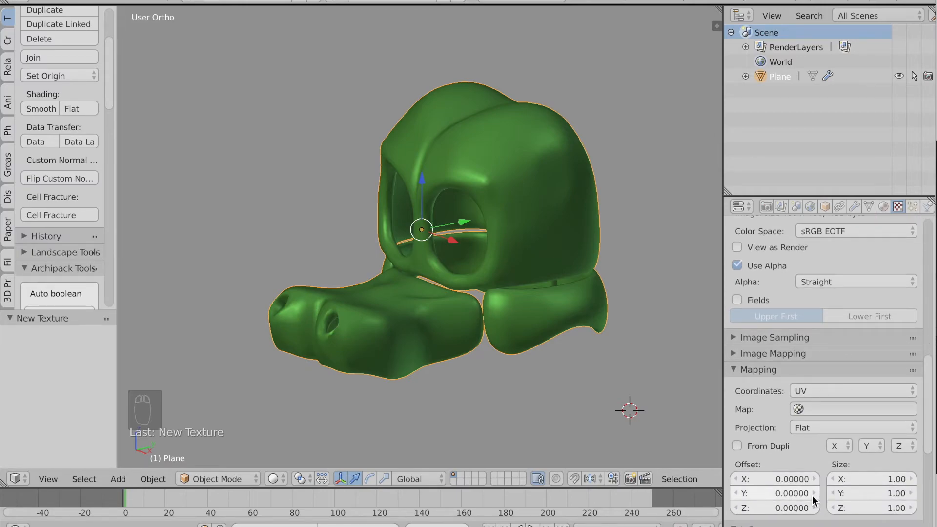
scroll(812, 495, "down", 8)
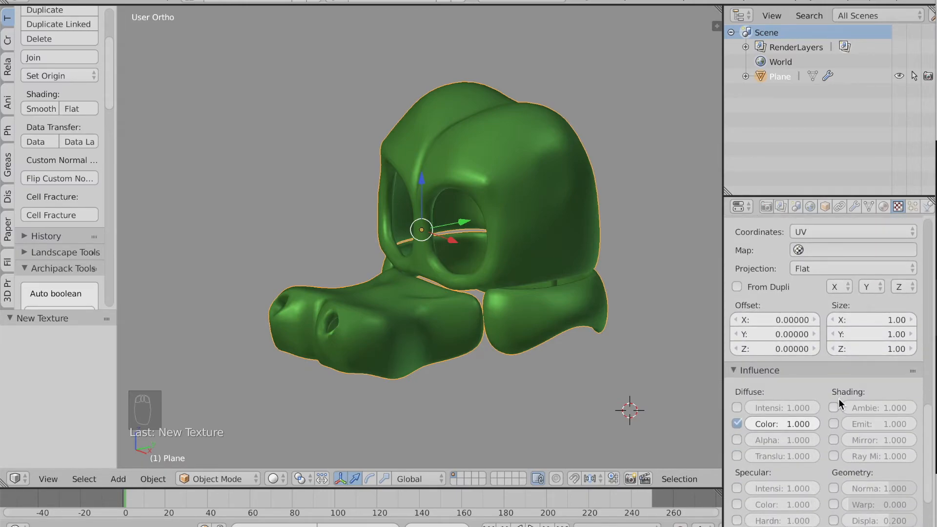
left_click(737, 424)
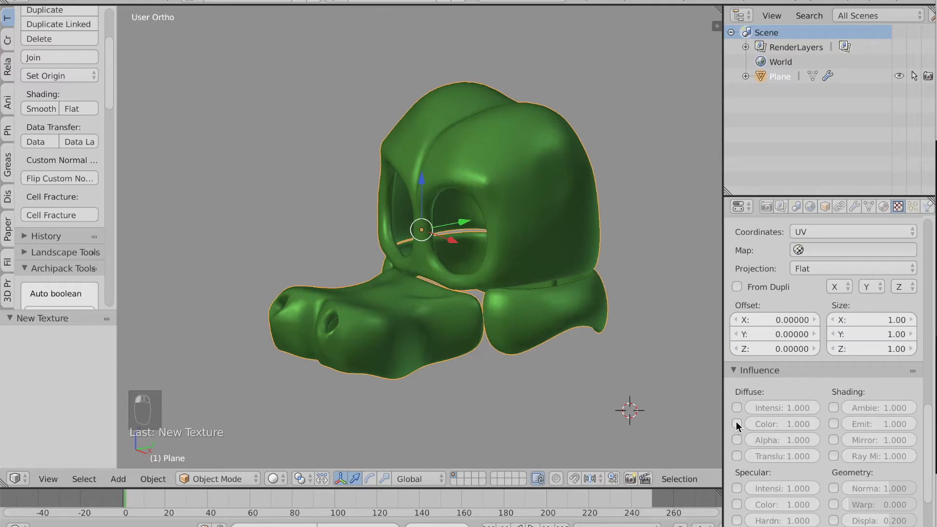
left_click(834, 488)
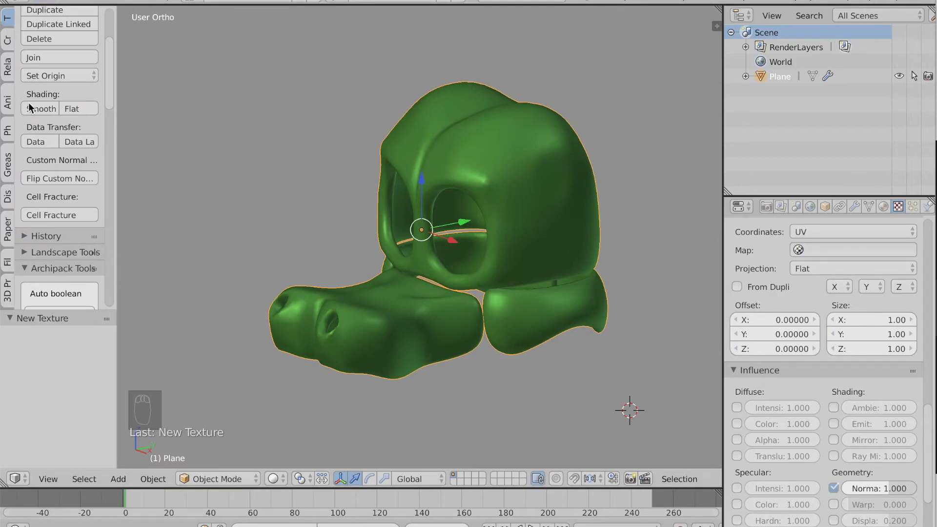
Add a Sun lamp, clear its location to the origin, move it out in front of the head and rotate it about 62.7° around Z
left_click(8, 41)
scroll(55, 196, "down", 6)
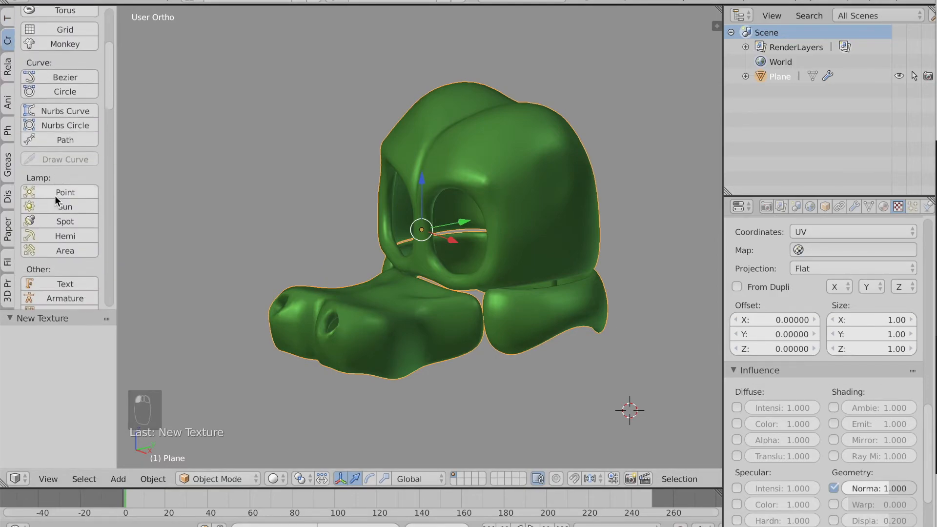
left_click(58, 206)
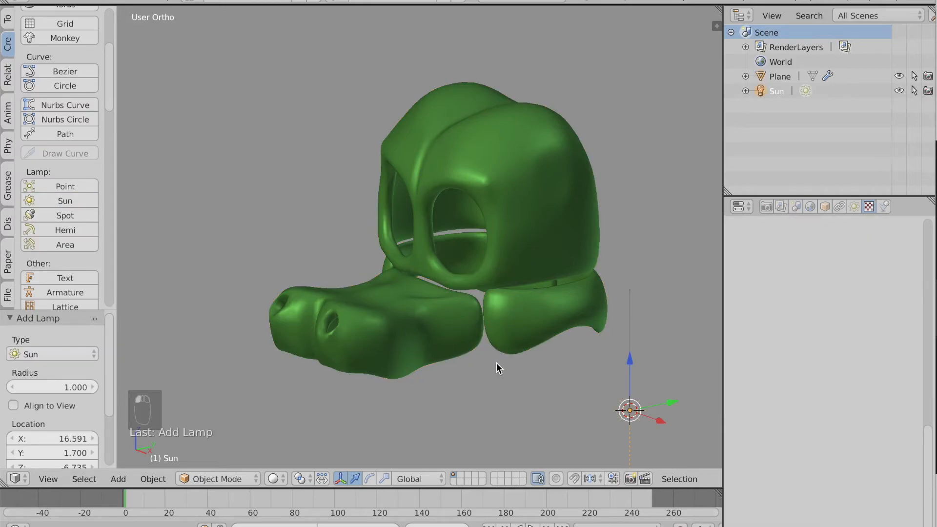
key("alt+g")
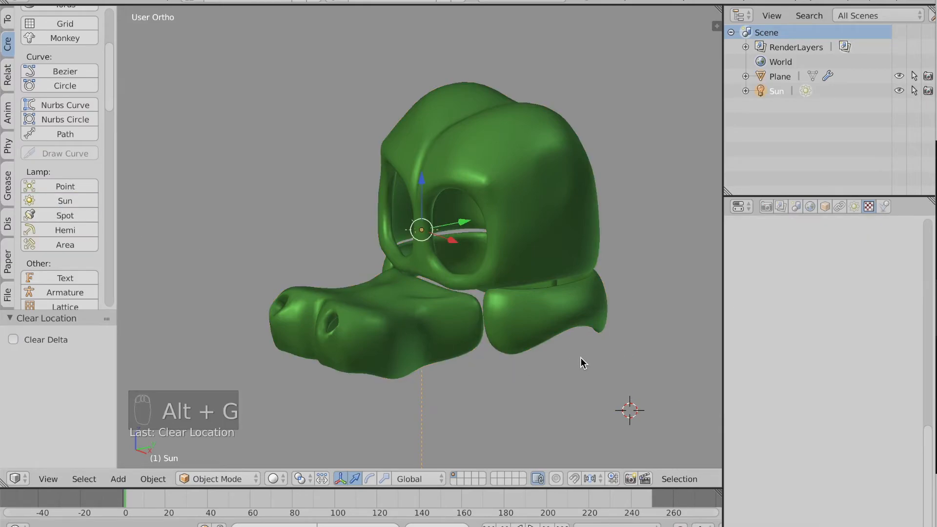
left_click_drag(461, 225, 362, 243)
left_click(370, 479)
Set the Sun lamp's colour to a pale peach, hex FFEADE
left_click(853, 206)
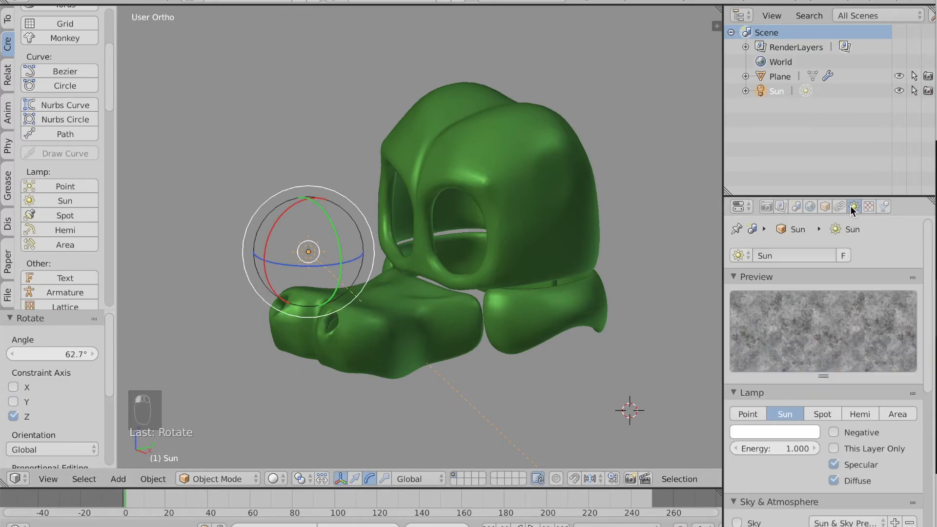
left_click(812, 431)
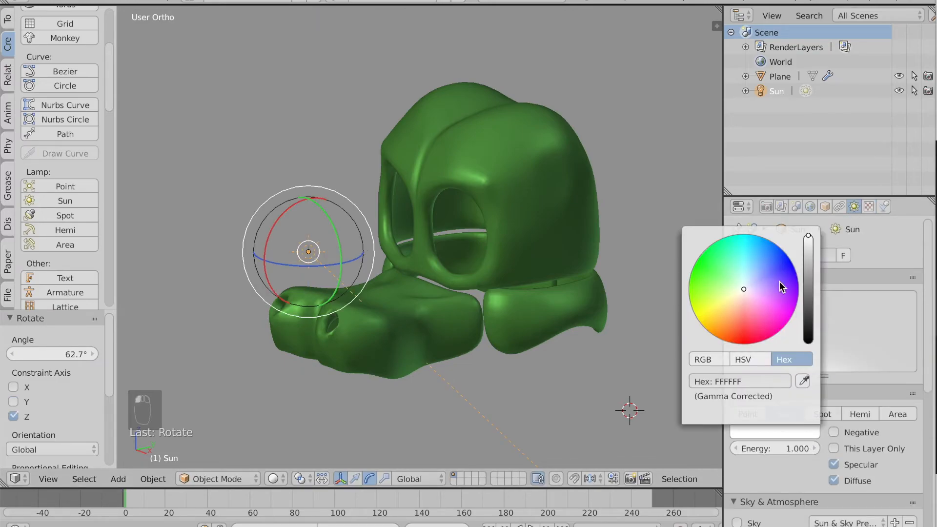
left_click(742, 295)
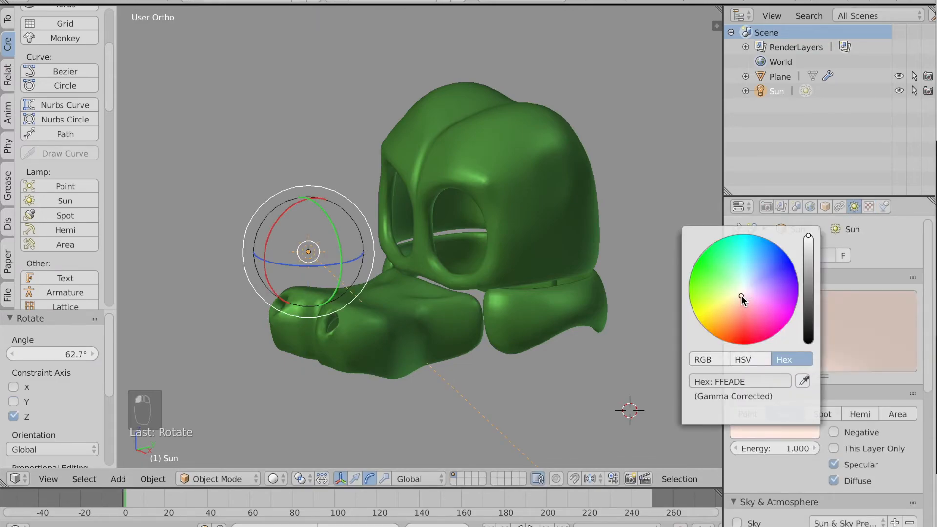
Duplicate the Sun lamp in place, rotate the copy about -169° around Z and tint it light blue
key("shift+d")
left_click(339, 194)
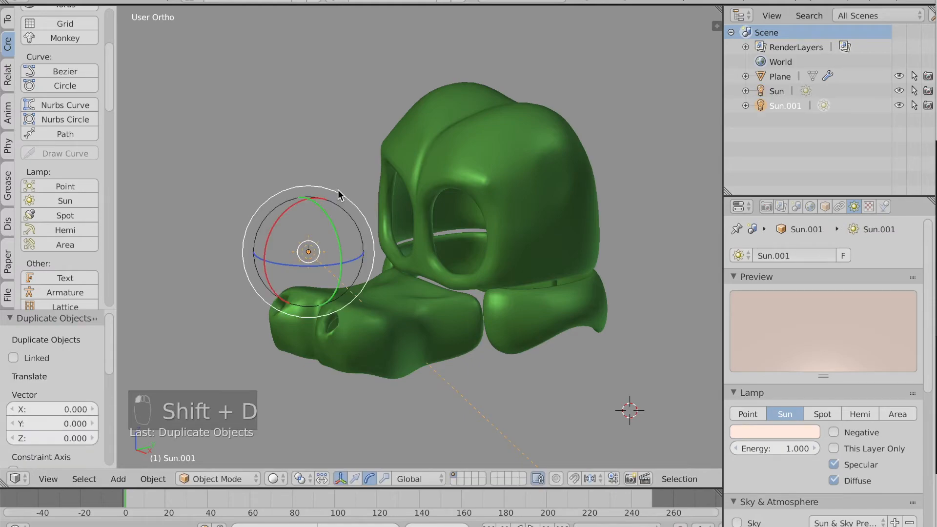
left_click_drag(368, 250, 209, 321)
left_click_drag(205, 283, 204, 259)
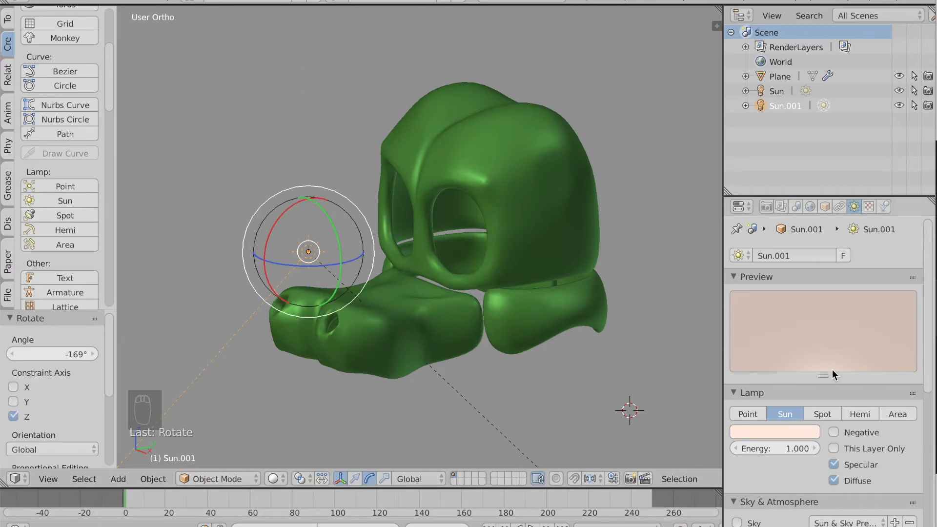
left_click(780, 429)
mouse_move(753, 304)
left_mouse_down()
mouse_move(749, 272)
mouse_move(747, 279)
left_mouse_up()
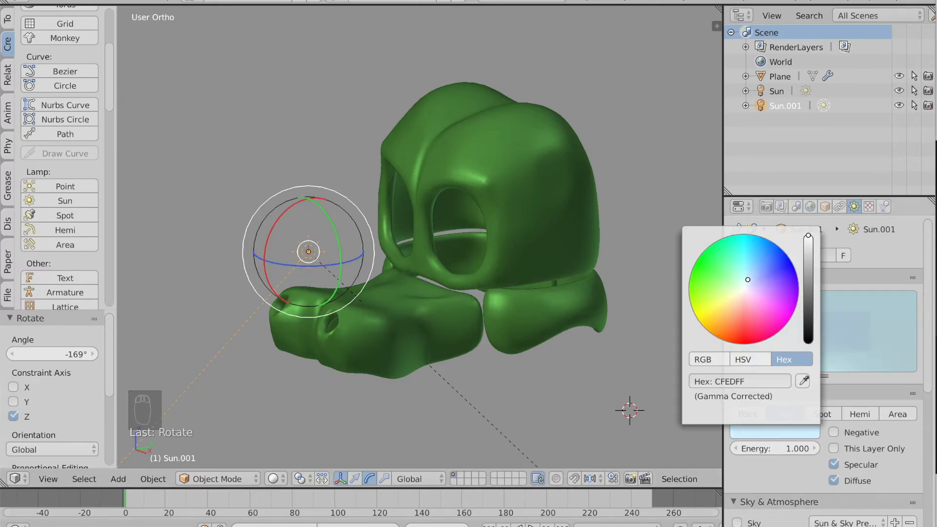
Duplicate the light blue Sun lamp in place, rotate the copy about -271° around Z and make its colour a warm near-white
key("shift+d")
right_click(415, 193)
left_click_drag(358, 257, 326, 340)
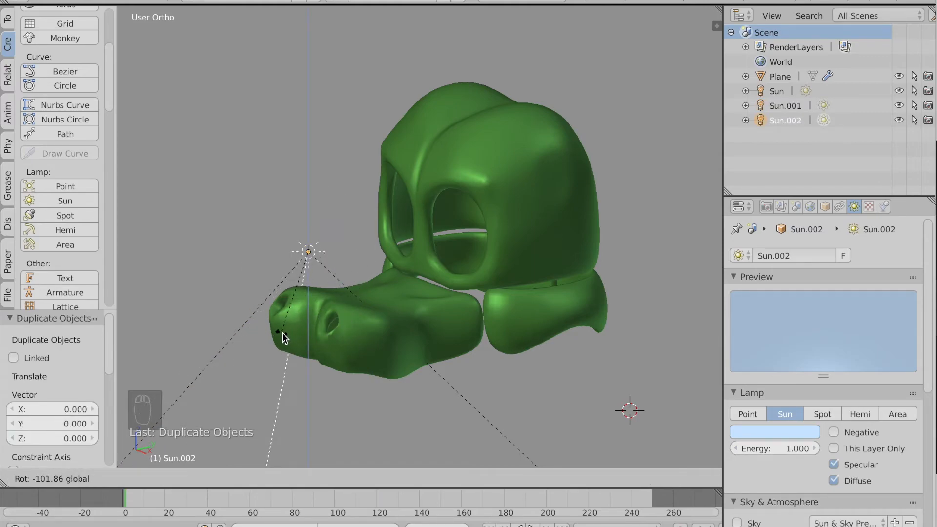
left_click(323, 205)
left_click(763, 433)
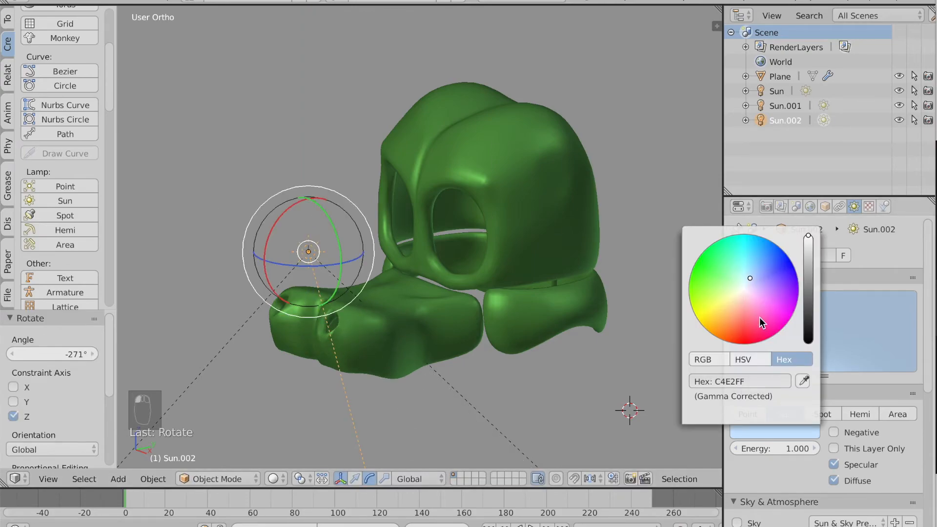
left_click(743, 291)
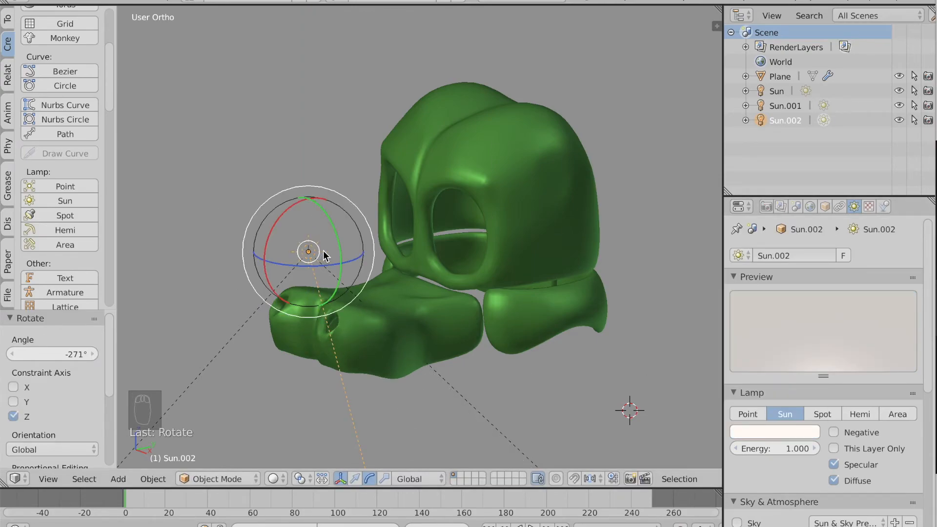
Switch the viewport to Material shading and select the head's entire mesh in Edit Mode
left_click(276, 477)
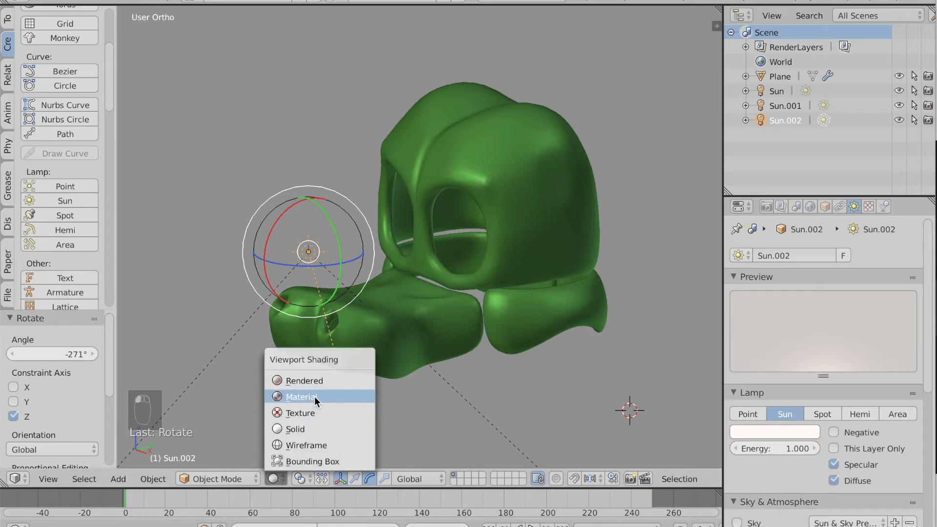
left_click(313, 397)
right_click(599, 235)
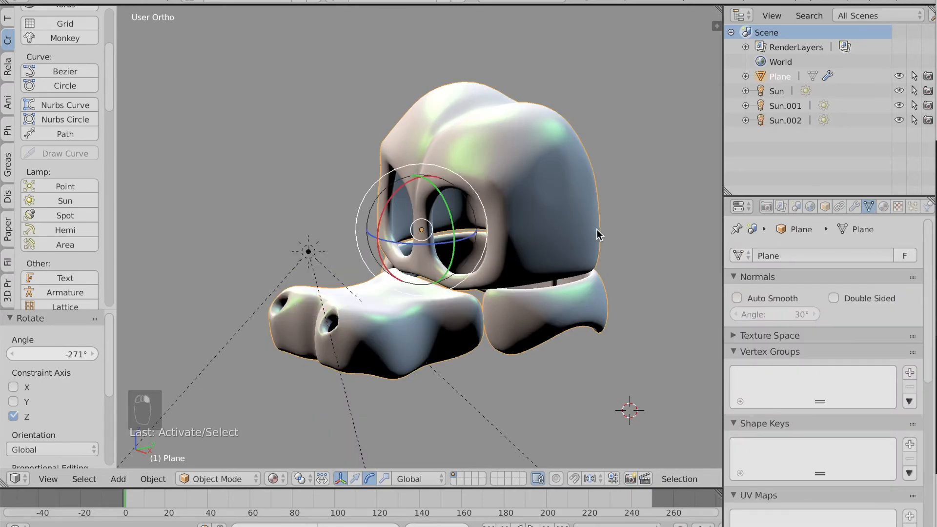
left_click(884, 207)
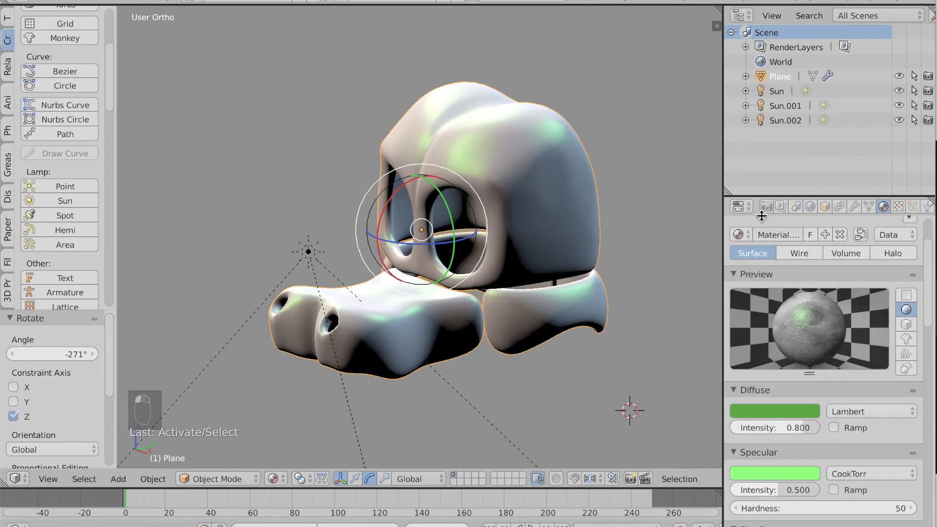
key("Tab")
key("a")
key("a")
key("a")
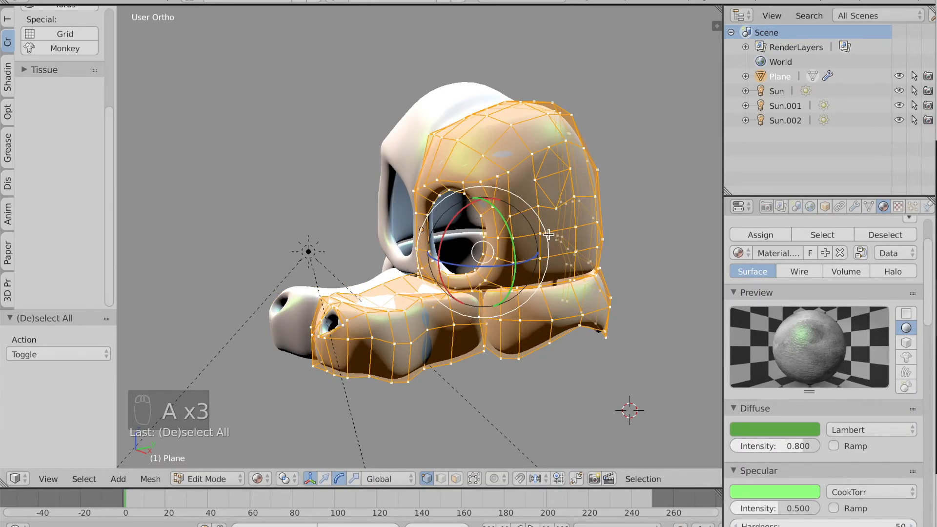
Make the second image texture, Texture.001, influence the geometry normal at 1.000 instead of the diffuse colour
scroll(893, 245, "up", 4)
left_click(898, 207)
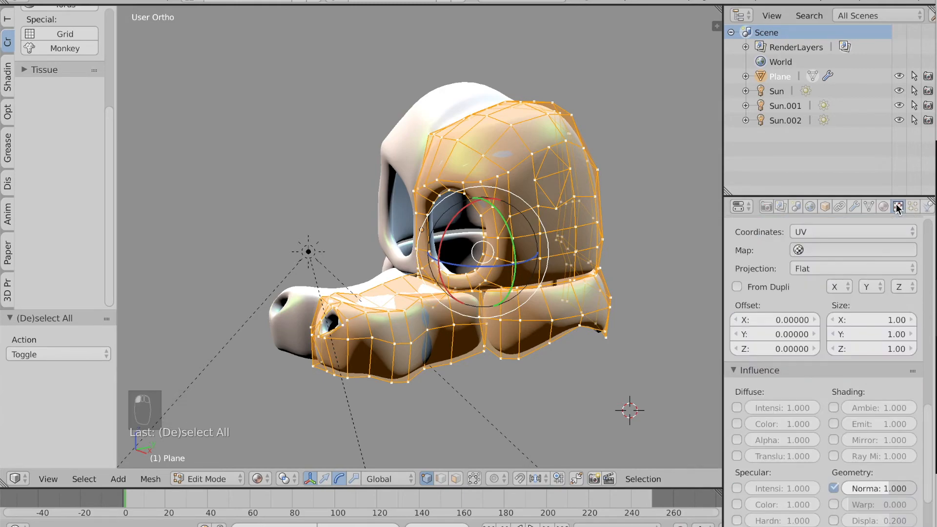
scroll(775, 277, "up", 10)
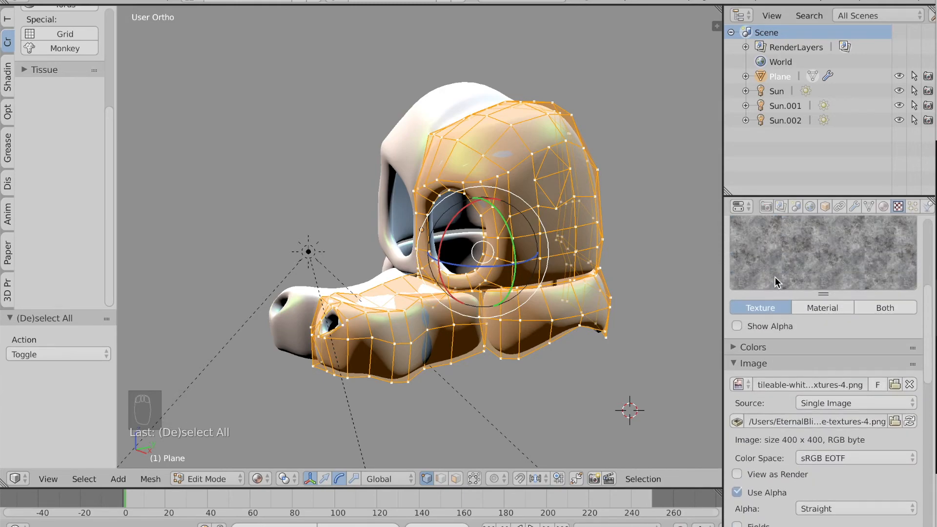
scroll(775, 277, "up", 5)
left_click(809, 233)
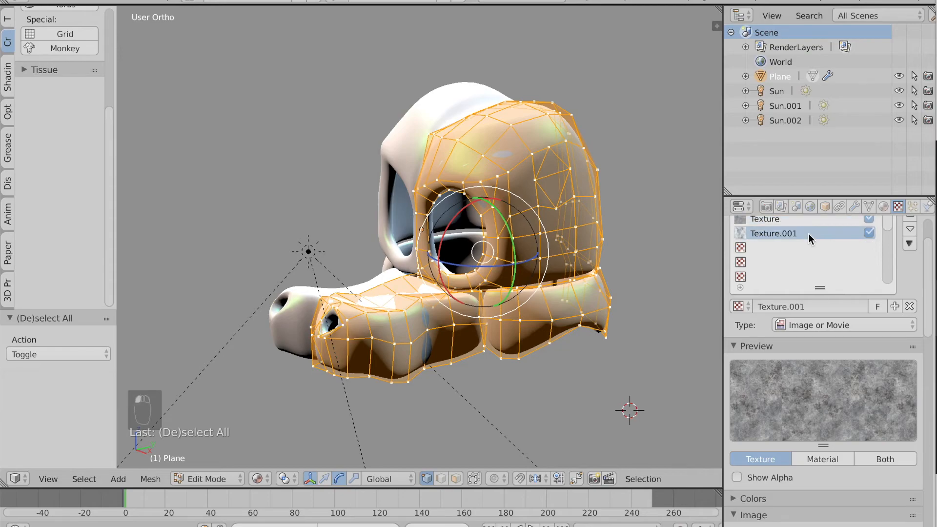
scroll(825, 498, "down", 15)
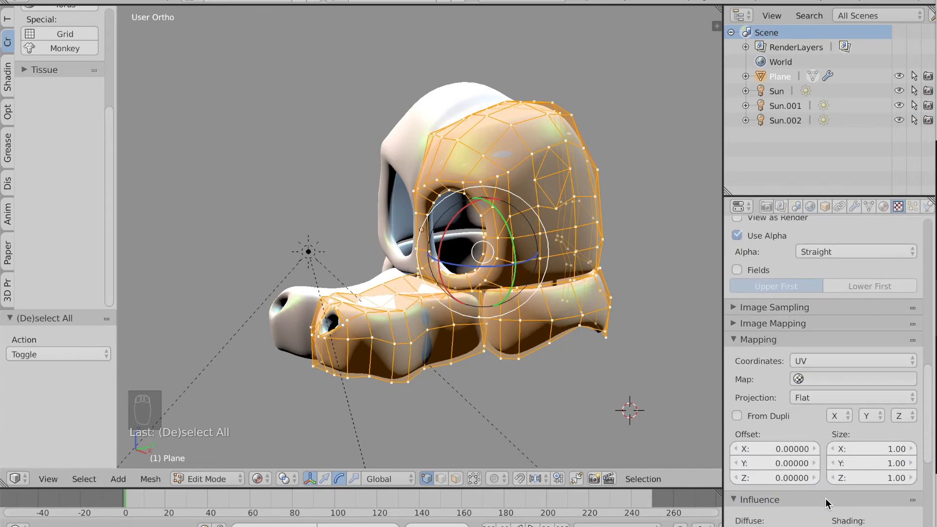
scroll(825, 499, "down", 1)
left_click(737, 445)
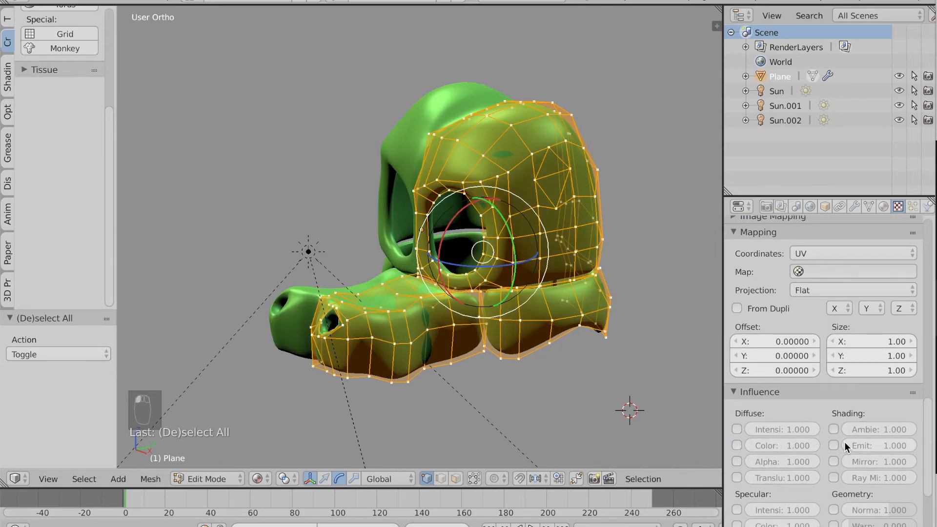
left_click(833, 510)
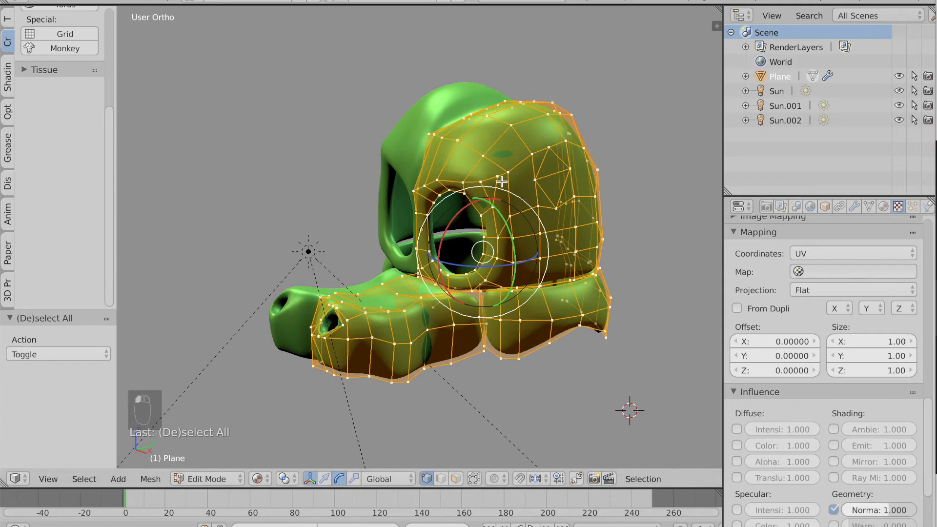
UV-map the selected head mesh with the standard Unwrap method and return to Object Mode
key("u")
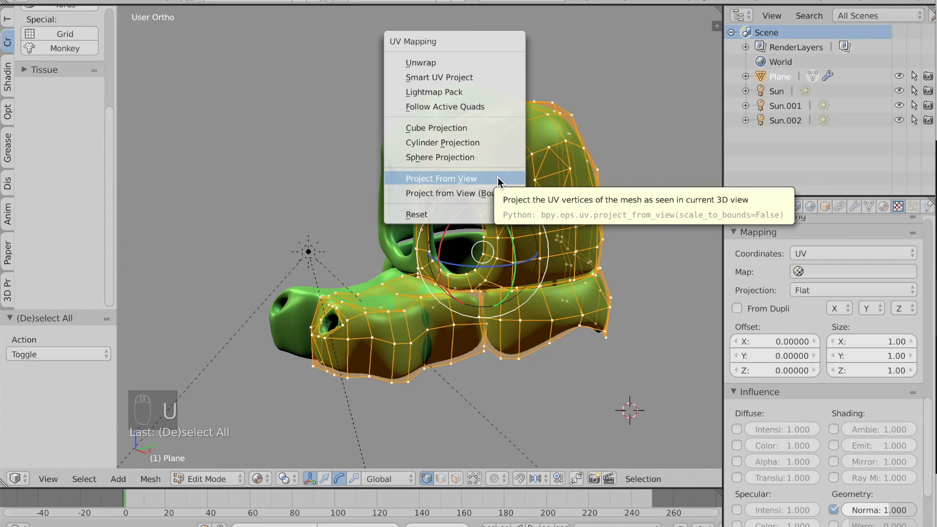
left_click(478, 63)
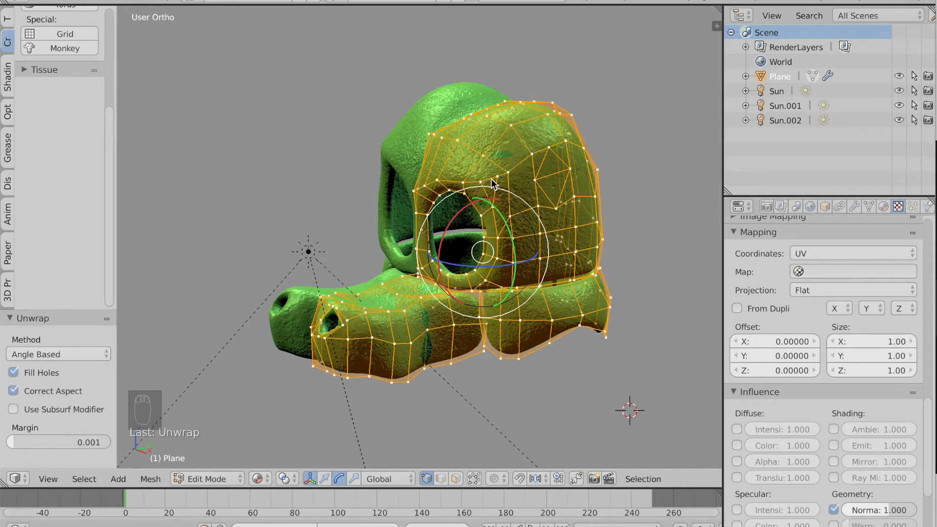
key("Tab")
middle_click_drag(504, 186, 505, 186)
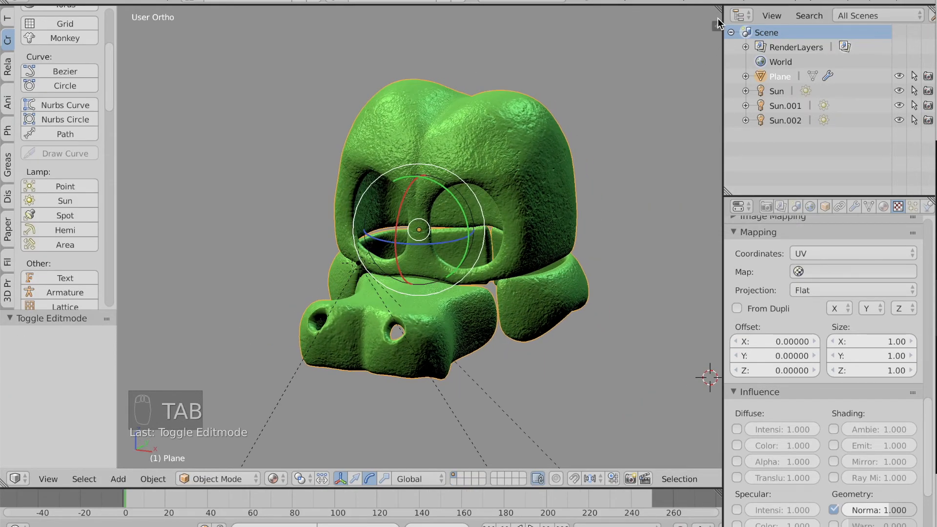
Split the 3D viewport into two areas and turn the new one into a UV/Image Editor
left_click_drag(719, 9, 456, 418)
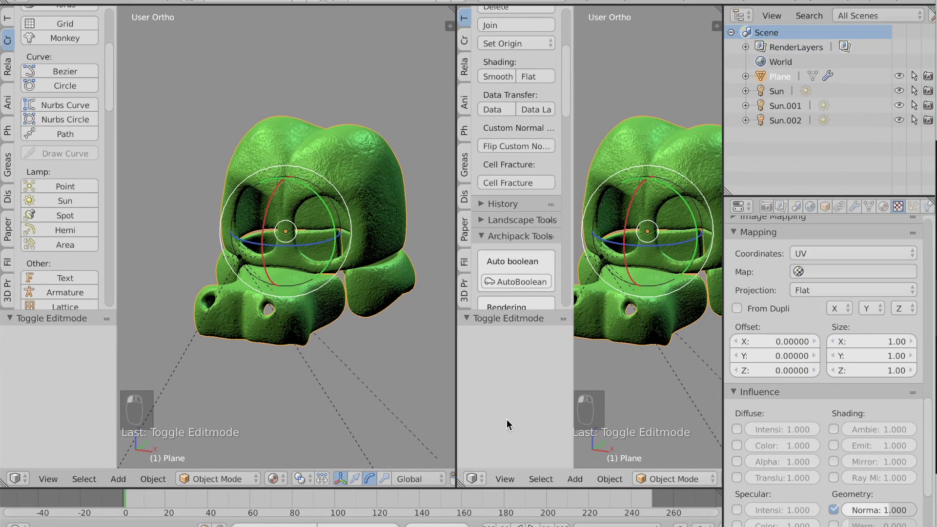
left_click(480, 478)
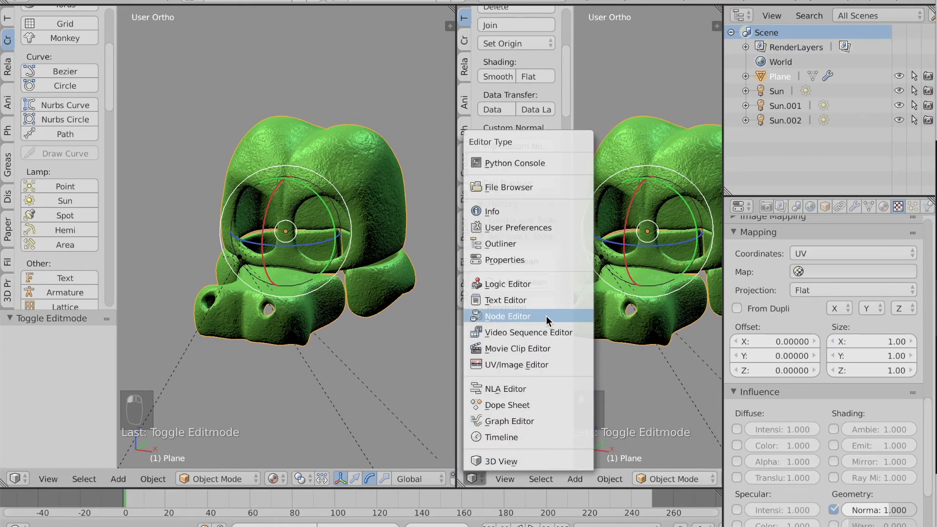
left_click(536, 364)
Scale the head's whole UV layout up by about 2.153 in Edit Mode and return to Object Mode
key("Tab")
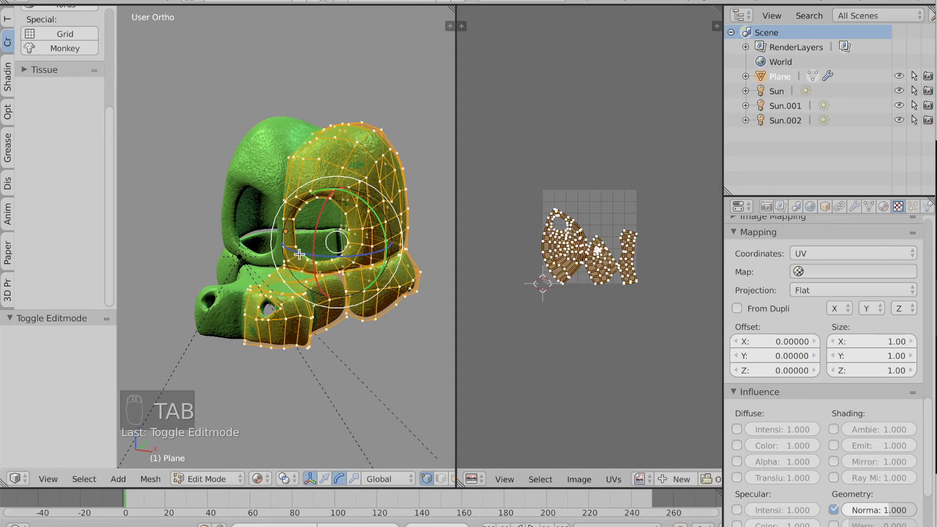
scroll(299, 255, "up", 3)
key("s")
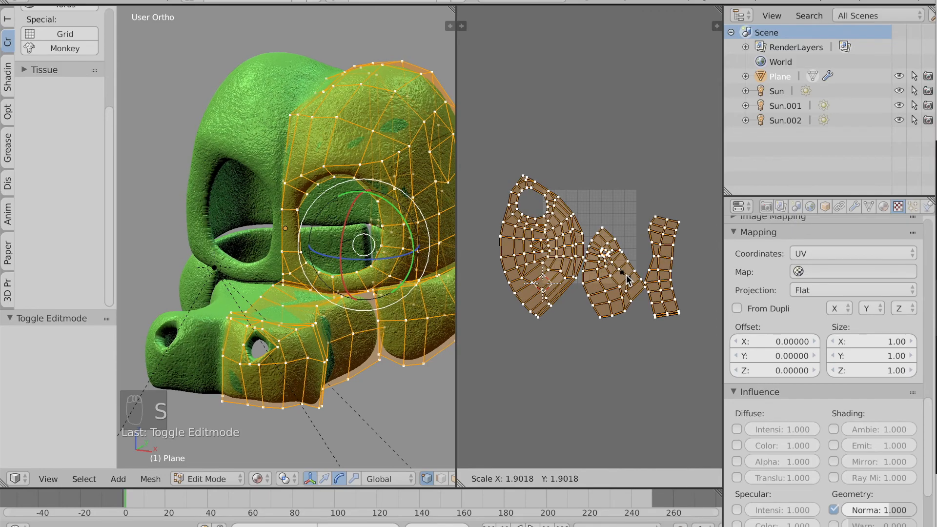
left_click(631, 282)
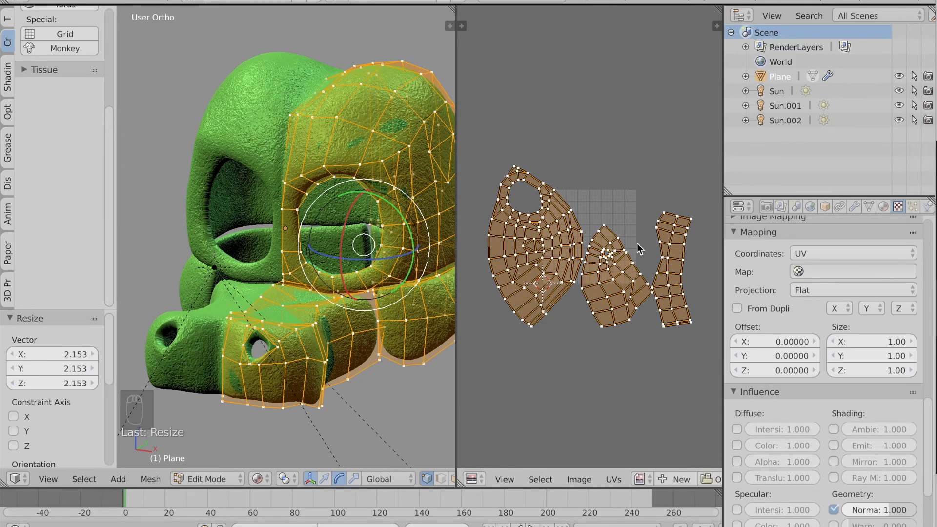
key("Tab")
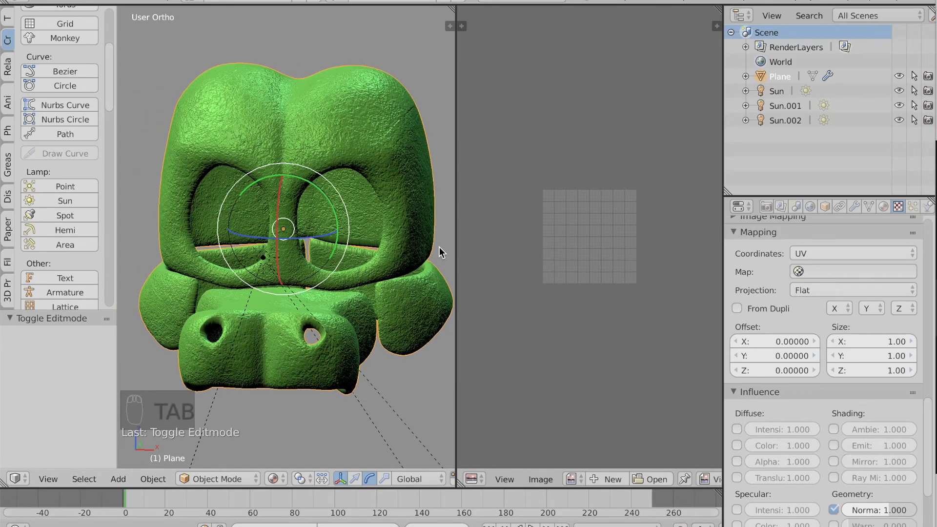
Set the geometry normal influence of Texture.001 on the head's material to 0.1
scroll(439, 247, "right", 10)
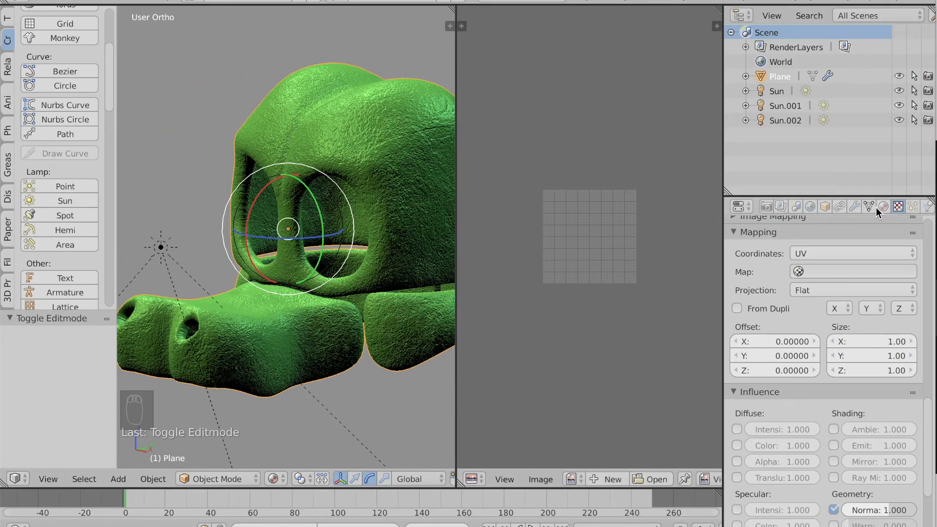
left_click(874, 207)
left_click(881, 206)
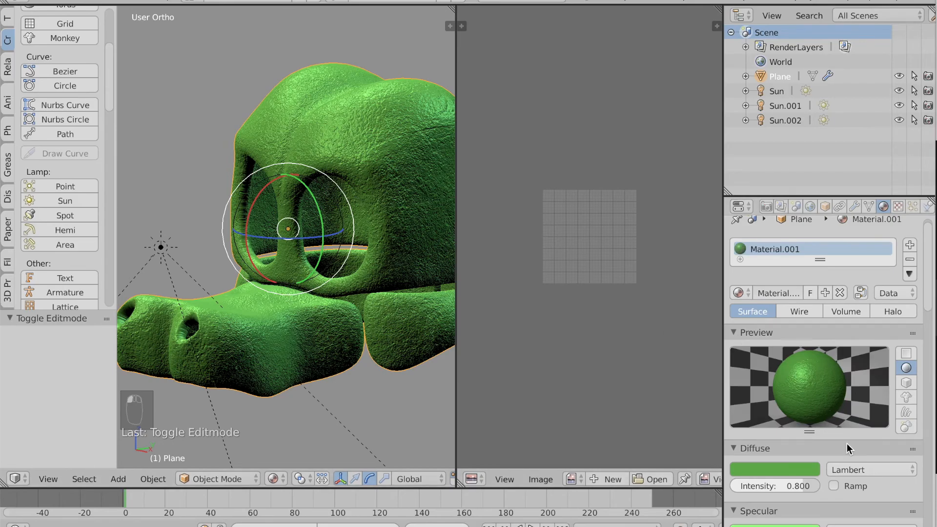
scroll(847, 443, "down", 5)
scroll(847, 443, "up", 6)
left_click(898, 206)
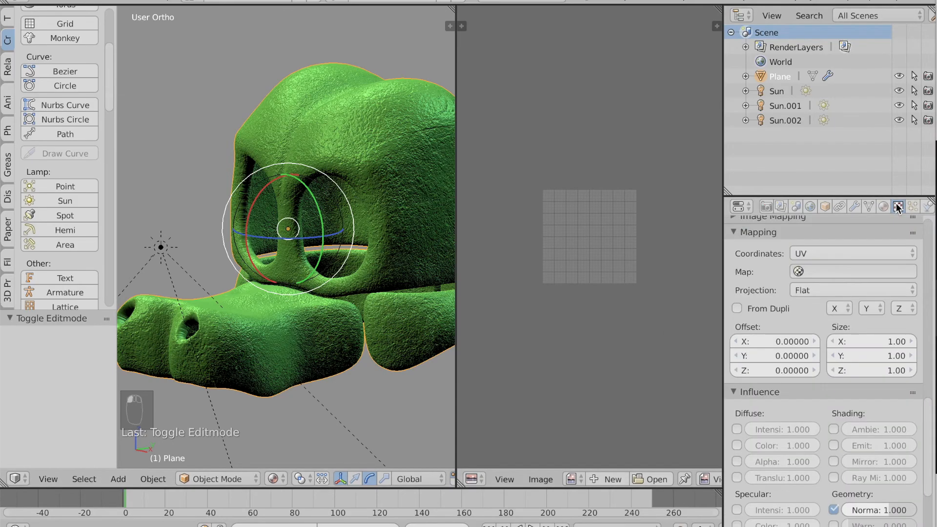
scroll(799, 445, "down", 3)
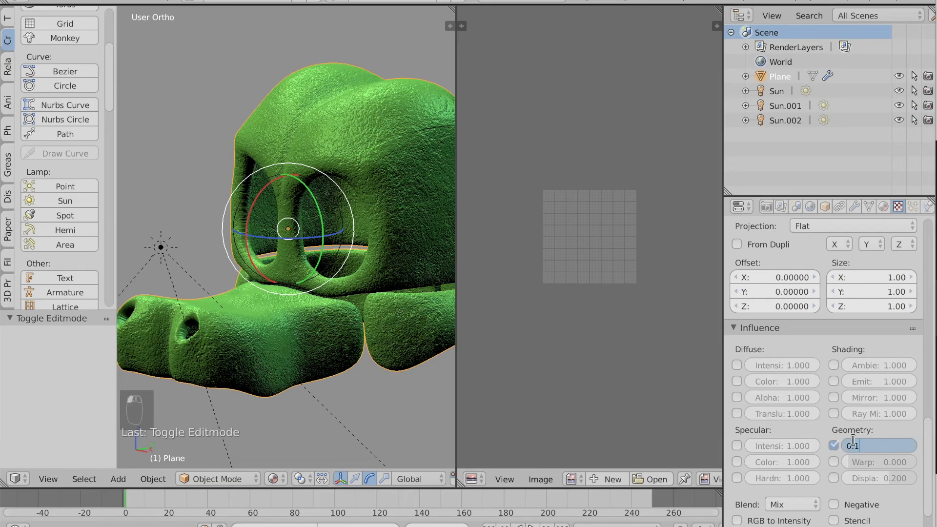
key("Return")
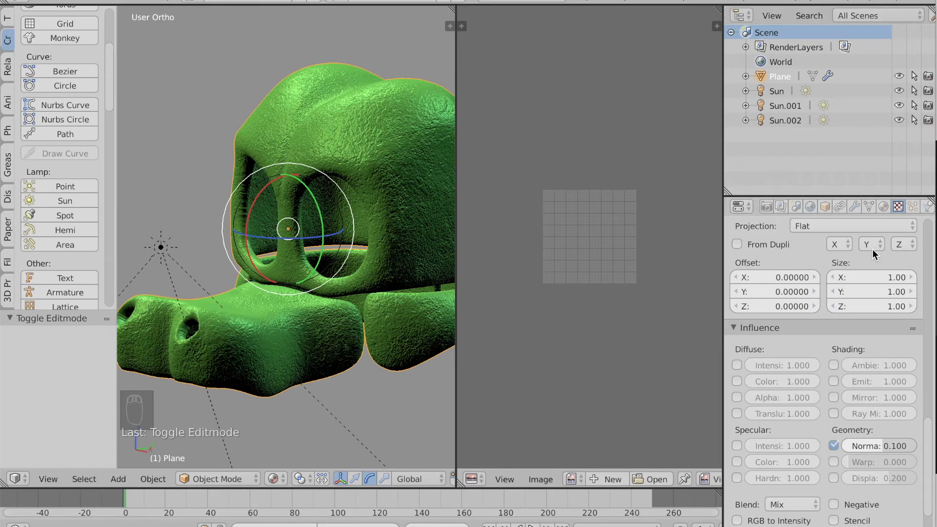
Select the material's first image texture, Texture, and set its geometry normal influence to 0.1
scroll(872, 249, "up", 15)
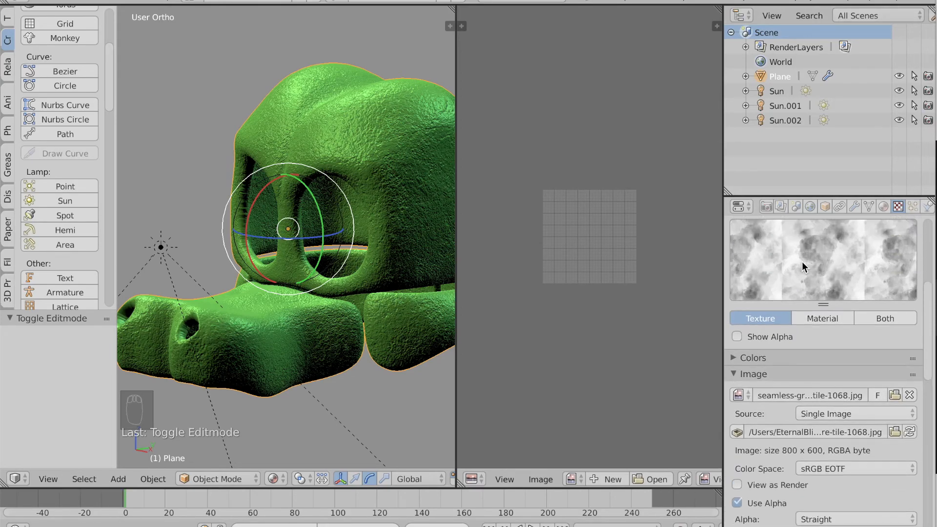
scroll(803, 265, "up", 5)
scroll(814, 325, "up", 3)
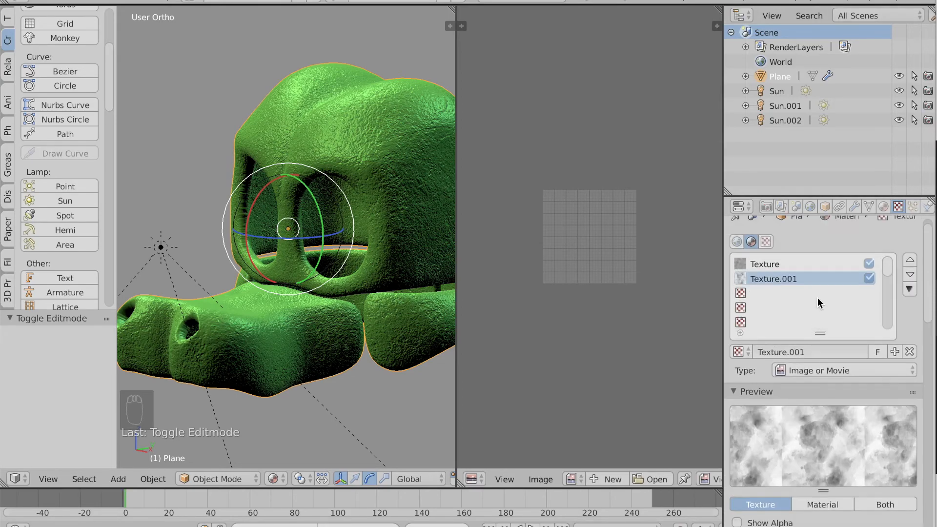
left_click(823, 258)
scroll(822, 439, "down", 15)
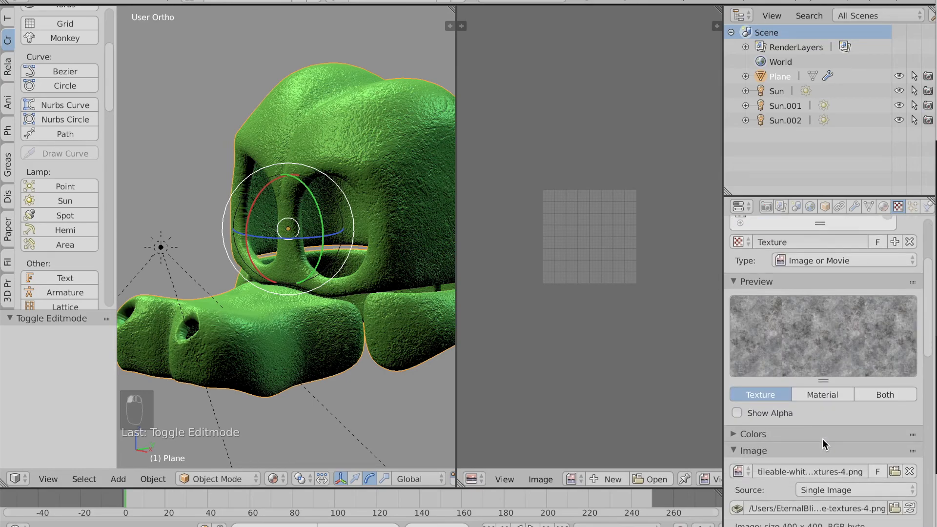
scroll(823, 439, "down", 10)
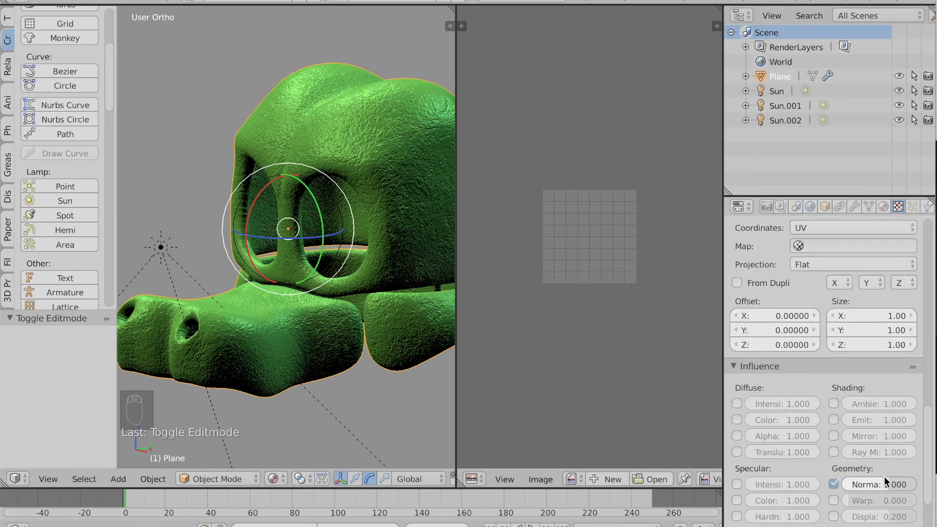
left_click(881, 482)
type("0.1")
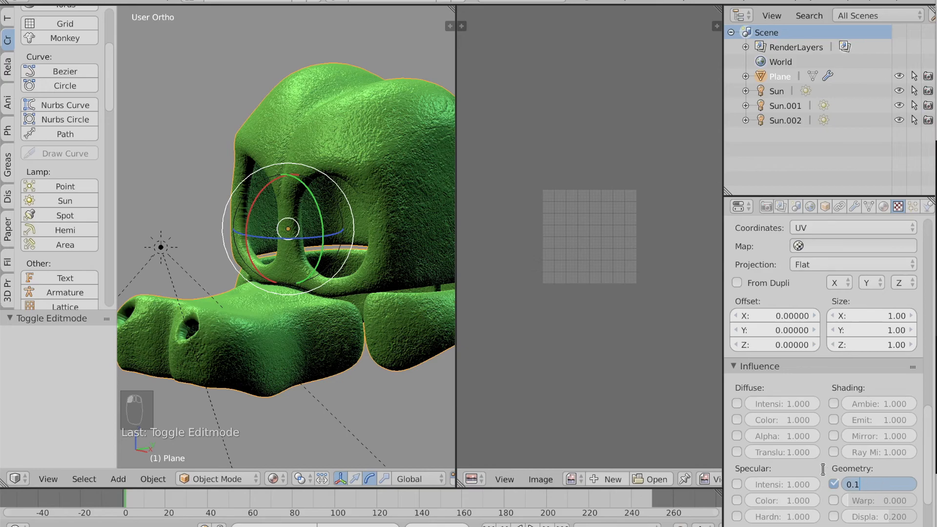
key("Return")
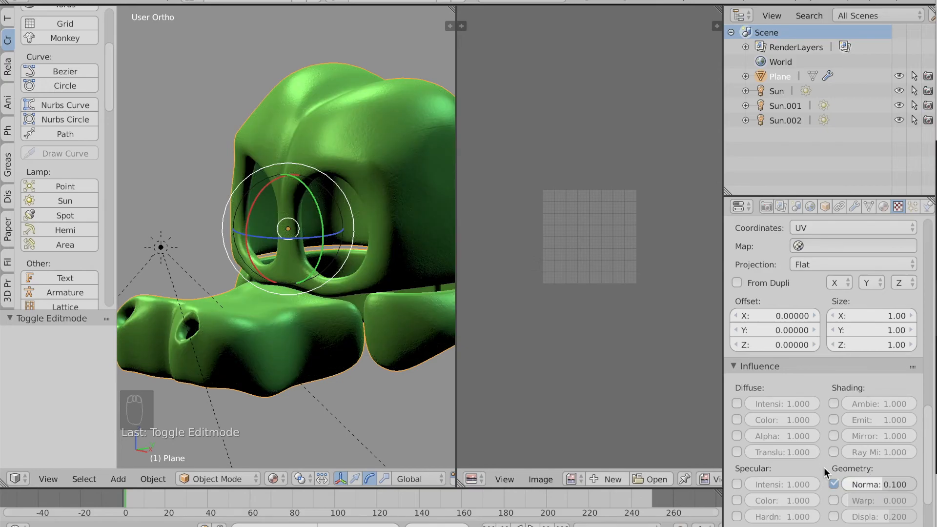
Select Texture.001 again and set its geometry normal influence to 0.3
scroll(828, 390, "up", 15)
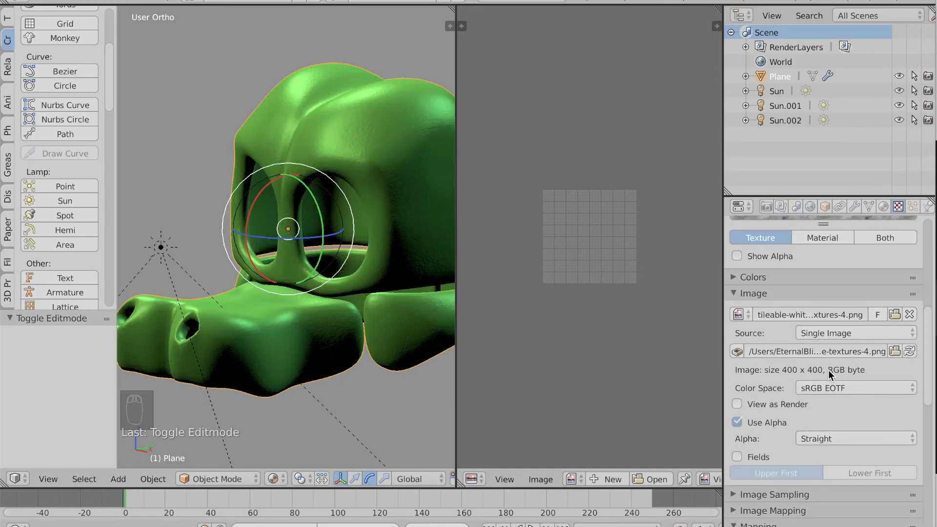
scroll(828, 369, "up", 8)
scroll(804, 393, "up", 5)
left_click(800, 292)
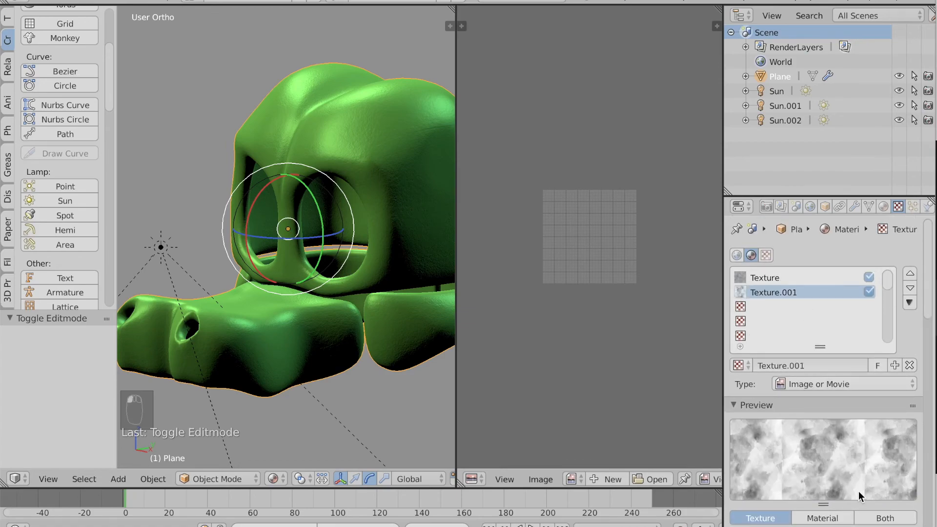
scroll(858, 492, "down", 12)
scroll(859, 491, "down", 10)
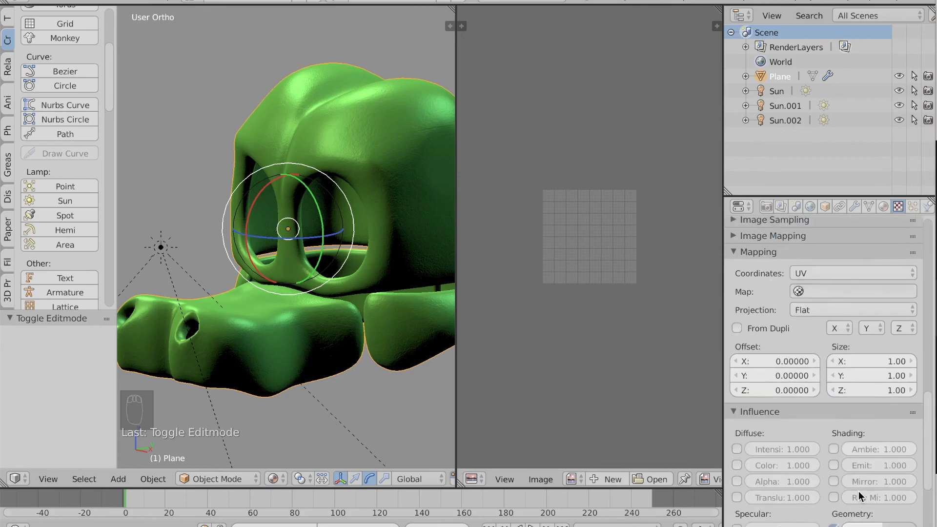
left_click(879, 475)
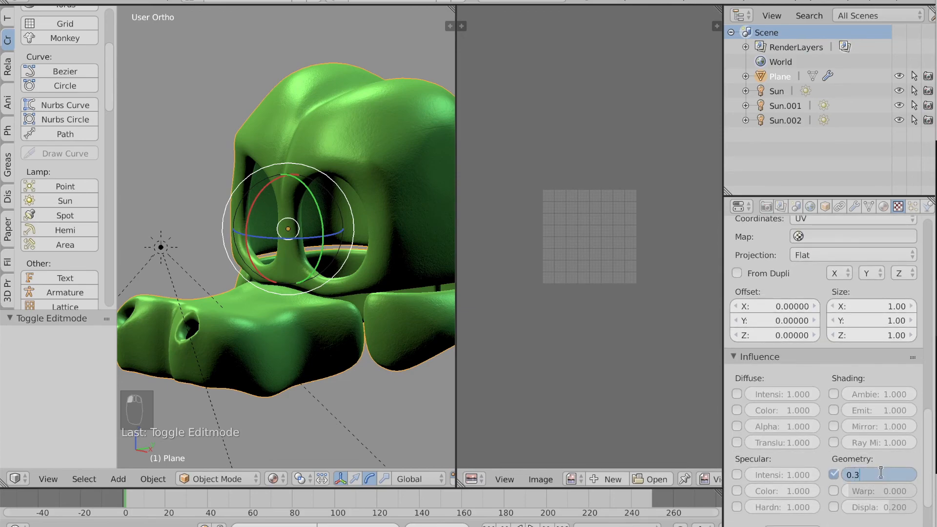
key("Return")
Try stronger geometry normal influences of 0.6 and 0.8 for Texture.001, checking the head's bumps from several sides
scroll(260, 362, "left", 10)
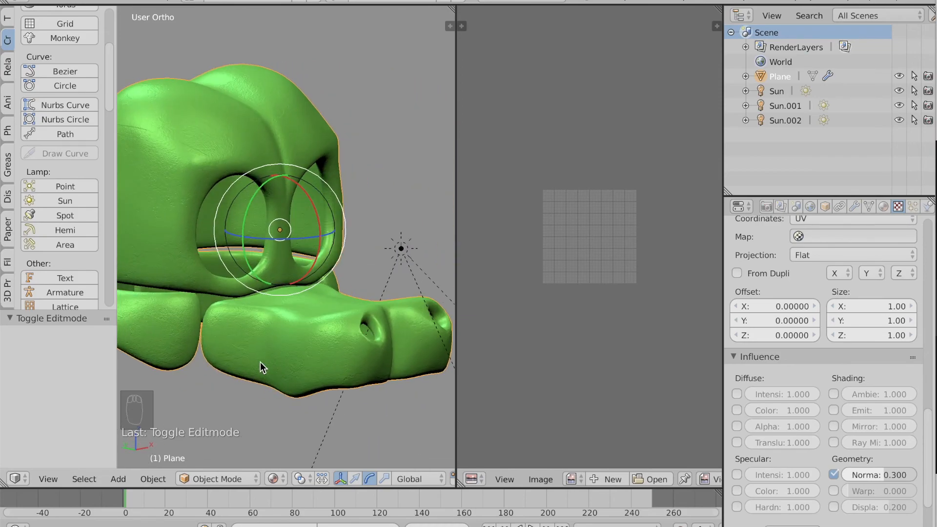
scroll(260, 362, "left", 4)
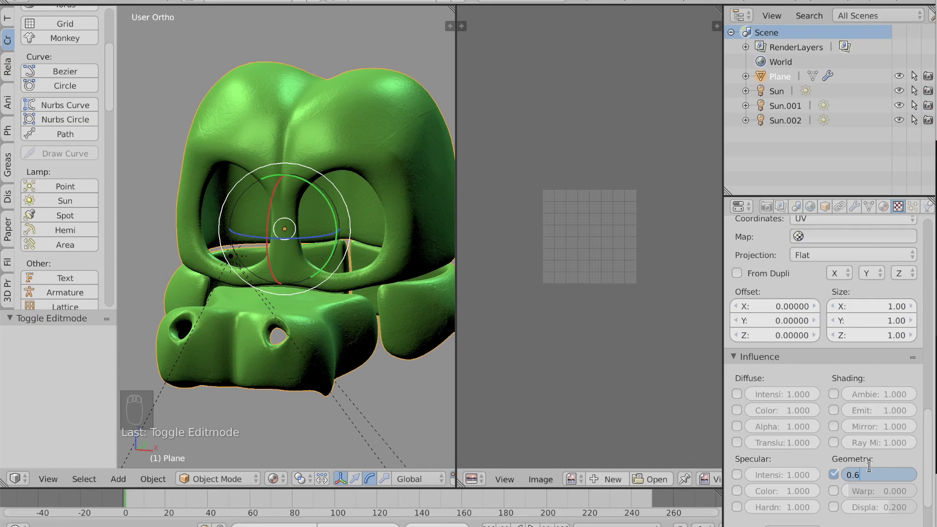
key("Return")
scroll(141, 265, "right", 10)
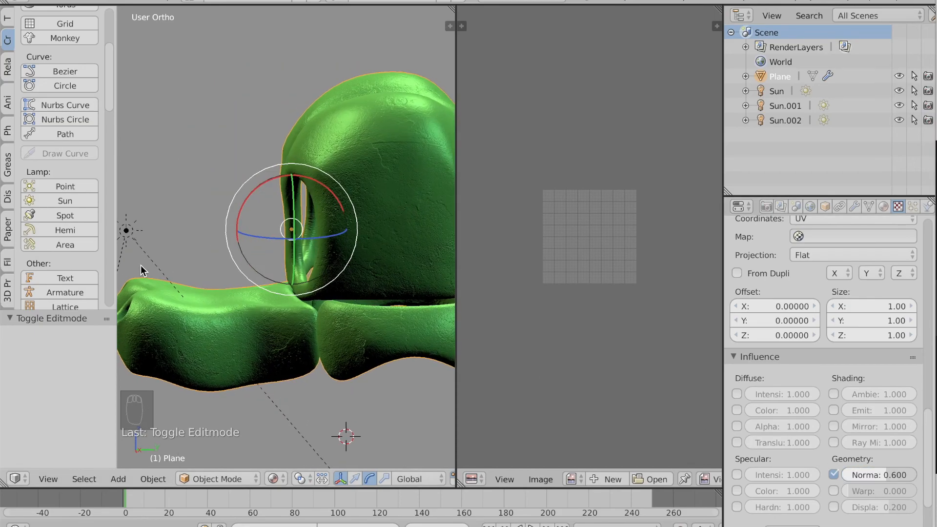
scroll(141, 265, "left", 6)
scroll(290, 242, "left", 4)
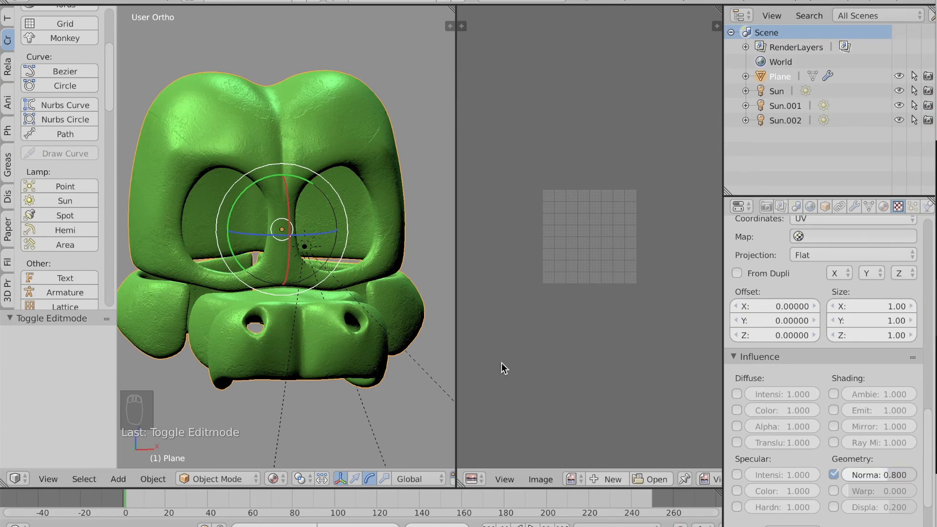
scroll(283, 327, "right", 6)
scroll(284, 328, "left", 6)
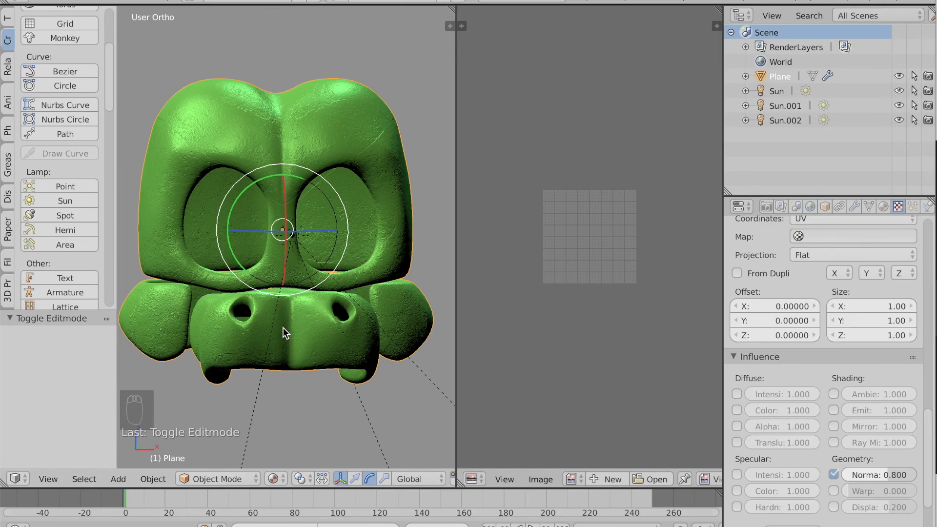
Set Texture.001's geometry normal influence to 1 and check the bumps on the head
left_click(892, 475)
type("1")
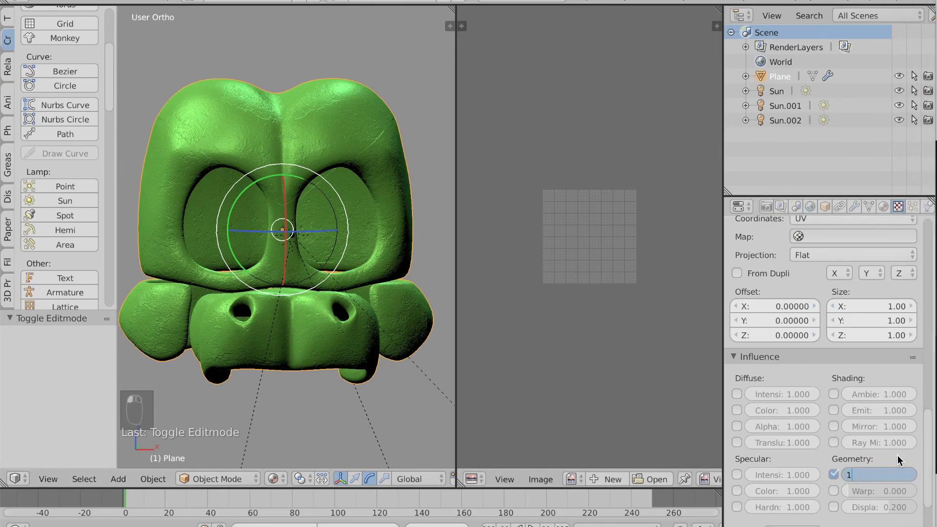
scroll(195, 248, "right", 6)
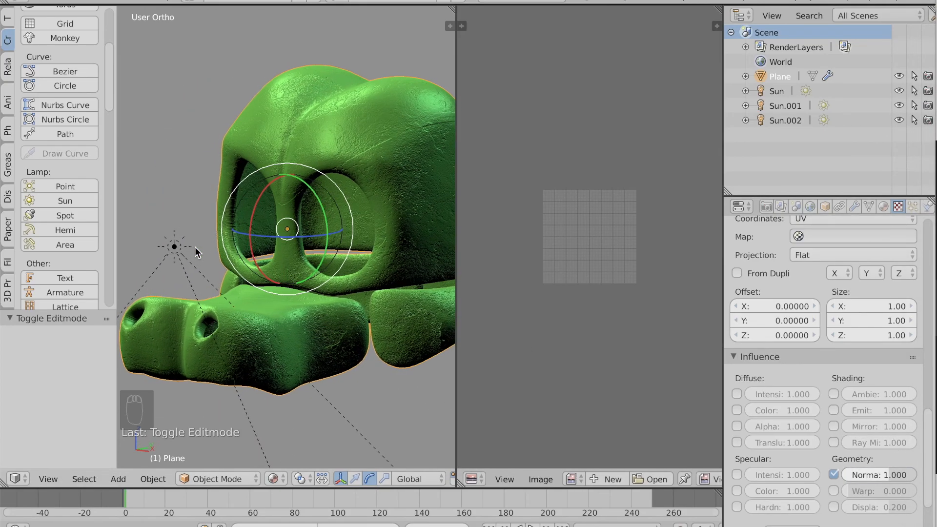
scroll(194, 247, "left", 4)
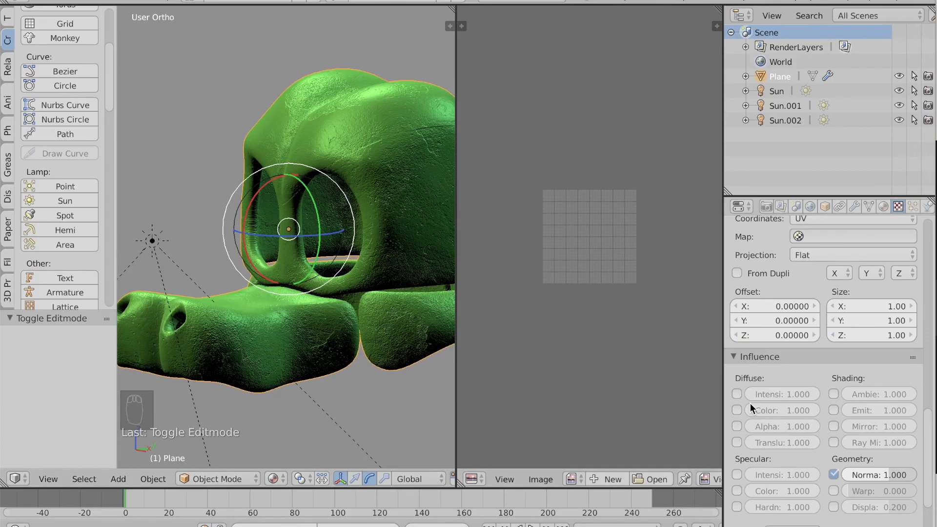
Temporarily enable Texture.001's diffuse colour influence to compare the head with and without it from several sides
left_click(737, 410)
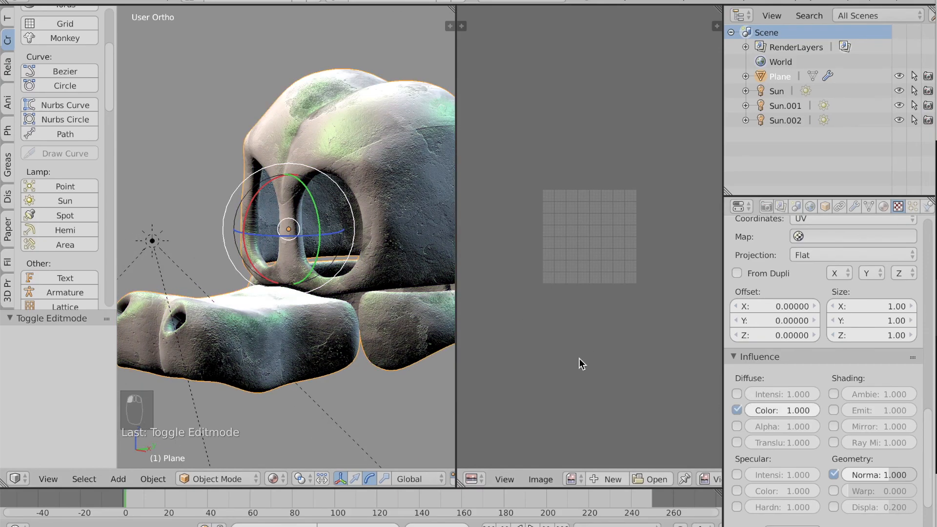
scroll(137, 260, "left", 8)
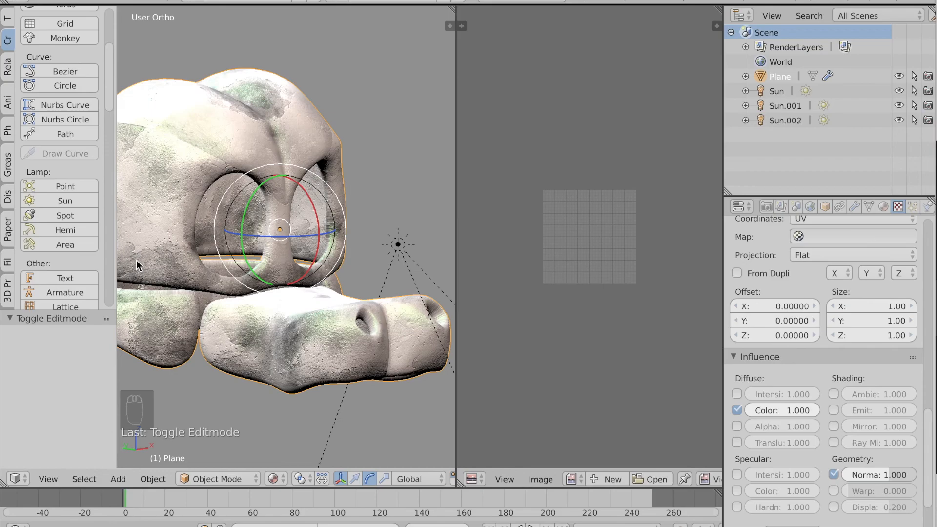
scroll(137, 260, "left", 8)
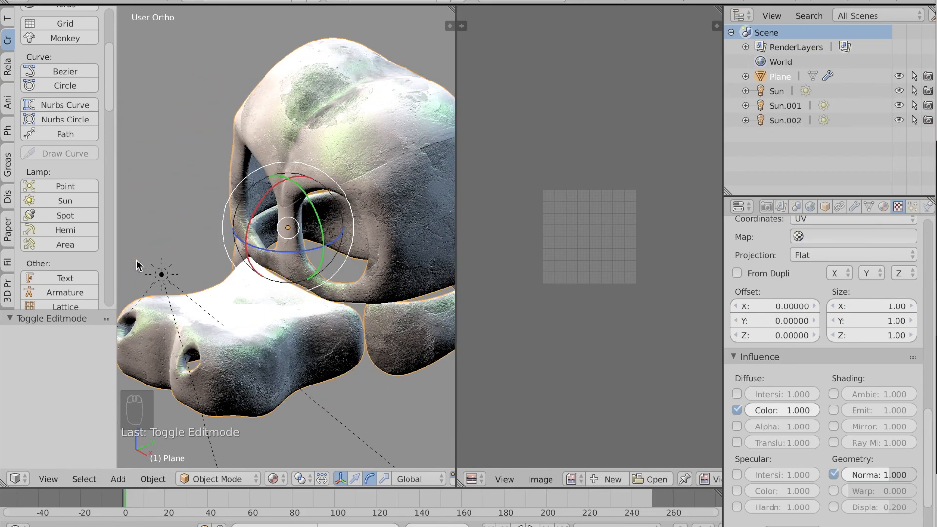
scroll(136, 260, "left", 8)
scroll(137, 260, "right", 4)
scroll(136, 260, "down", 6)
scroll(136, 260, "up", 6)
scroll(137, 260, "left", 8)
scroll(136, 260, "right", 8)
scroll(136, 260, "down", 3)
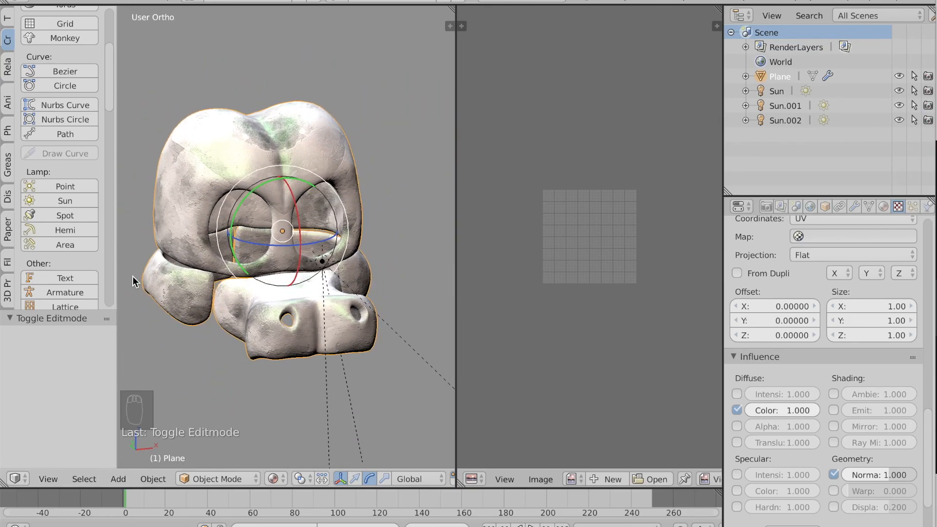
scroll(133, 276, "left", 8)
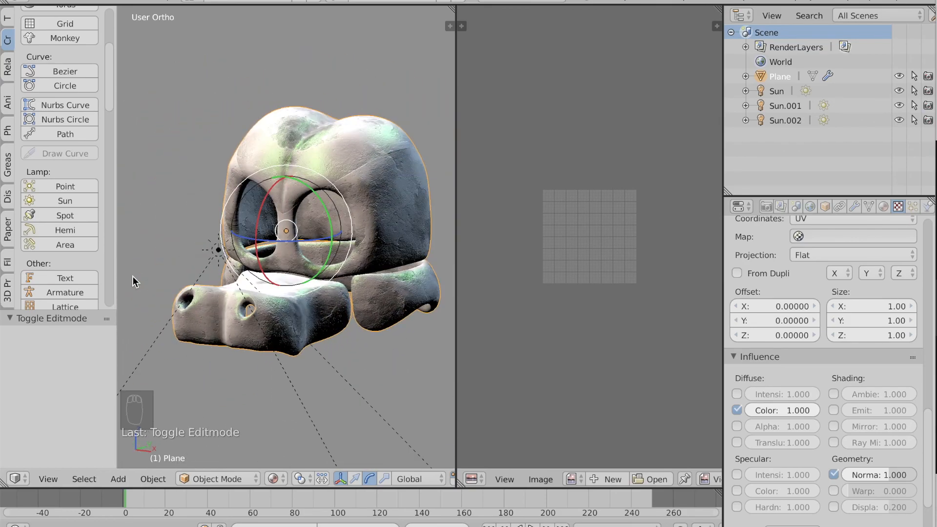
left_click(738, 410)
scroll(307, 248, "right", 8)
scroll(307, 249, "left", 8)
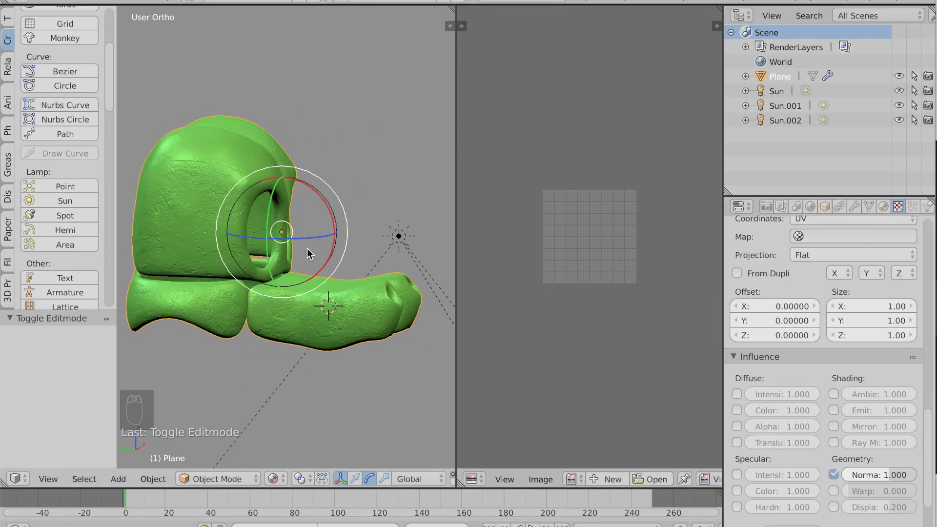
Inspect the bump texture around the head's eye openings and snout up close, briefly checking the mesh and its UV layout in Edit Mode
scroll(307, 248, "right", 6)
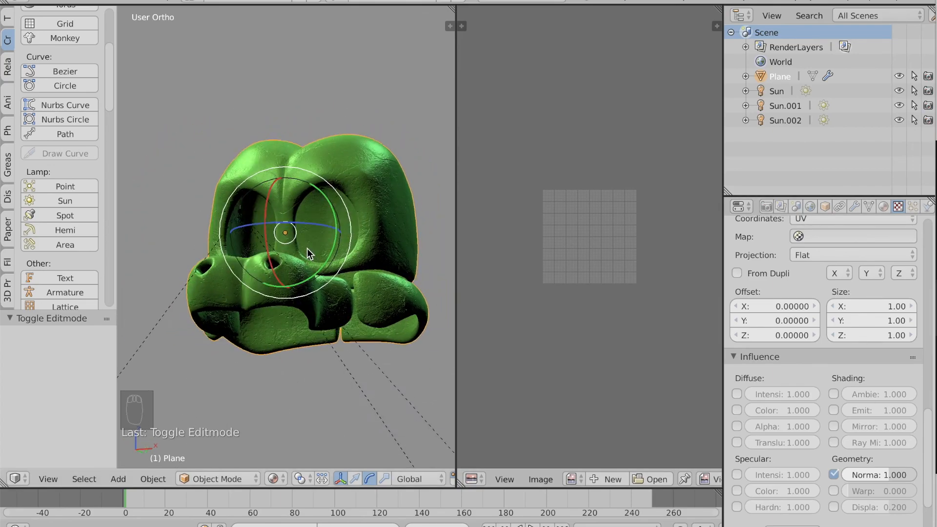
scroll(308, 249, "left", 6)
scroll(306, 248, "up", 8)
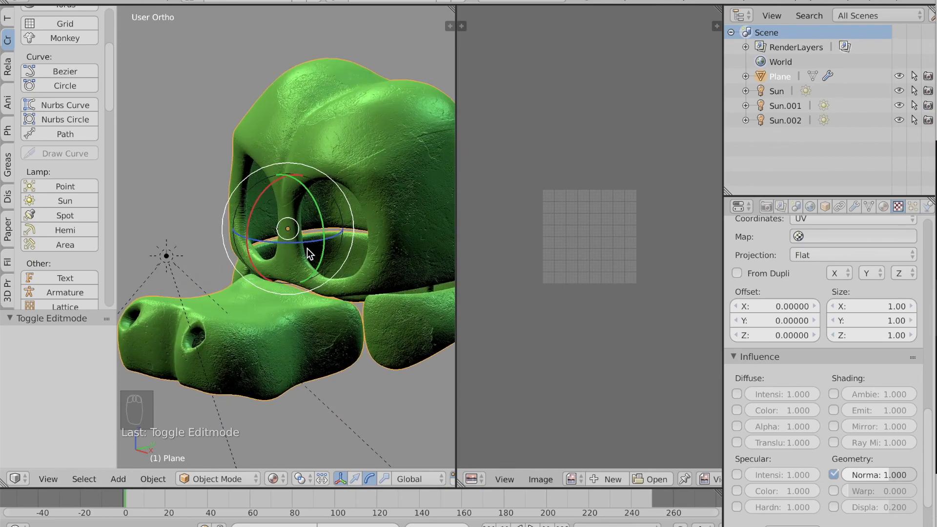
scroll(308, 249, "down", 5)
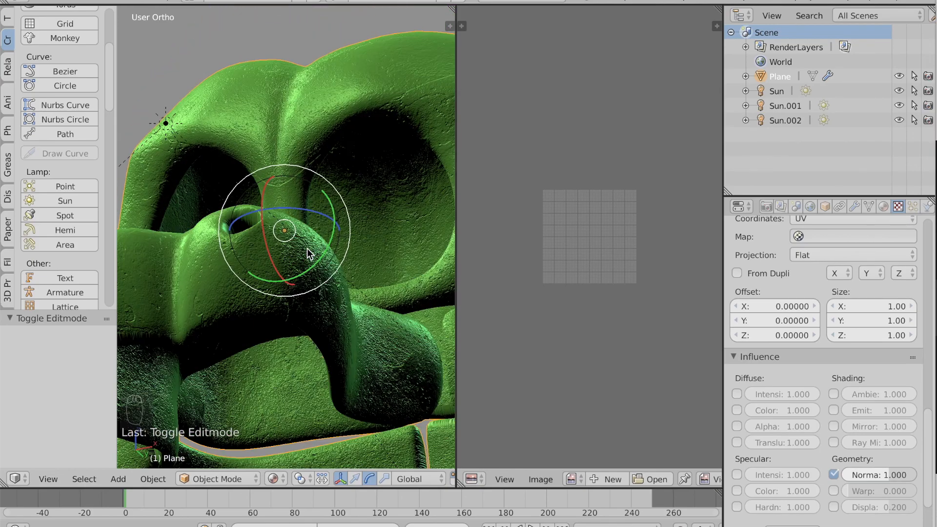
scroll(308, 249, "up", 10)
scroll(308, 248, "right", 5)
key("Tab")
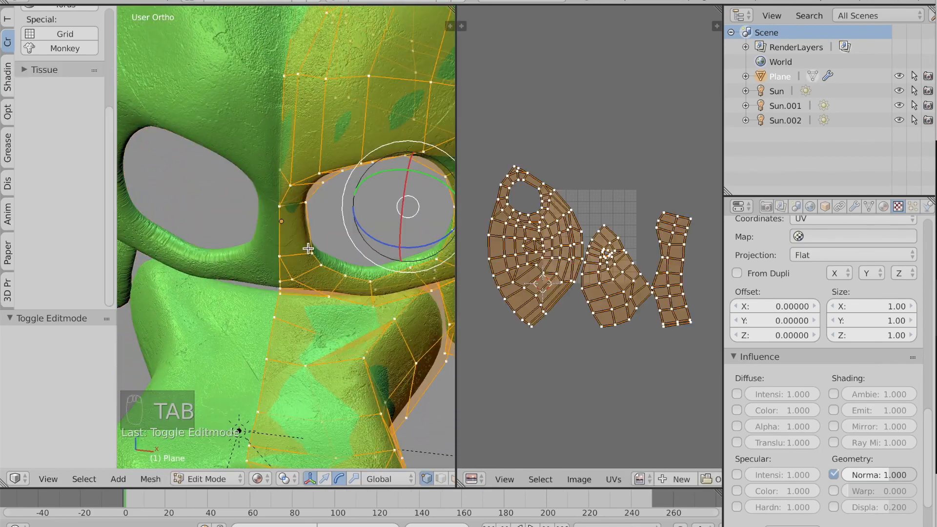
scroll(330, 203, "down", 8)
key("Tab")
Examine the bumps and lighting over the whole head from the front, the sides and below
scroll(330, 202, "right", 8)
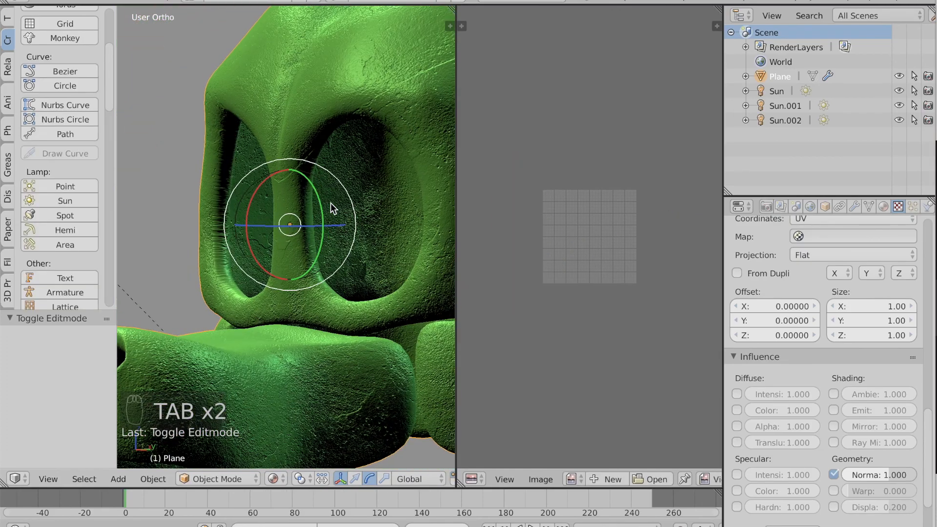
scroll(346, 180, "down", 2)
scroll(347, 181, "left", 8)
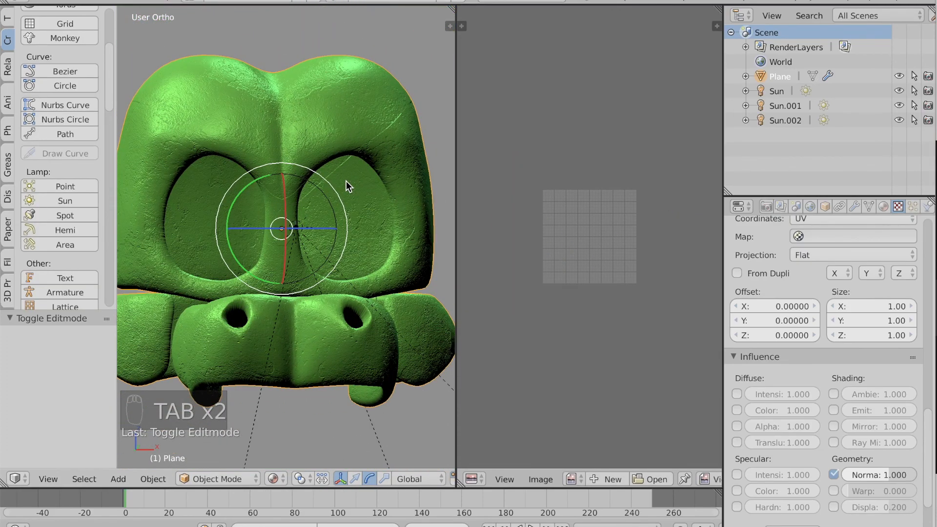
scroll(347, 181, "left", 6)
scroll(345, 180, "left", 8)
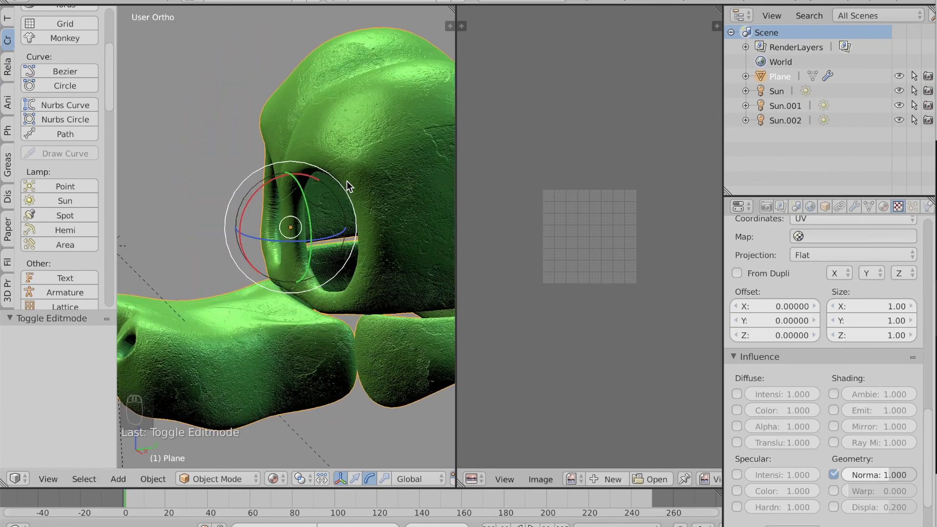
scroll(345, 263, "left", 8)
scroll(348, 263, "down", 3)
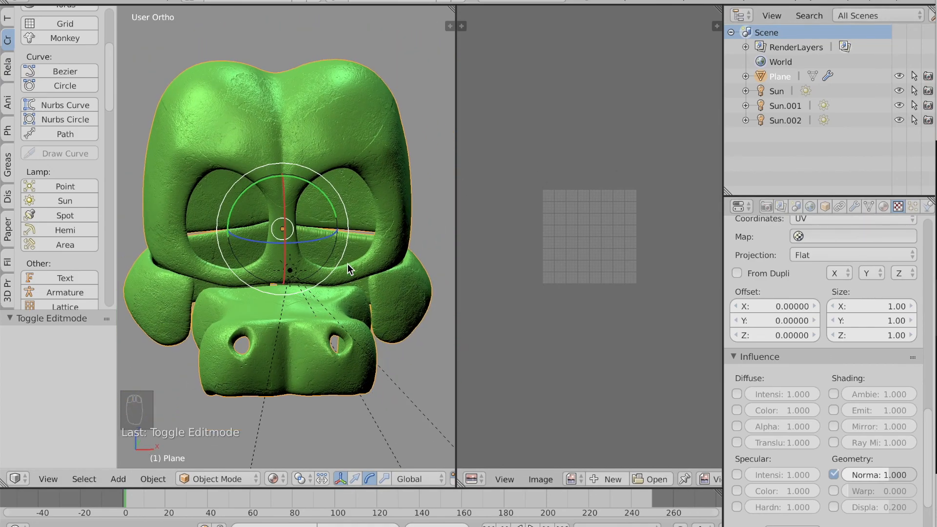
scroll(347, 264, "right", 4)
scroll(348, 263, "down", 5)
scroll(347, 263, "left", 12)
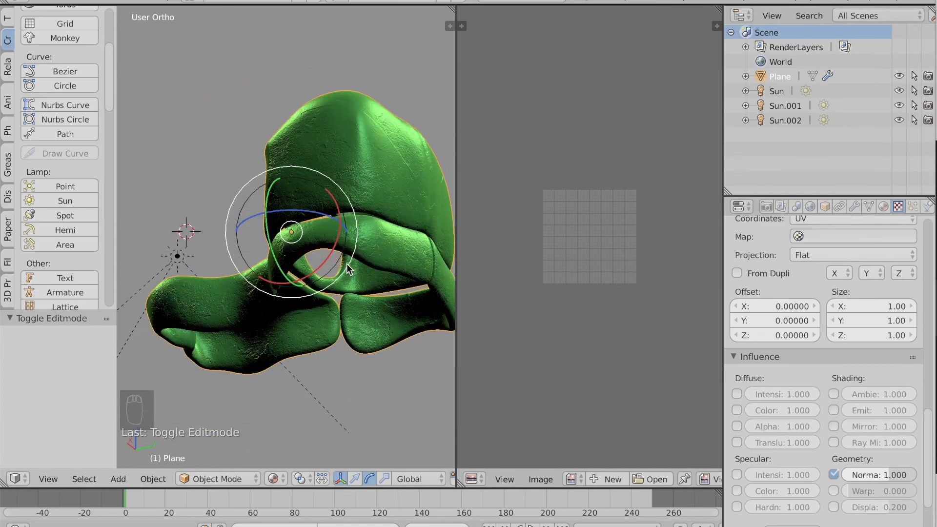
scroll(346, 264, "right", 12)
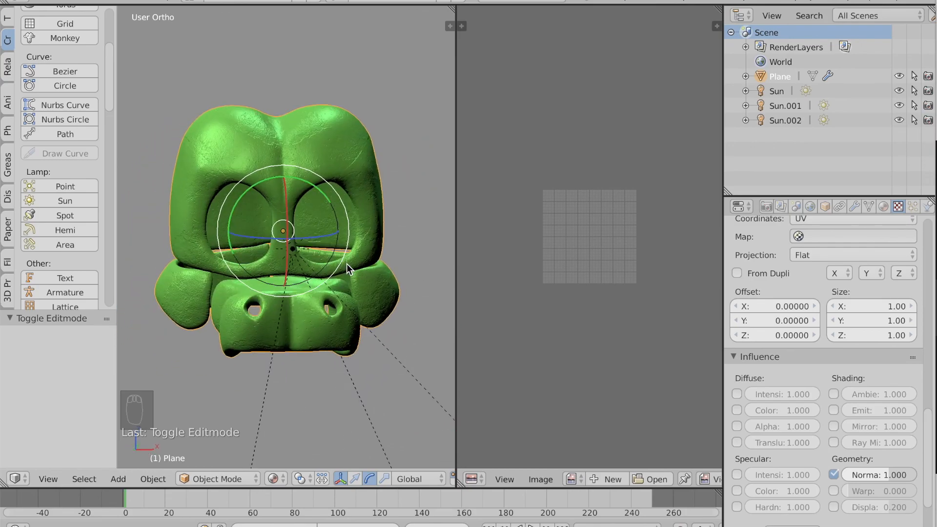
scroll(346, 263, "left", 8)
scroll(346, 264, "right", 8)
scroll(345, 264, "left", 6)
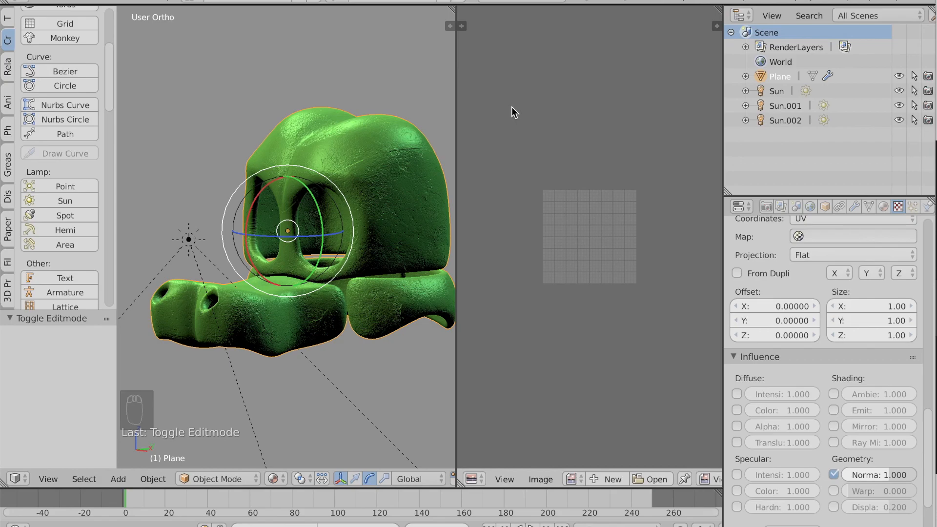